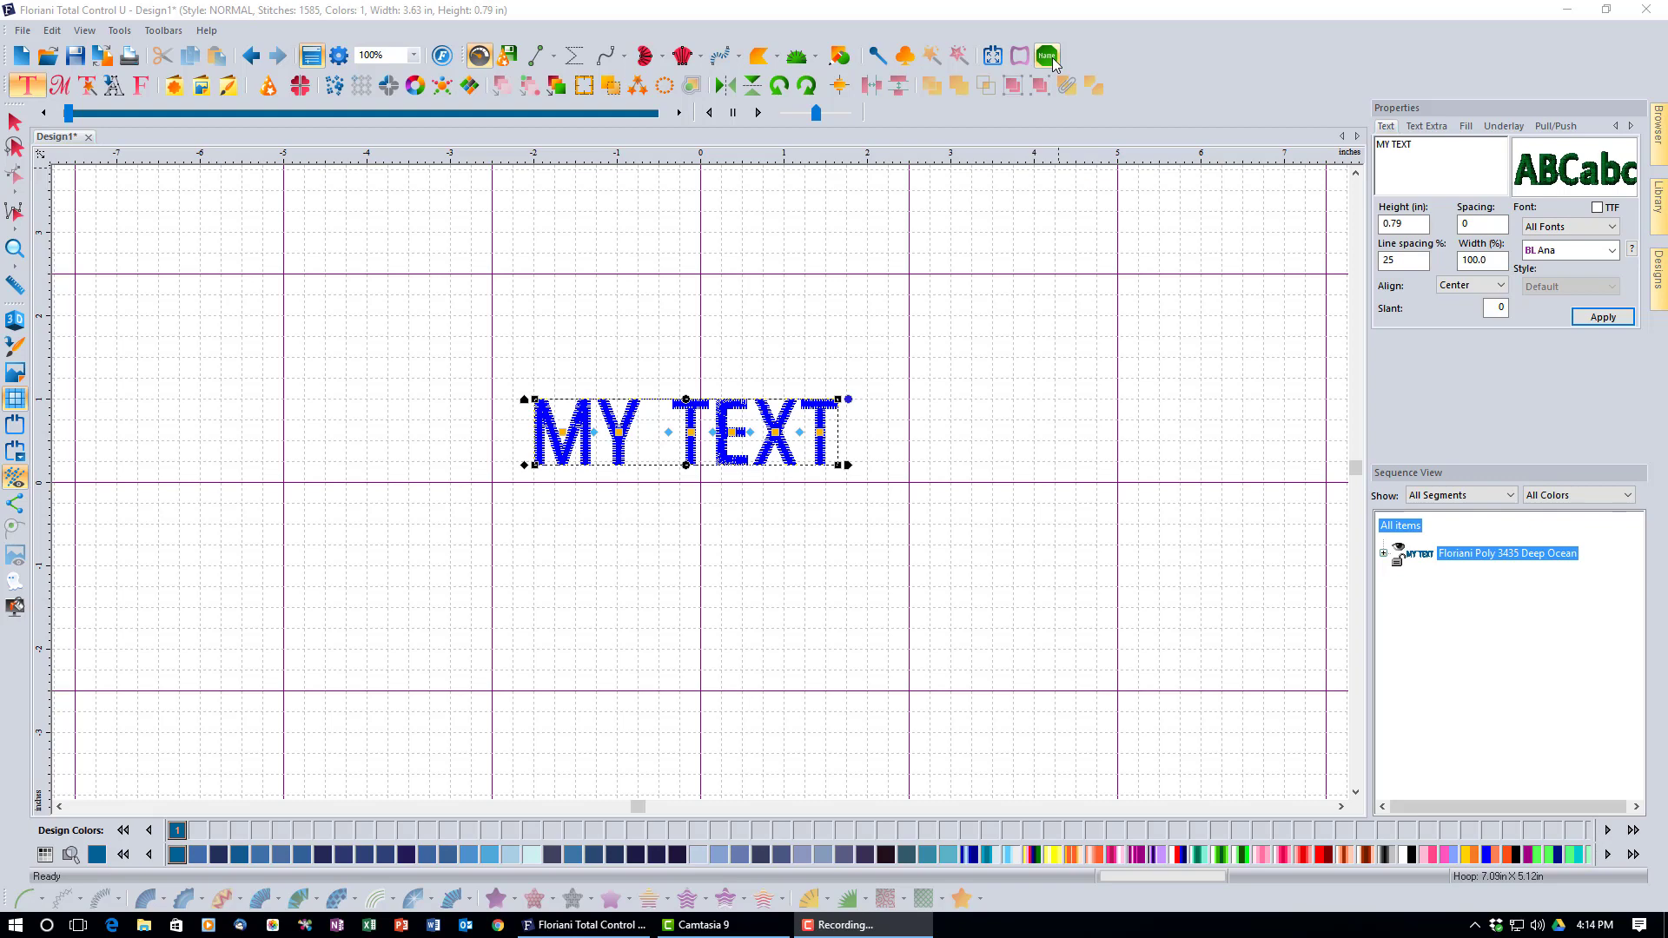
- Examine the available output file formats in Name Drops and leave it without changing or saving anything
{"action": "left_click", "coordinate": [1048, 57]}
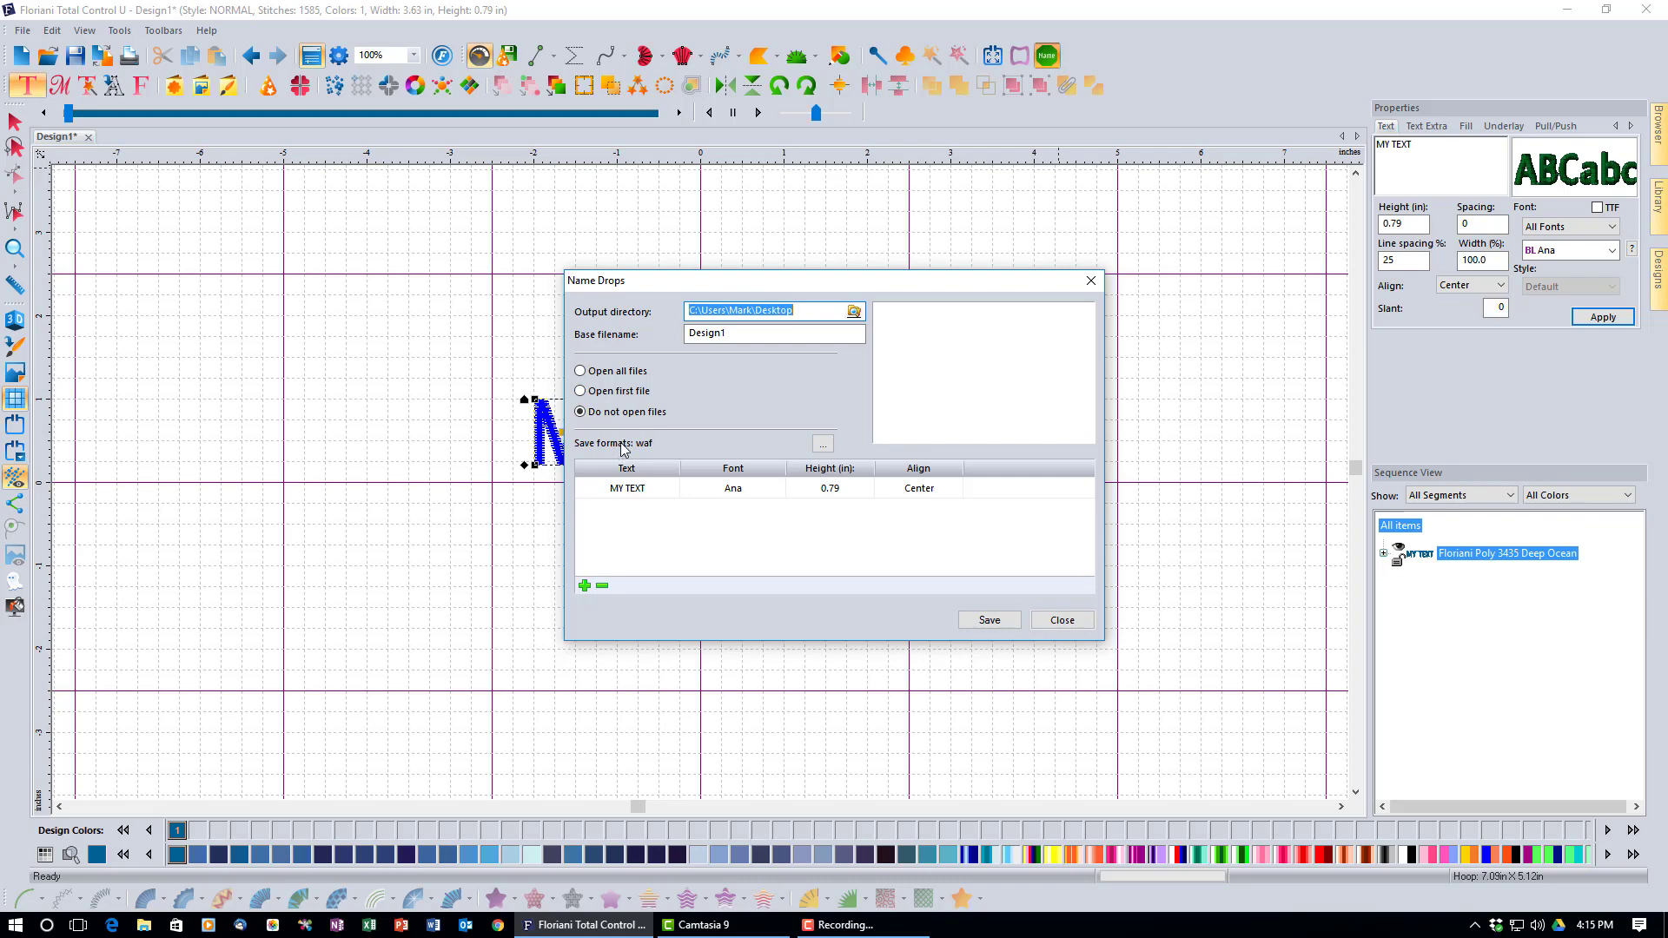
{"action": "left_click", "coordinate": [823, 445]}
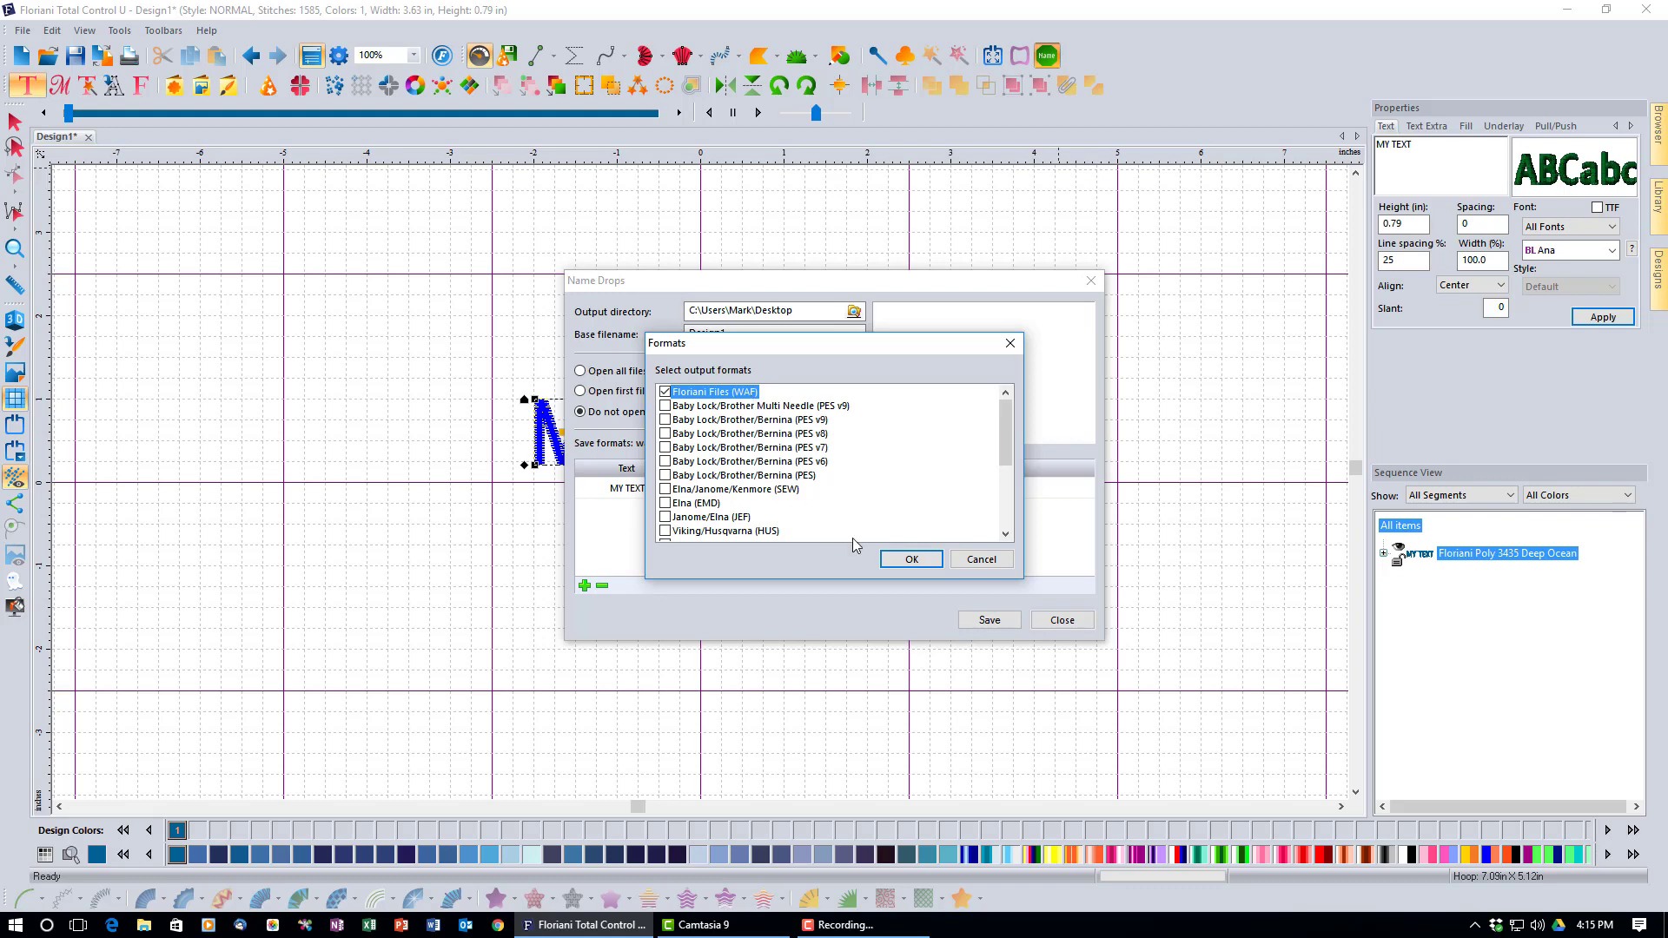
{"action": "left_click", "coordinate": [980, 559]}
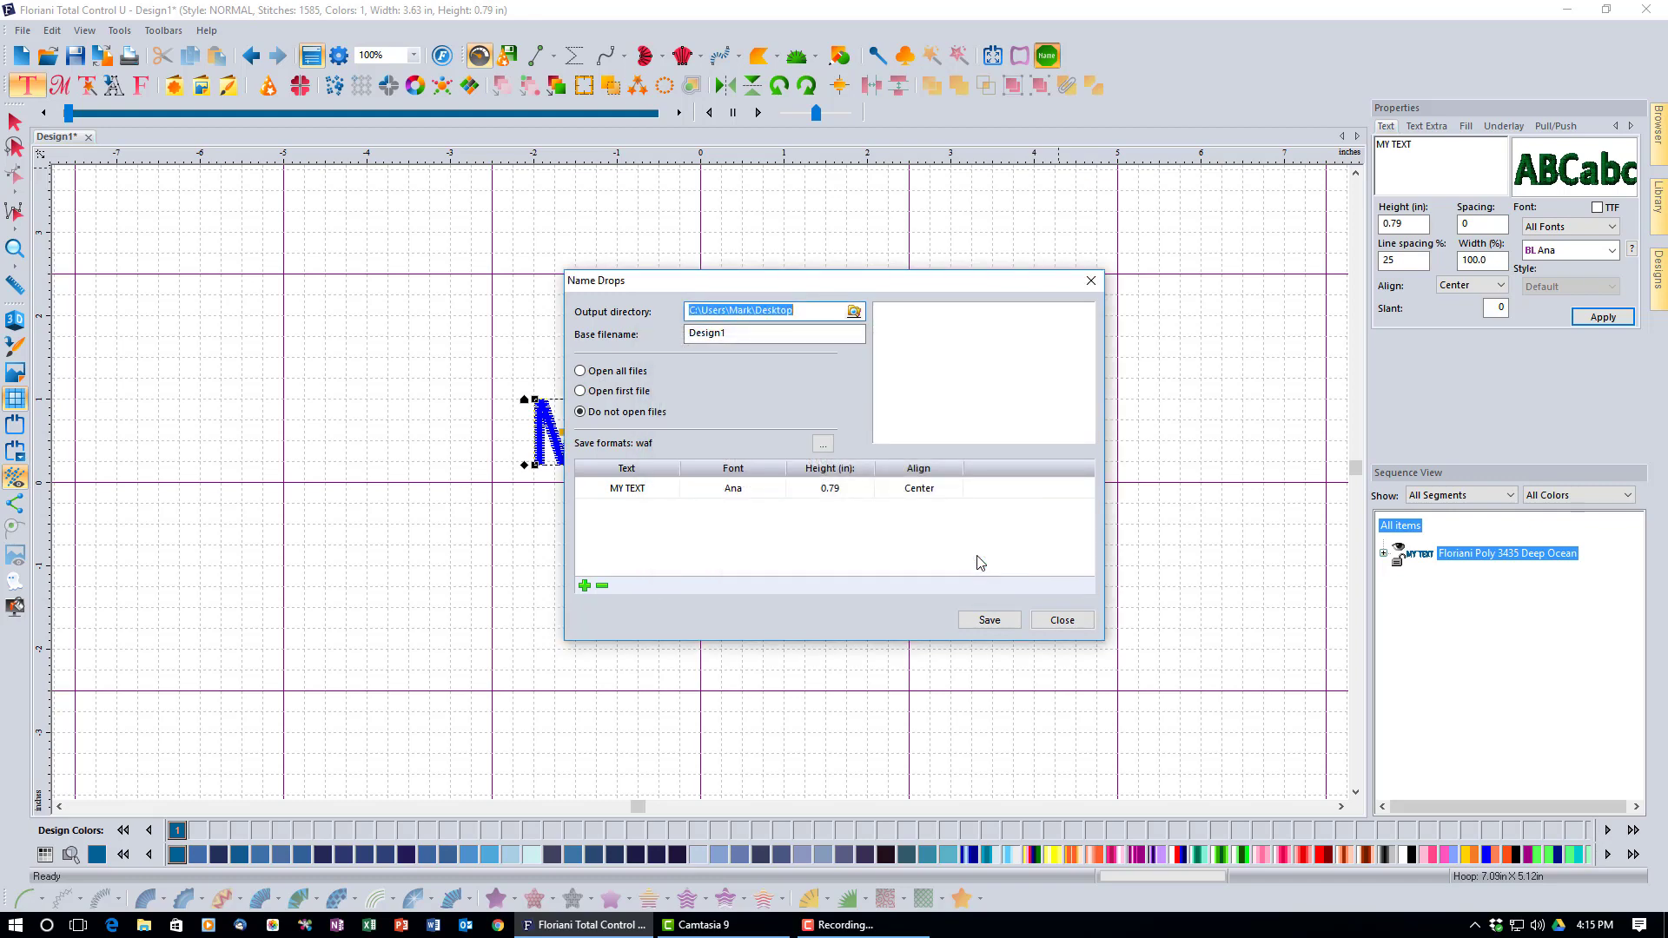
{"action": "left_click", "coordinate": [1066, 623]}
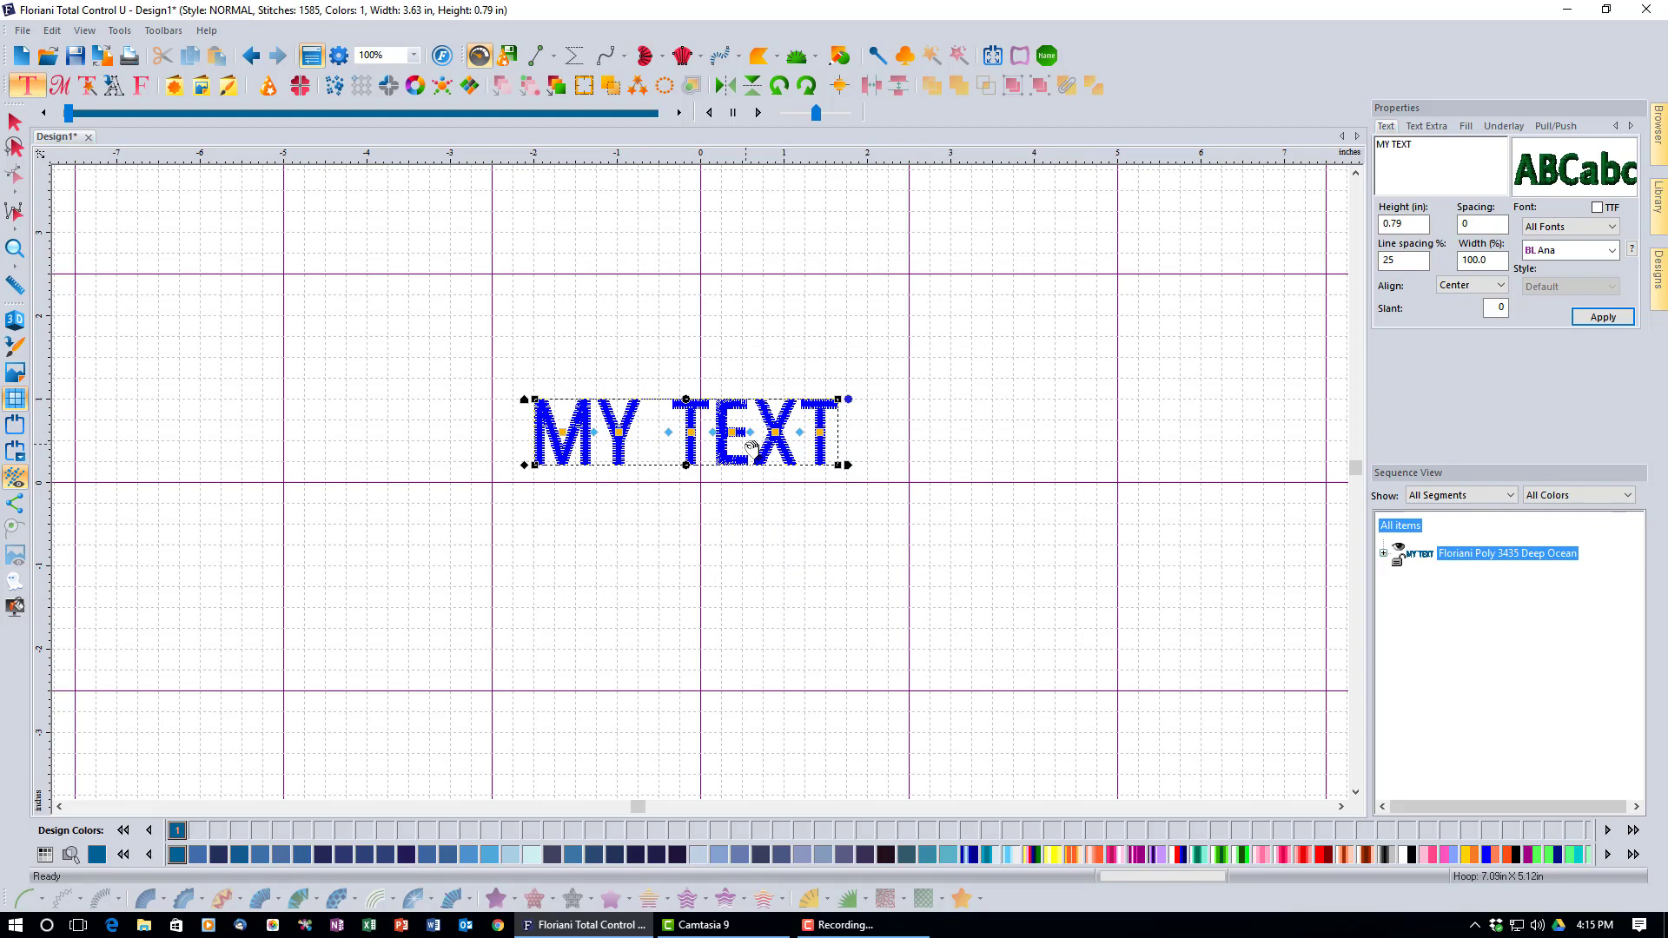
- Replace the placeholder wording of the selected text object with a person's first name and apply it
{"action": "left_click_drag", "start_coordinate": [1433, 146], "coordinate": [1331, 165]}
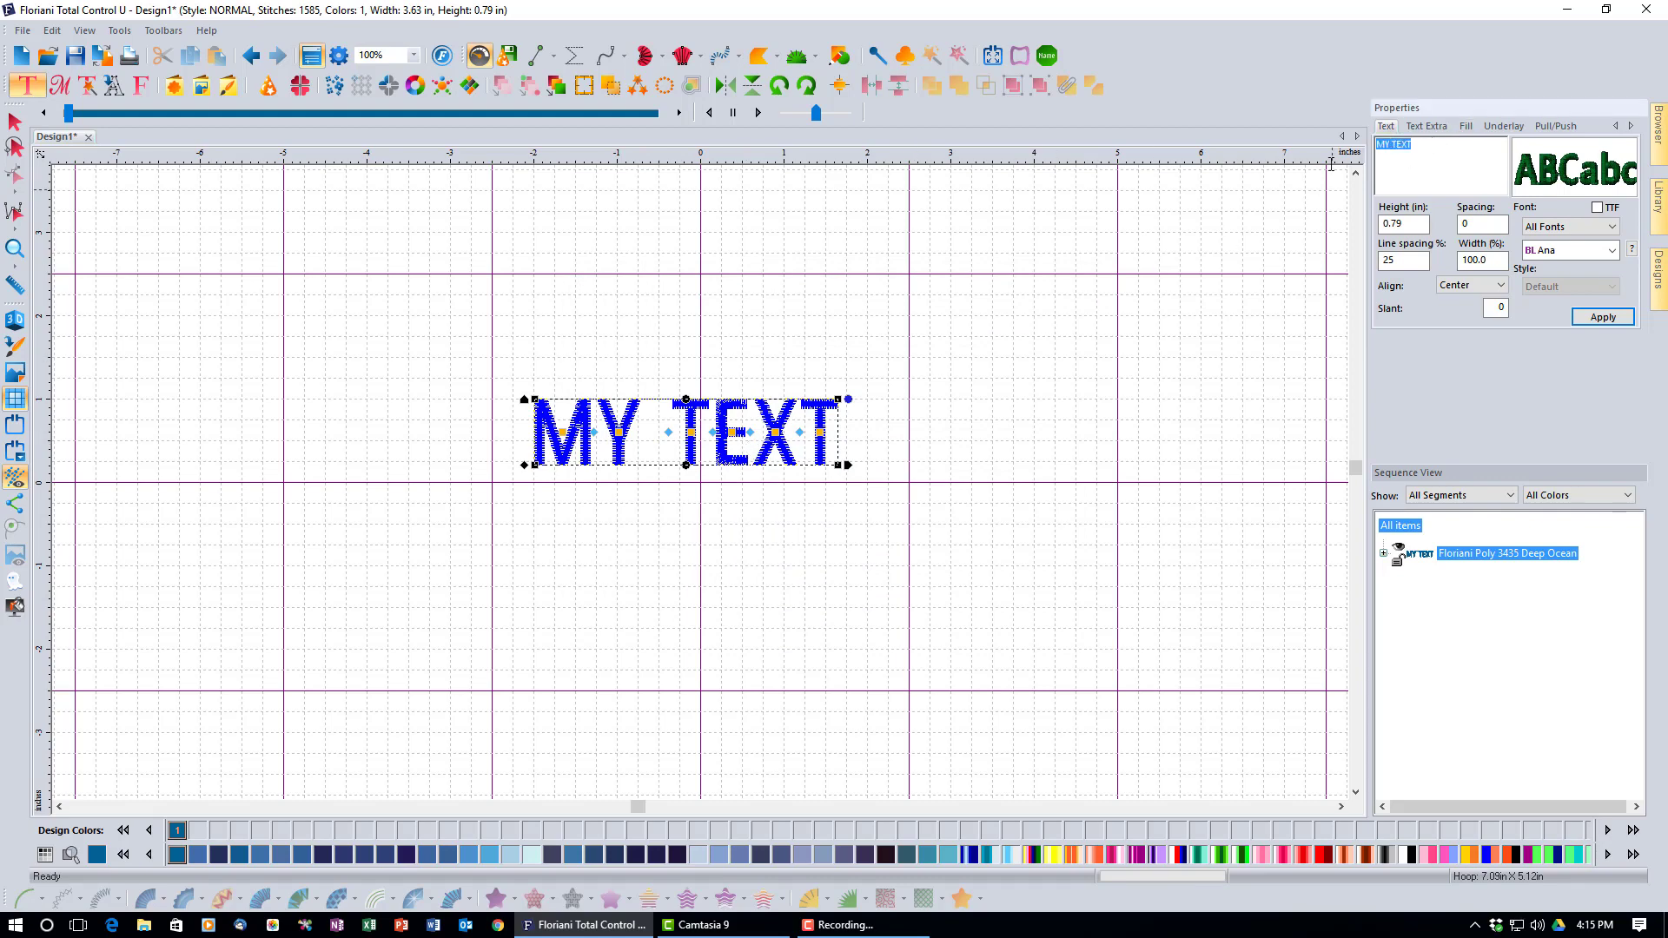
{"action": "type", "text": "Mark"}
{"action": "left_click", "coordinate": [1613, 319]}
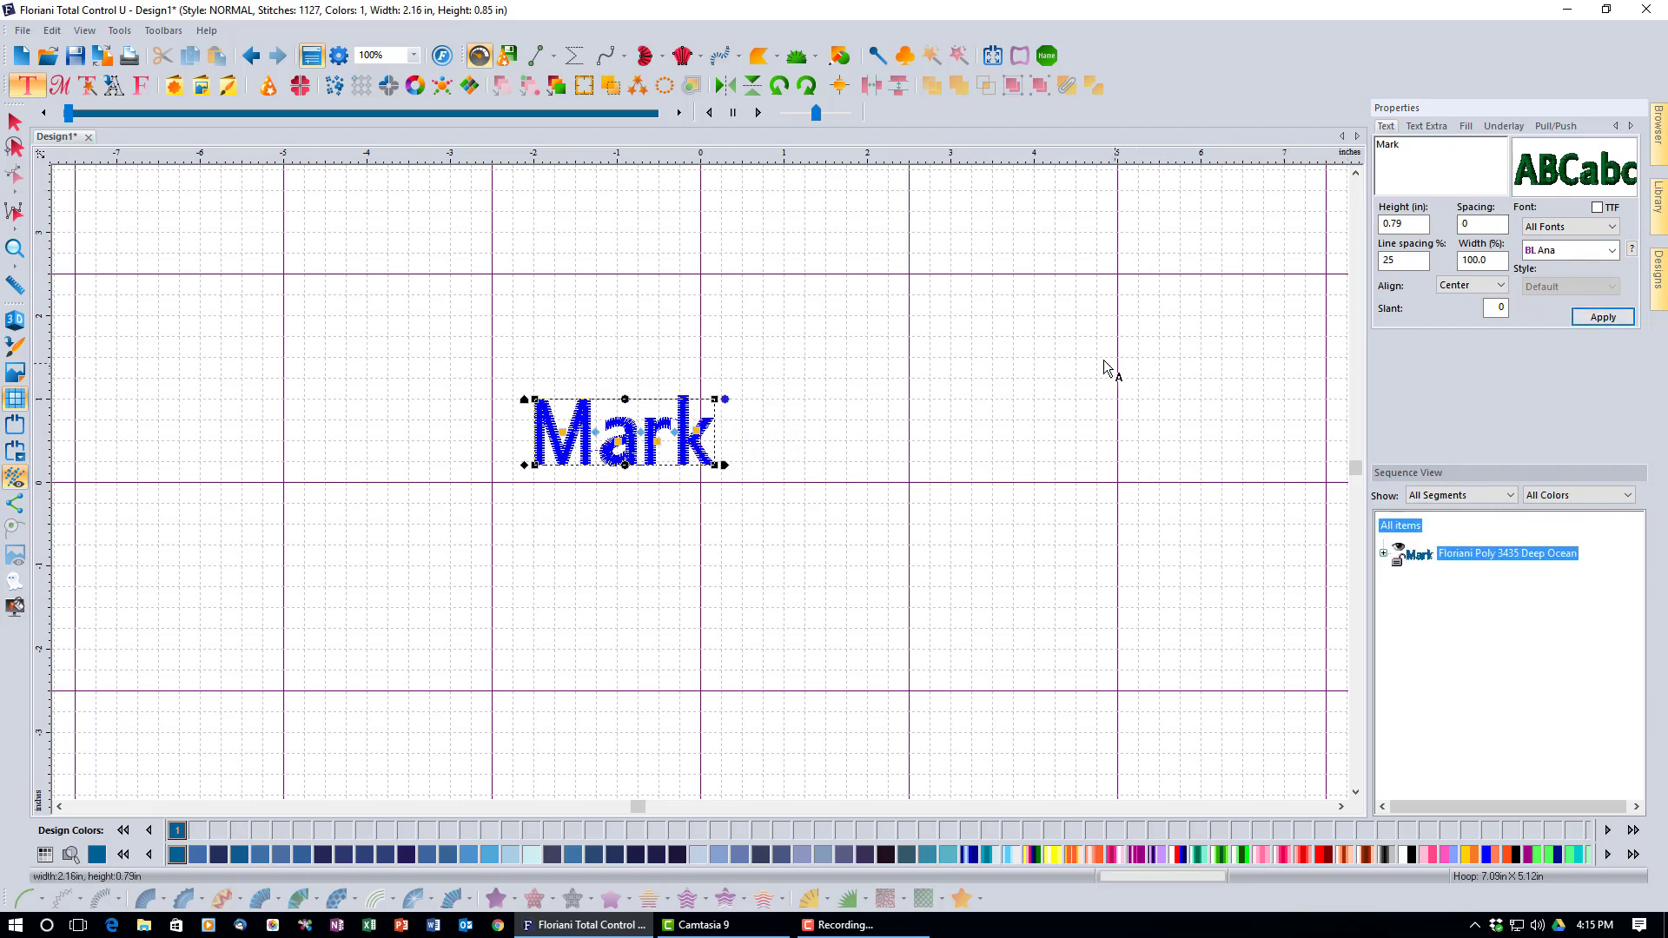
- Add a second name entry in Name Drops, keeping font Ana, height 0.79 and Center alignment, and preview it
{"action": "left_click", "coordinate": [1047, 57]}
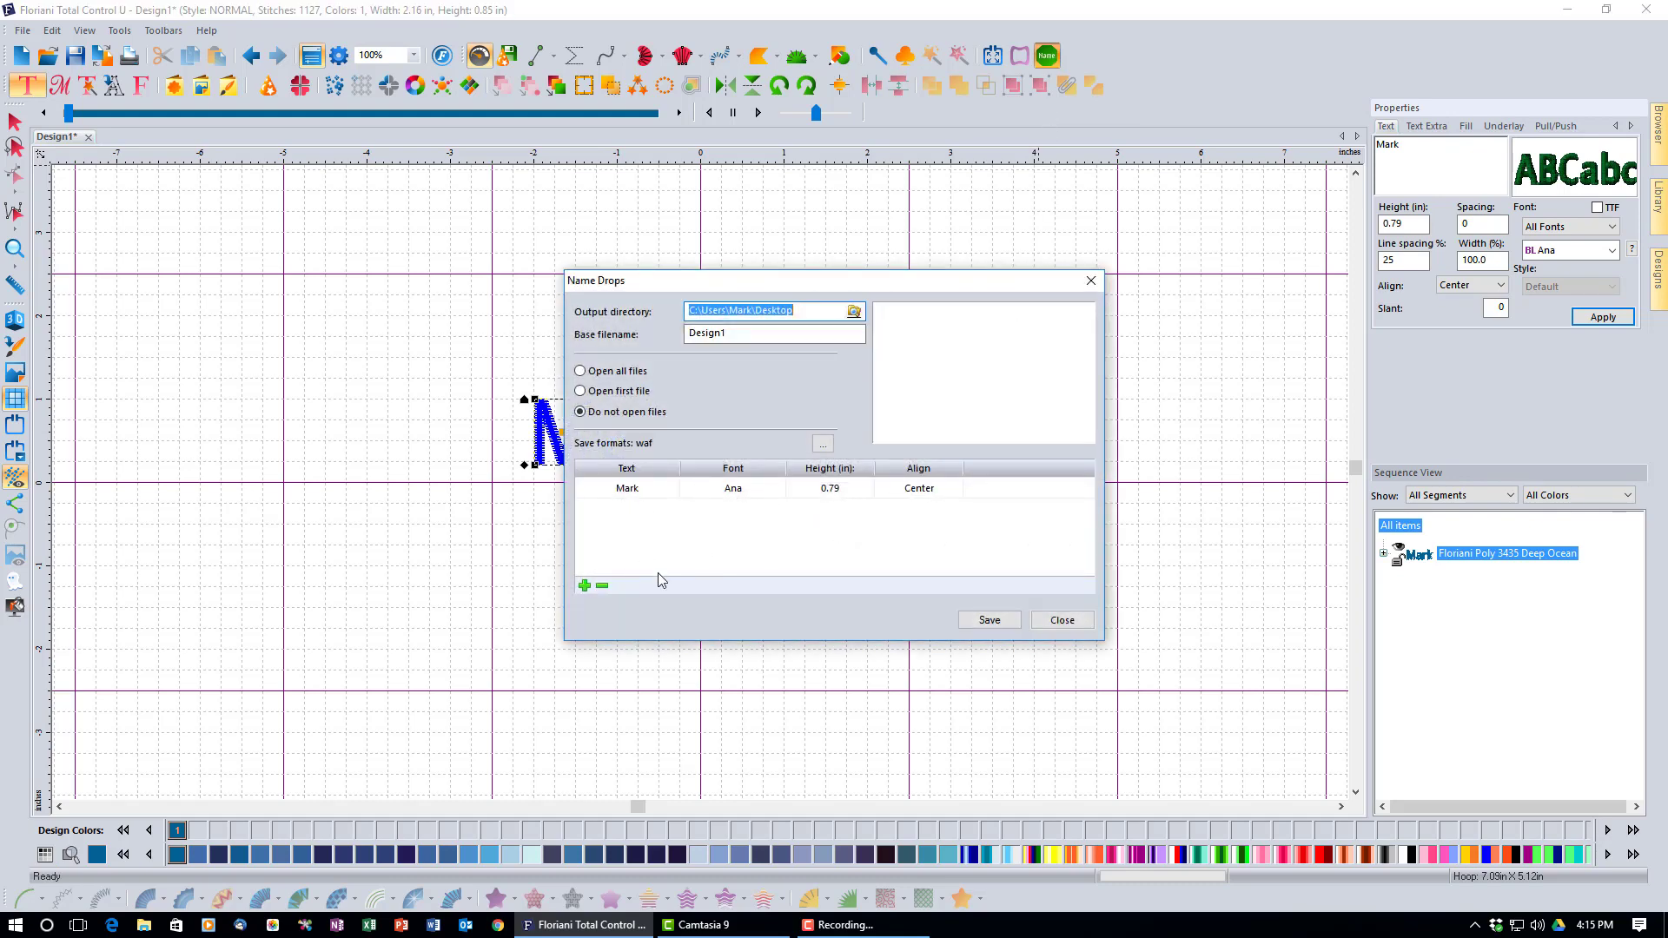
{"action": "left_click", "coordinate": [583, 586]}
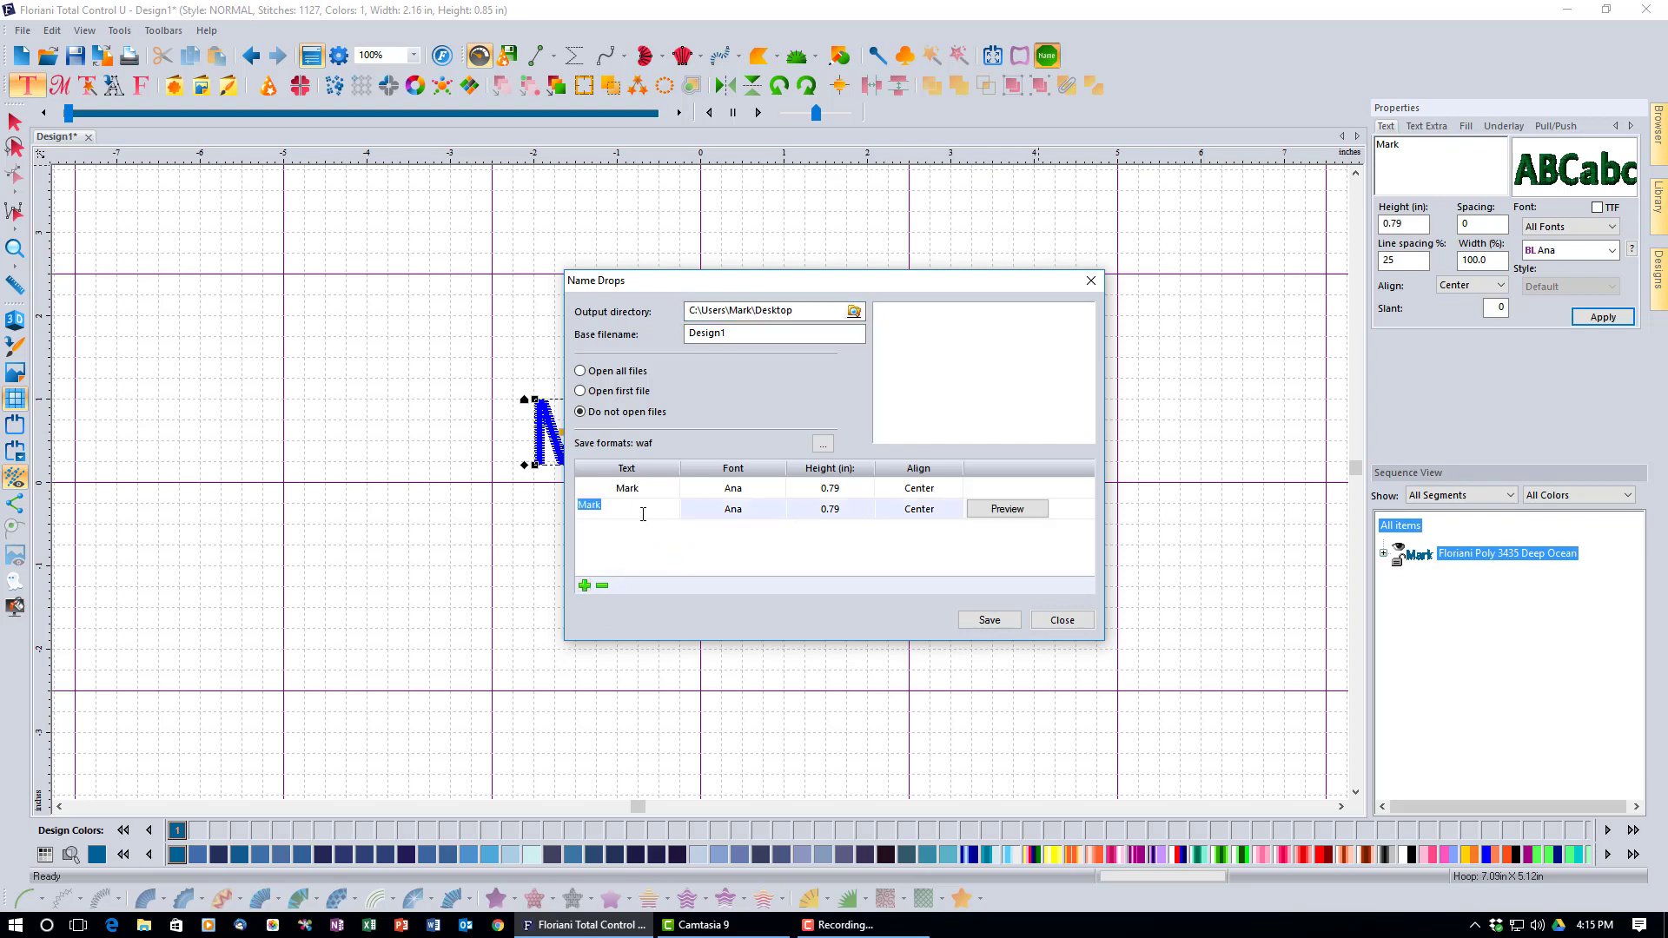
{"action": "type", "text": "Walte"}
{"action": "left_click", "coordinate": [743, 519]}
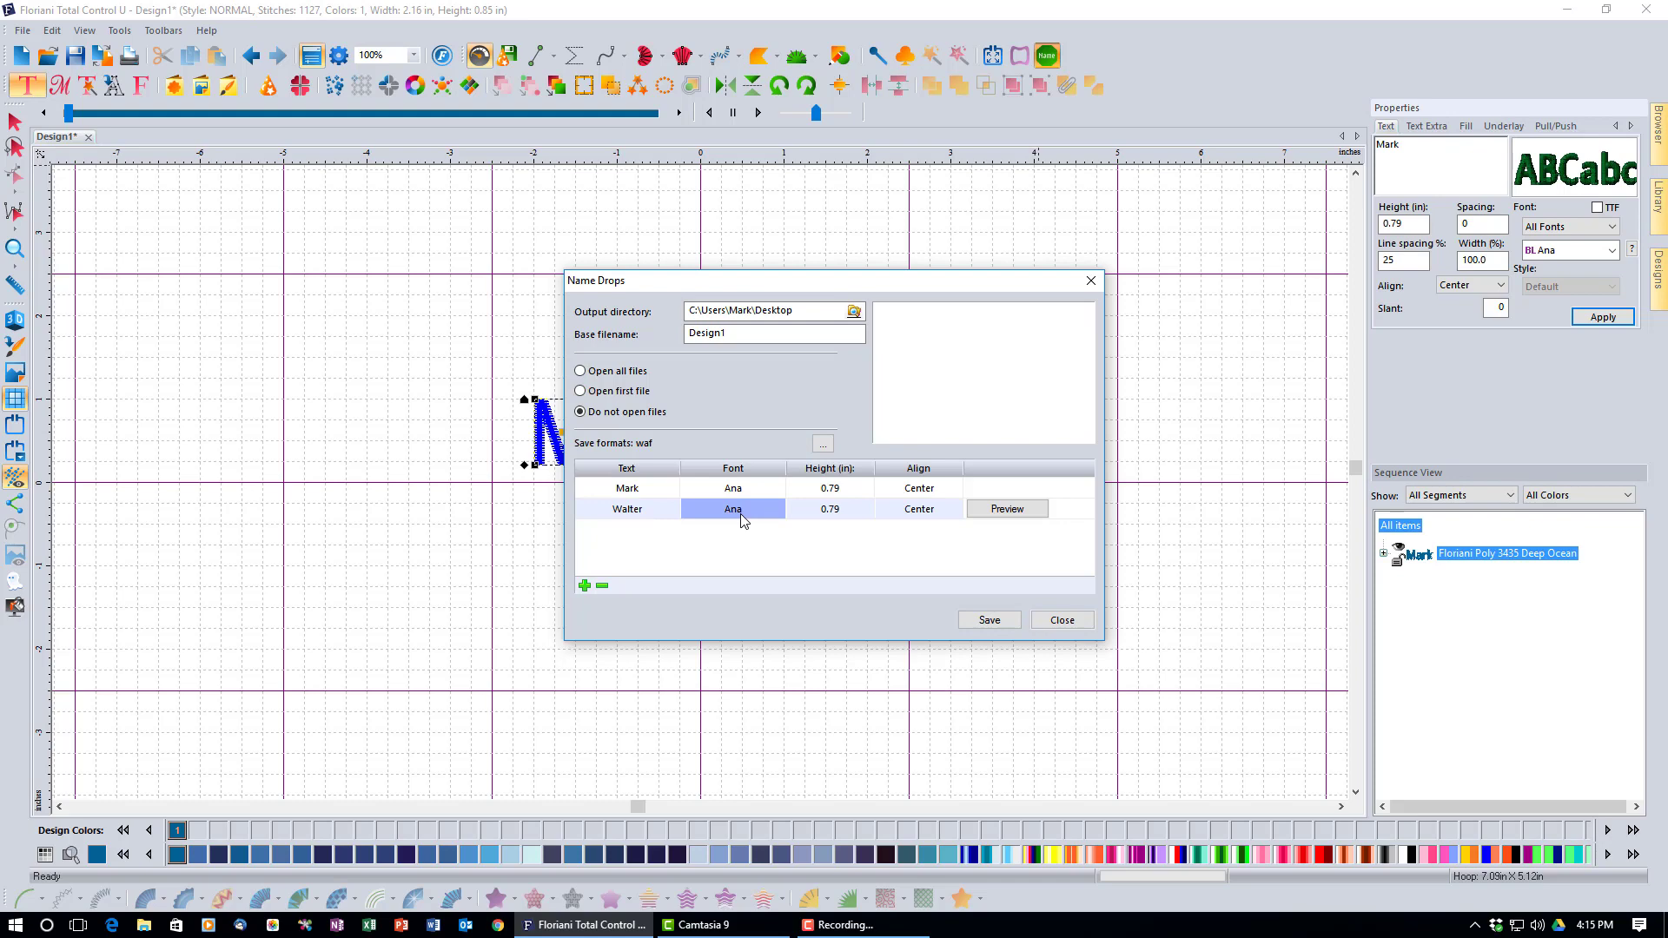
{"action": "left_click", "coordinate": [812, 514]}
{"action": "left_click", "coordinate": [909, 516]}
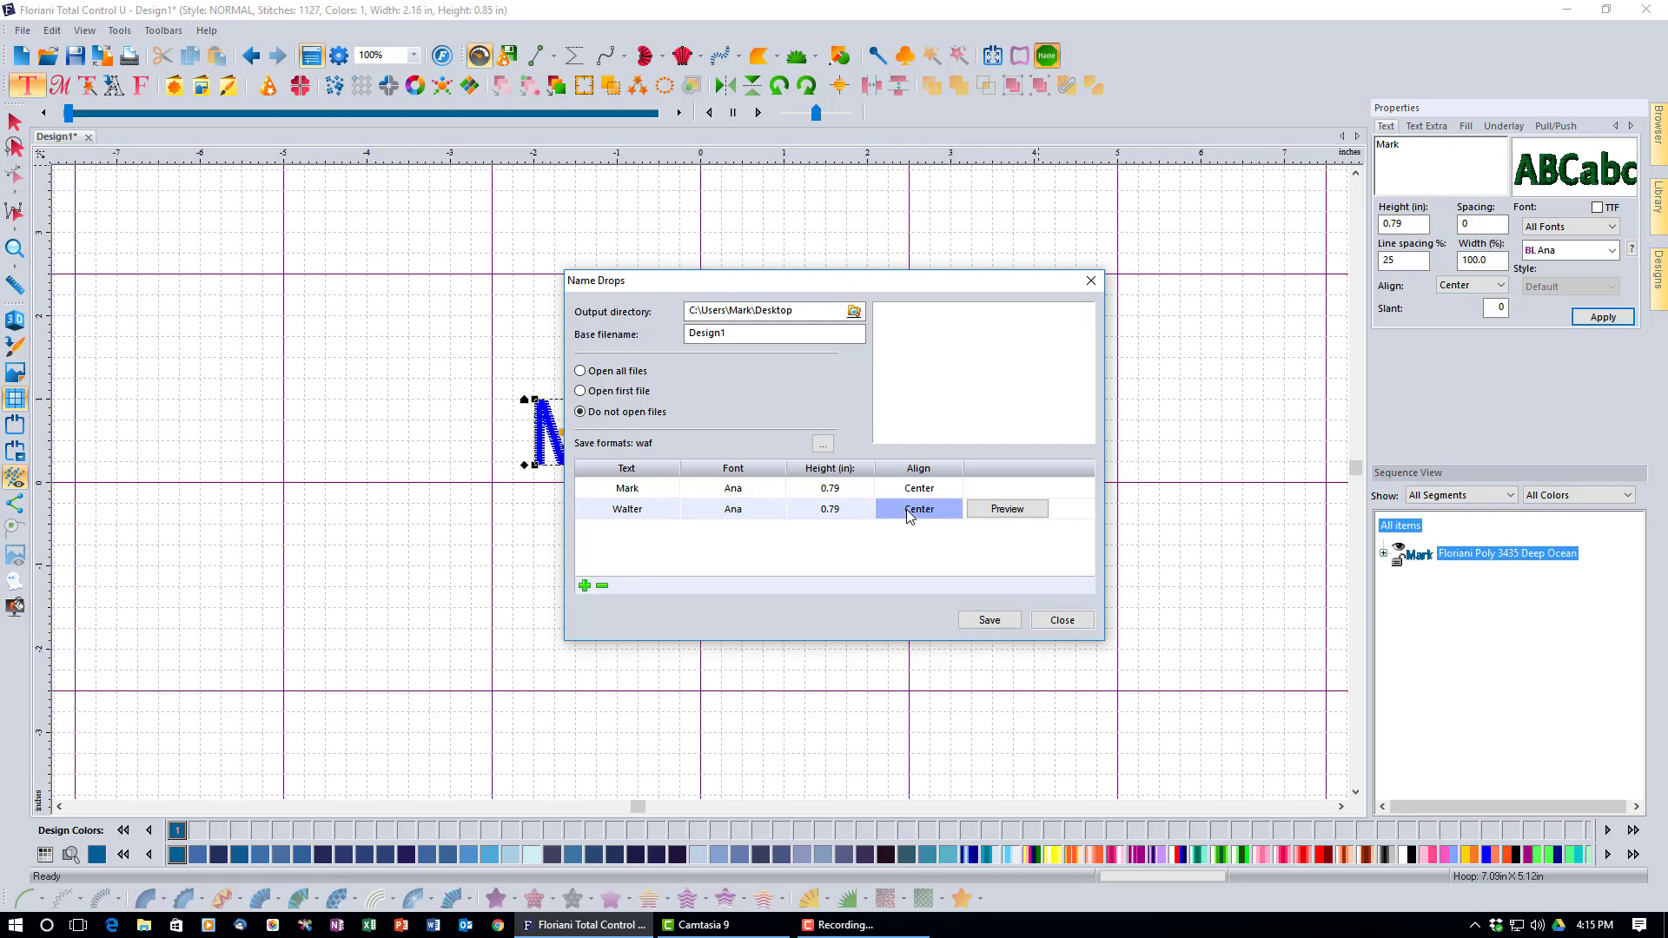
{"action": "left_click", "coordinate": [1012, 512]}
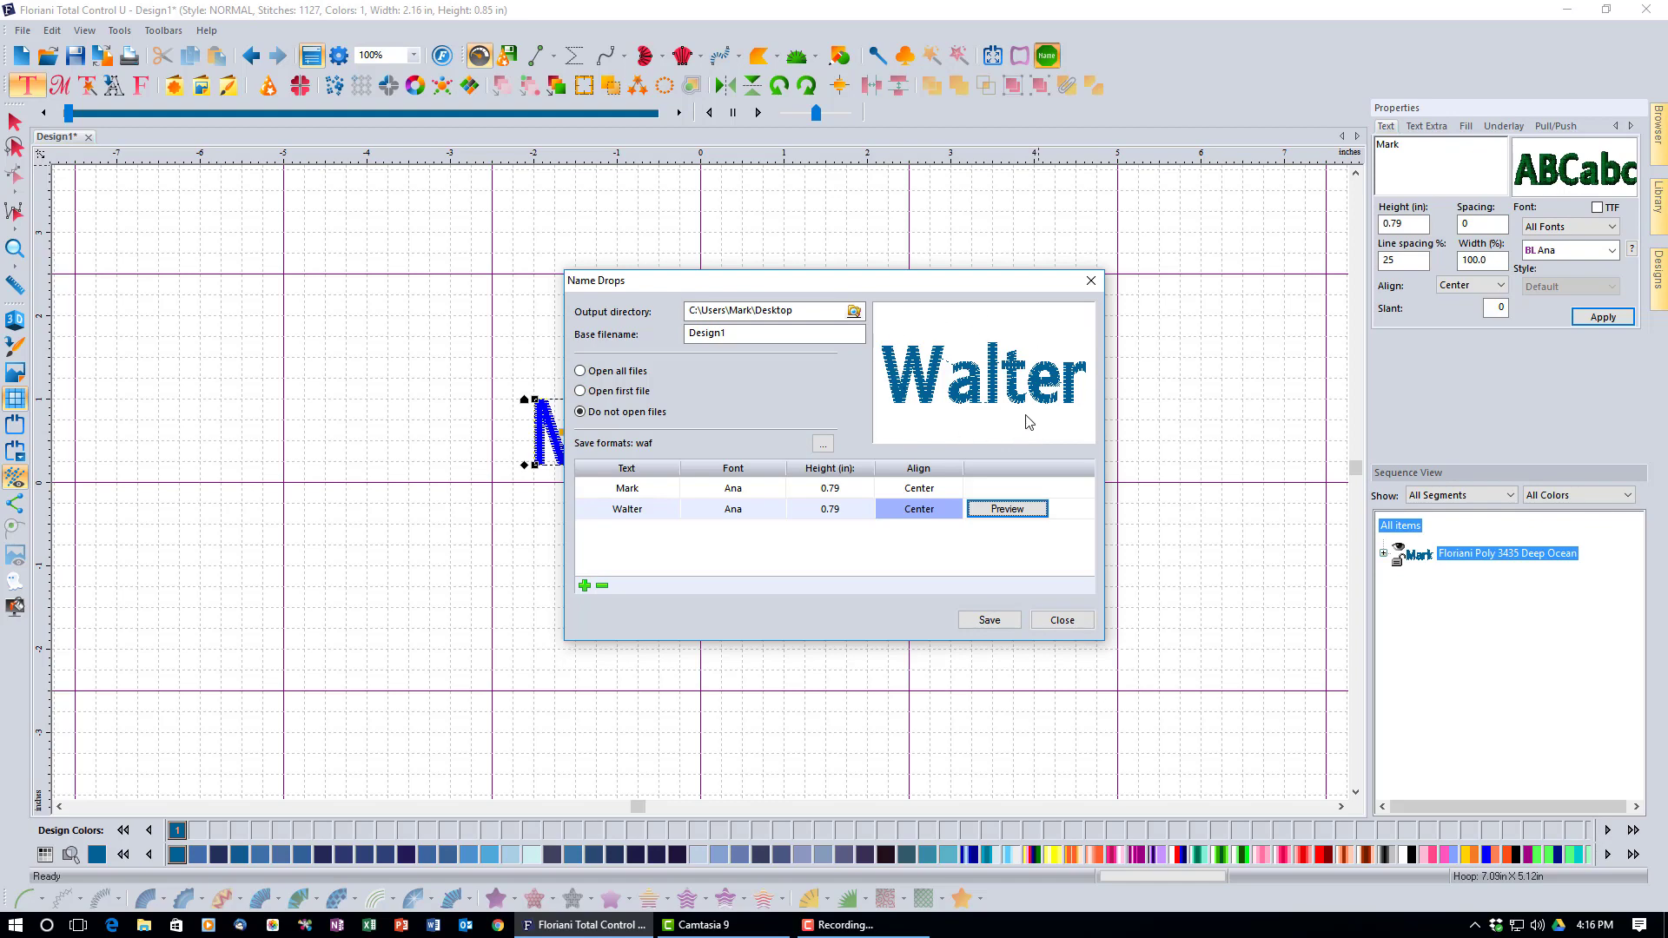
- Add a third name entry to the Name Drops list, preview it, and close Name Drops without saving
{"action": "left_click", "coordinate": [585, 586]}
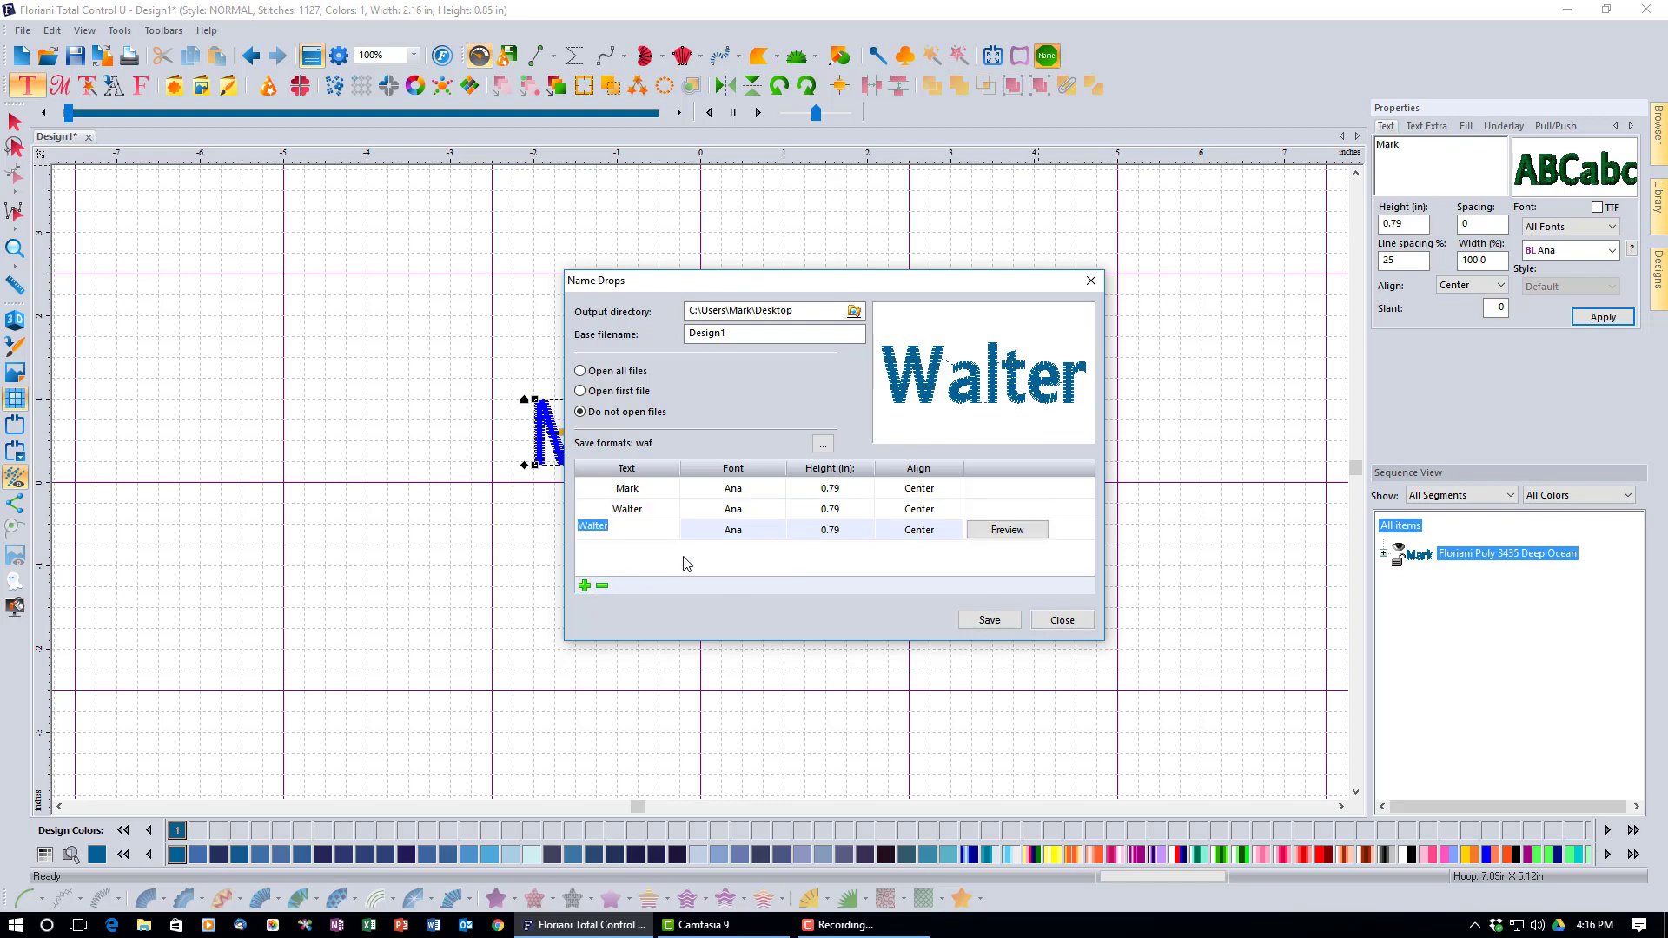
{"action": "type", "text": "DJ"}
{"action": "left_click", "coordinate": [971, 539]}
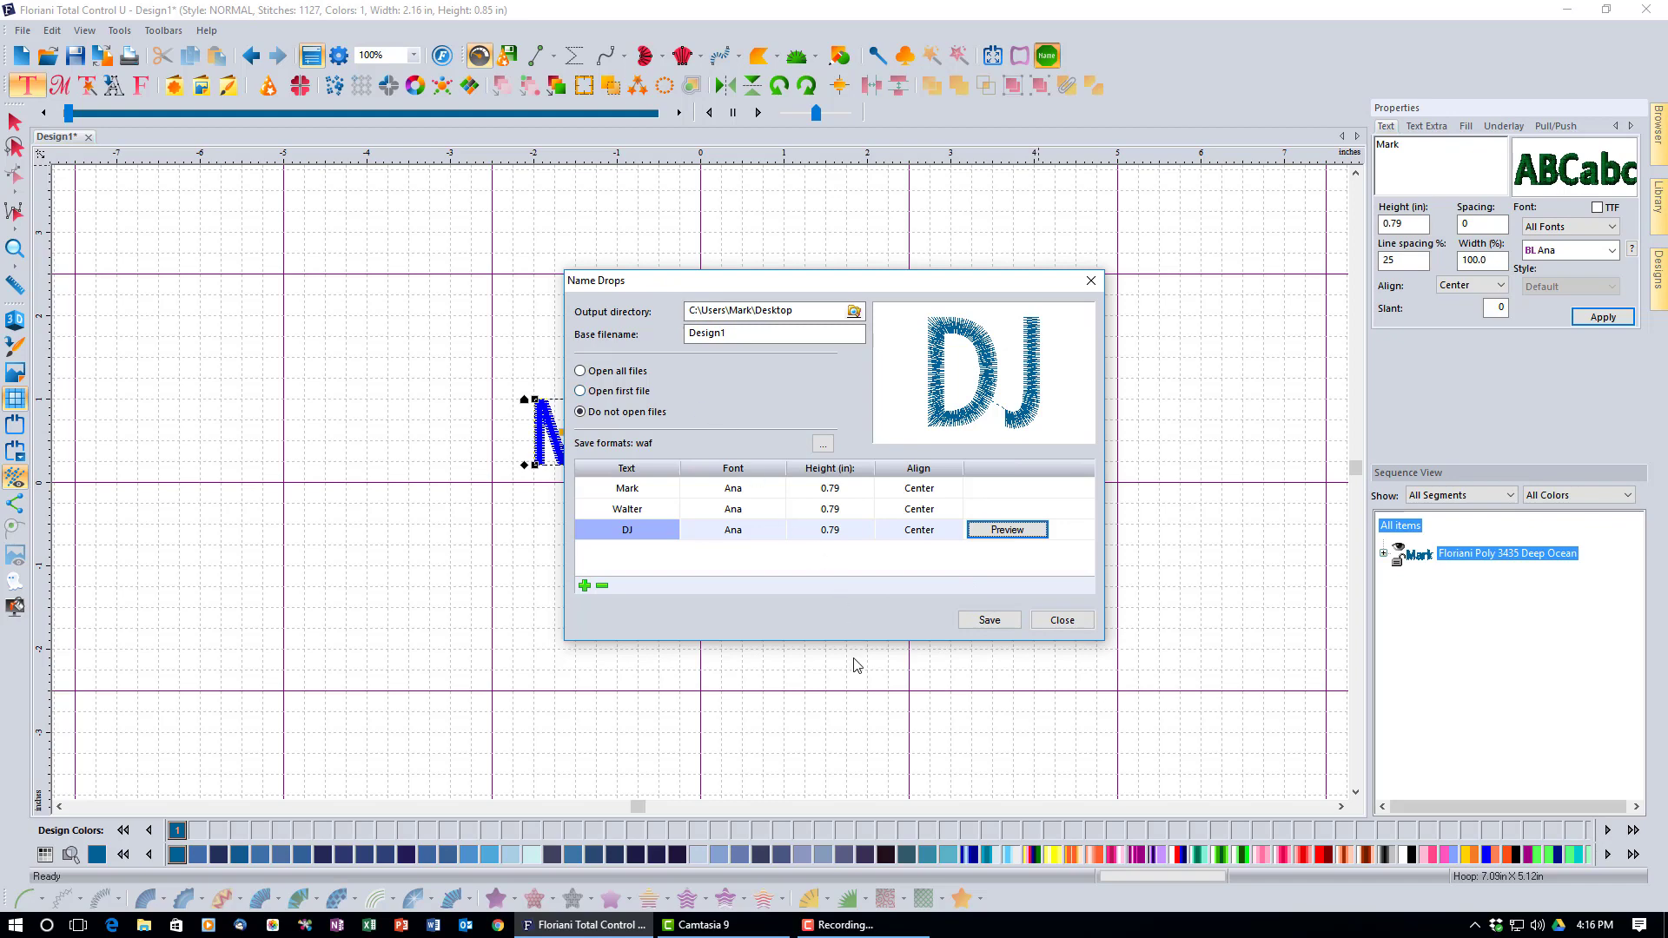
{"action": "left_click", "coordinate": [1054, 622]}
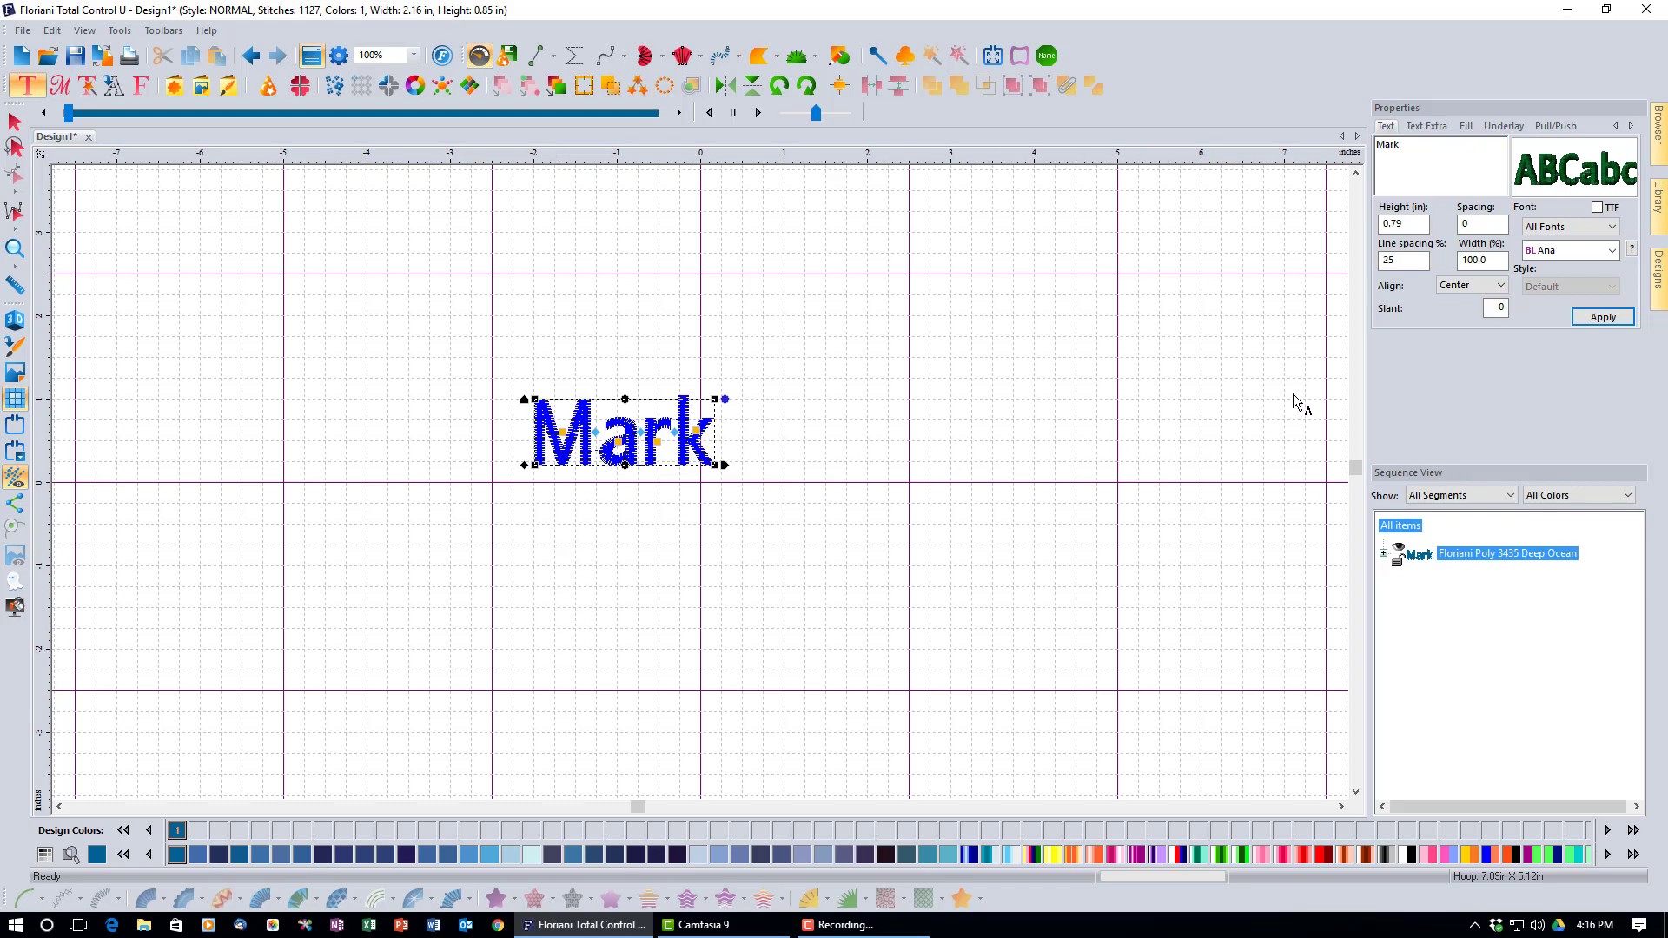
- Add the RL-AL-0002.waf angel design beside the name text, and move the name centrally above the angel's halo
{"action": "mouse_move", "coordinate": [1661, 290]}
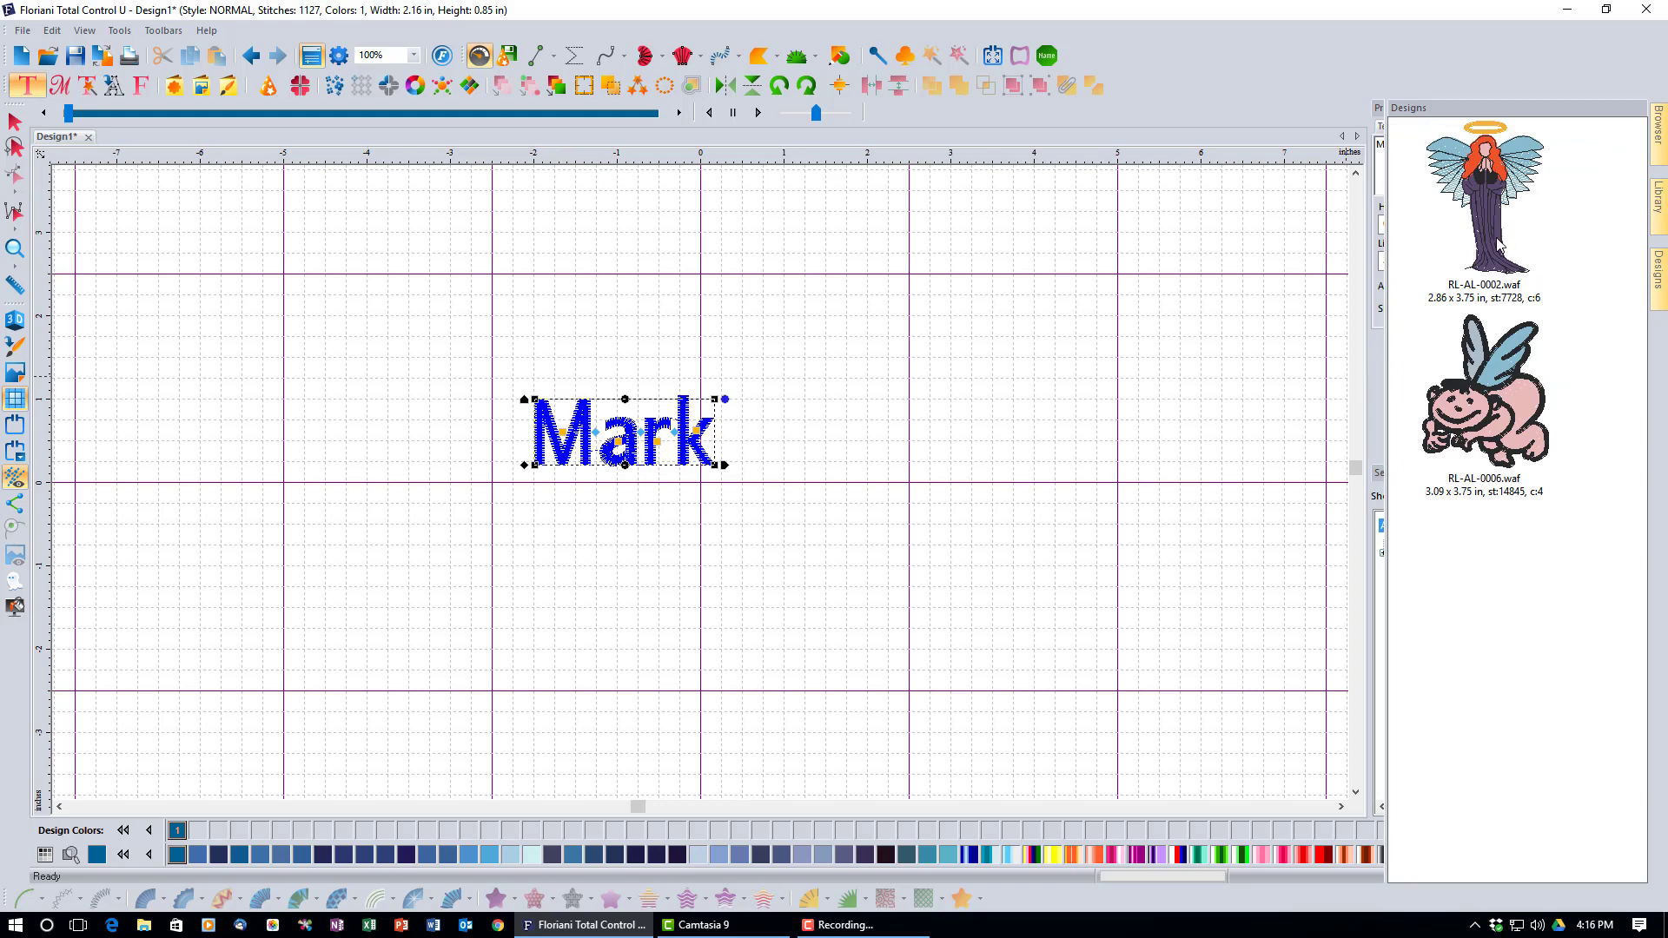
{"action": "left_click_drag", "start_coordinate": [1498, 242], "coordinate": [887, 436]}
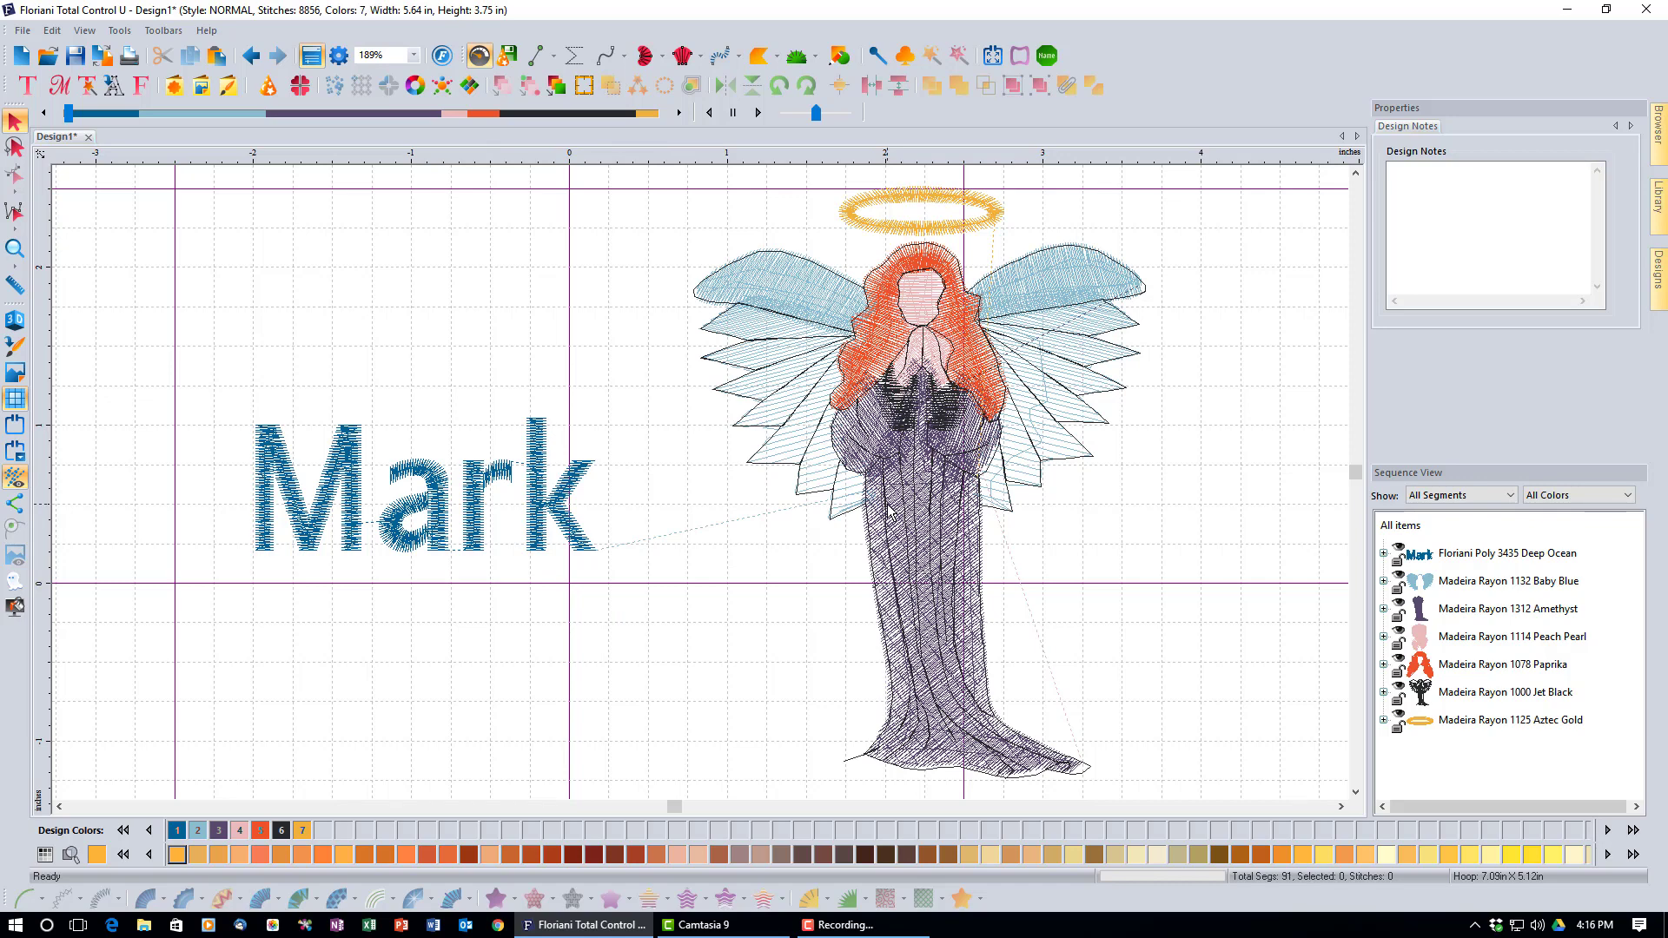
{"action": "left_click", "coordinate": [414, 58]}
{"action": "left_click", "coordinate": [408, 83]}
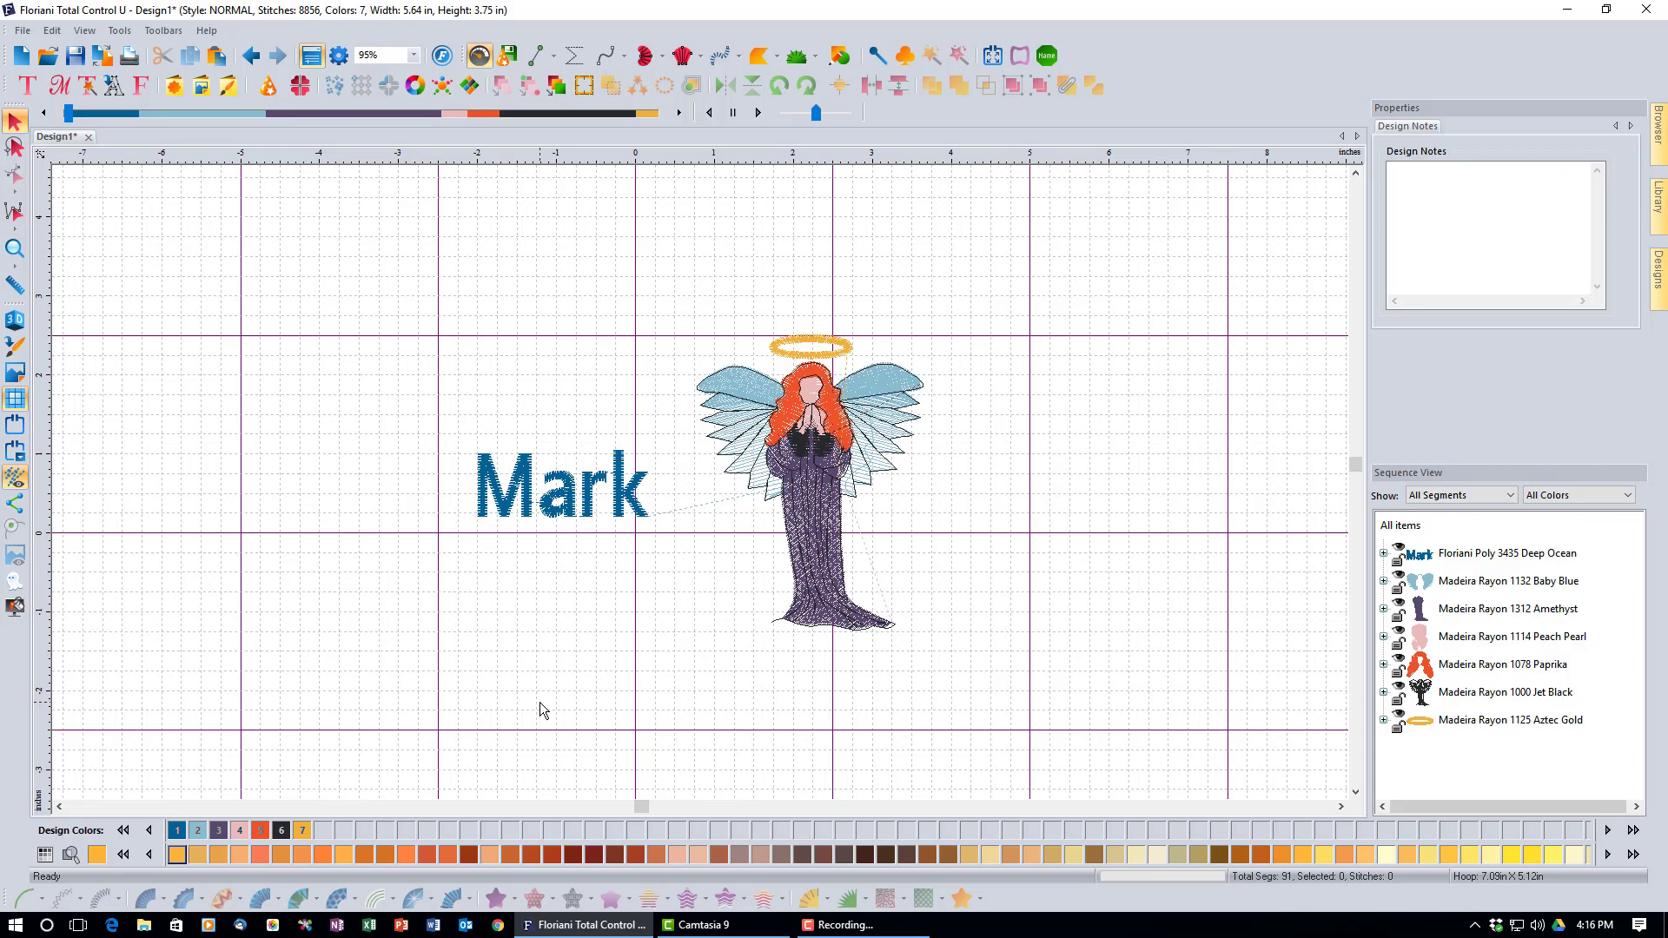
{"action": "left_click_drag", "start_coordinate": [708, 262], "coordinate": [819, 298]}
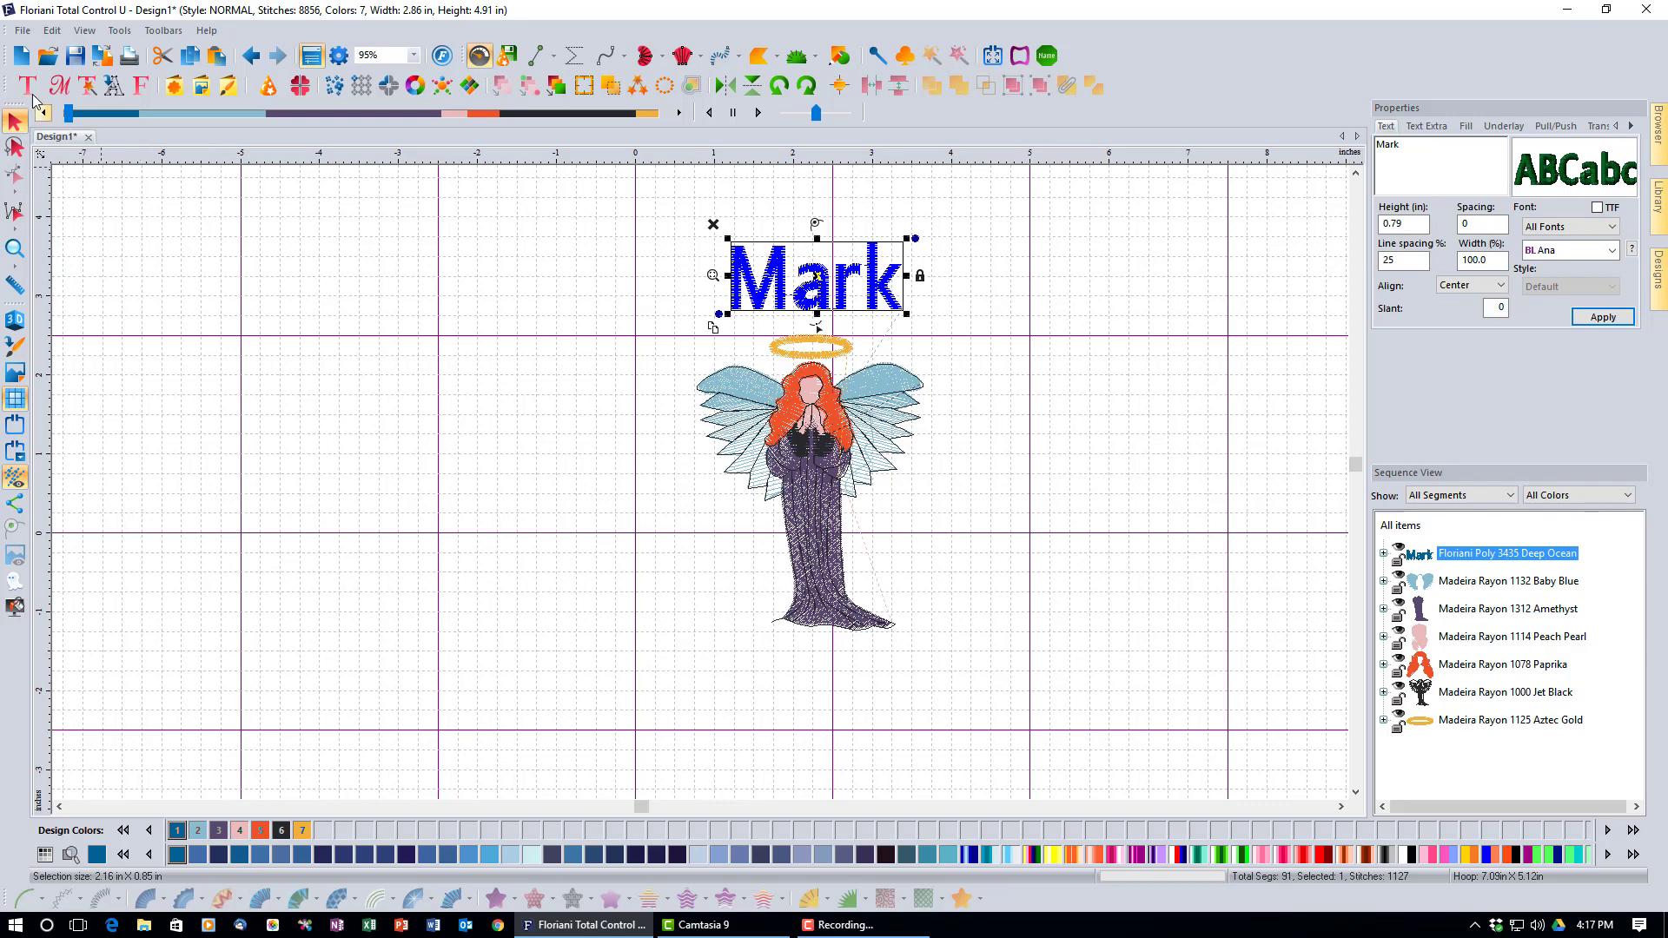
- Create a new text object reading ANGELS below the angel figure
{"action": "left_click", "coordinate": [22, 111]}
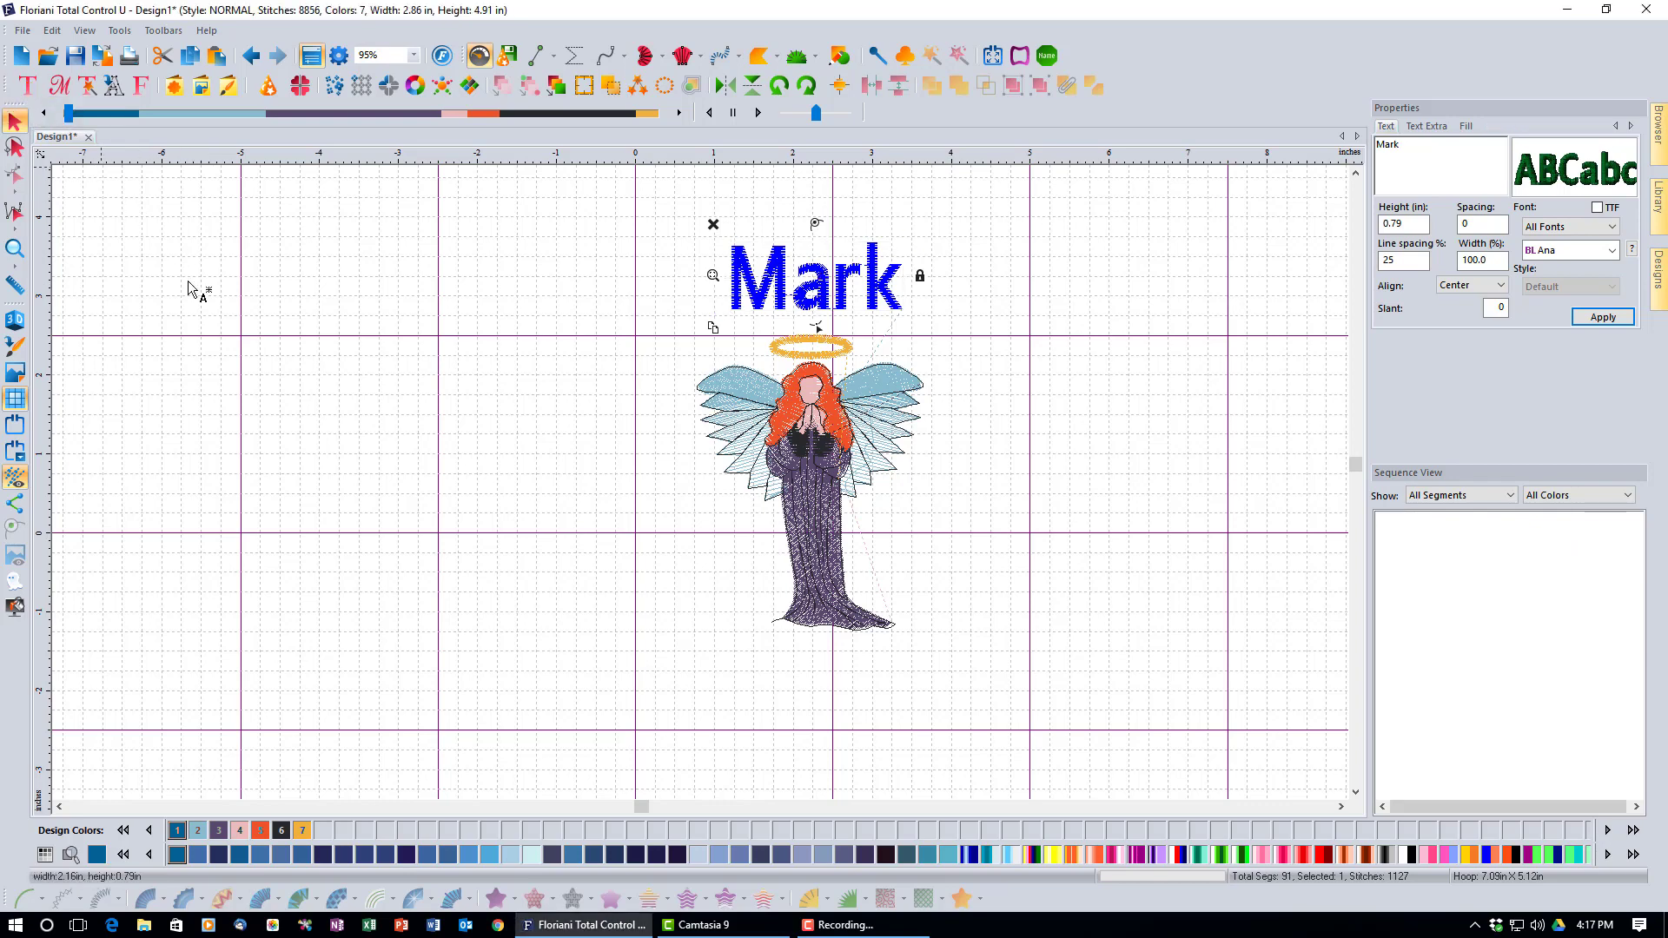
{"action": "key", "text": "Escape"}
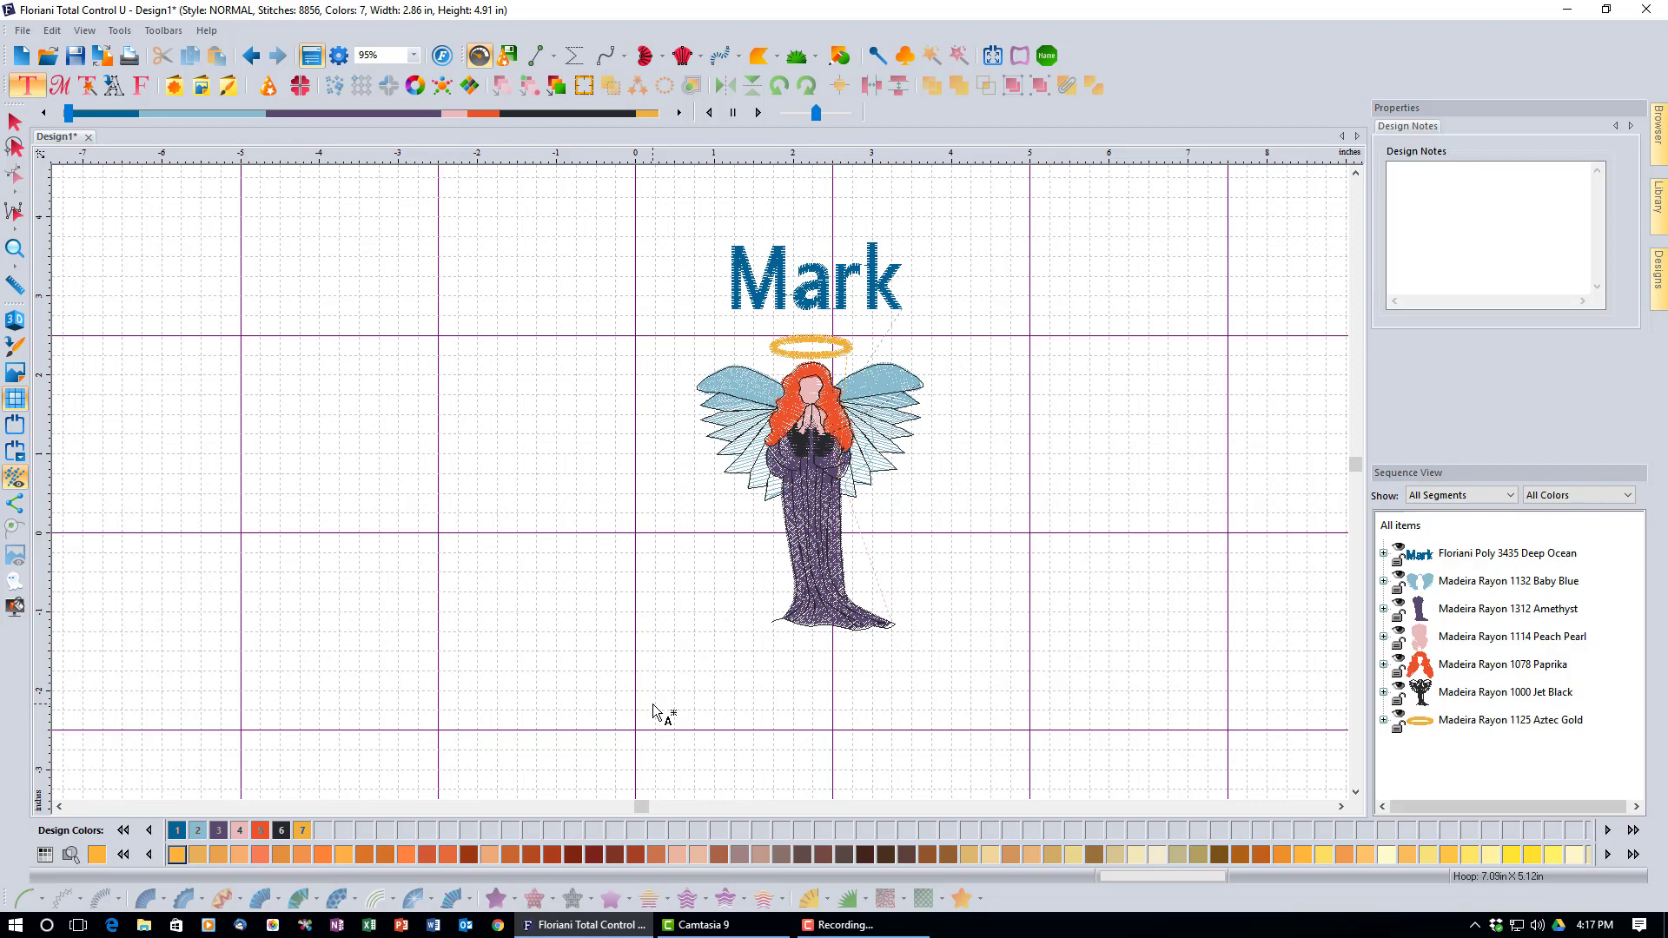
{"action": "left_click", "coordinate": [652, 705]}
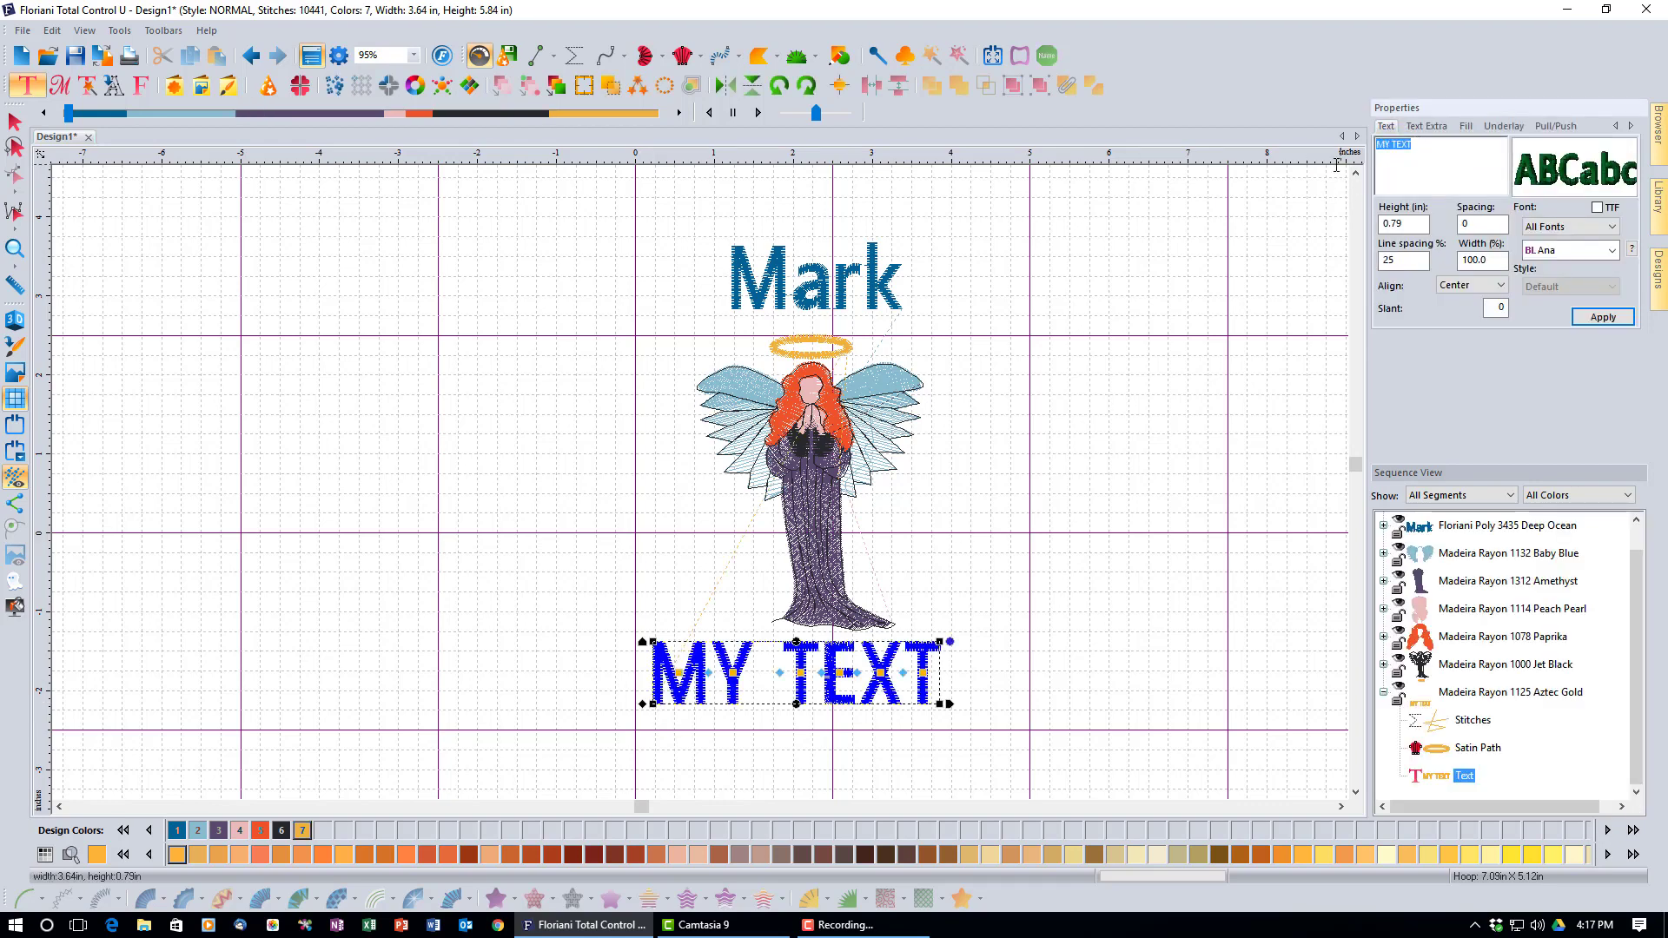
{"action": "type", "text": "ANGELS"}
{"action": "left_click", "coordinate": [1594, 318]}
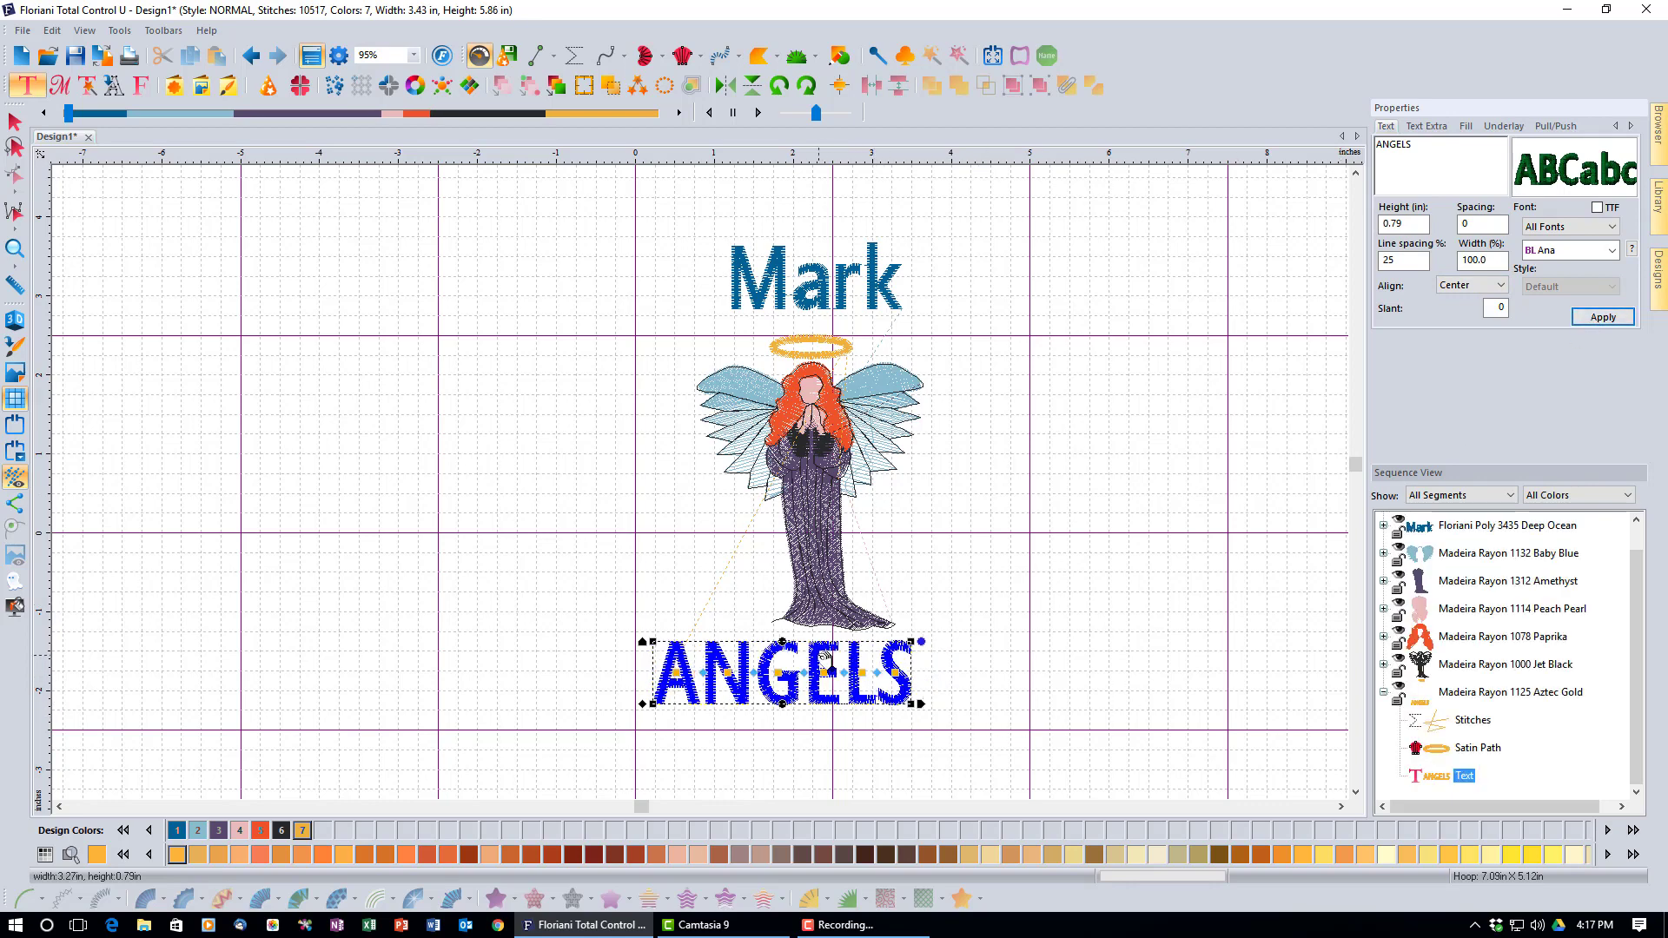
- Bend the ANGELS text into a downward-bowed curve and place it close beneath the hem of the angel's gown
{"action": "left_click_drag", "start_coordinate": [843, 669], "coordinate": [829, 734]}
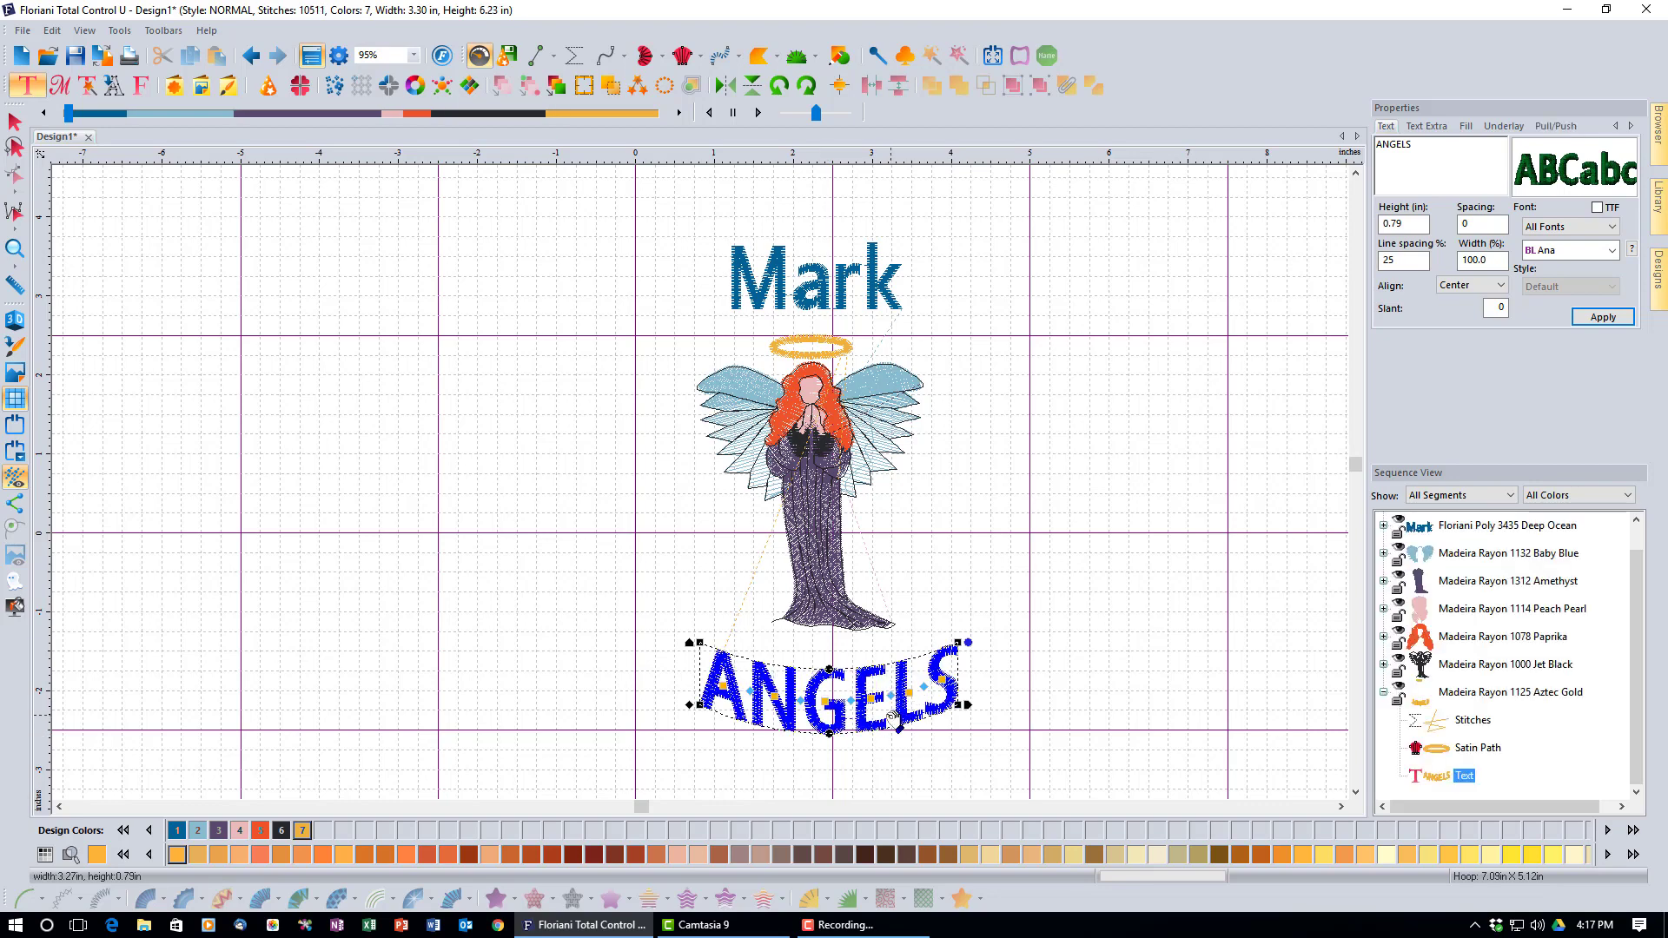
{"action": "left_click_drag", "start_coordinate": [906, 686], "coordinate": [901, 664]}
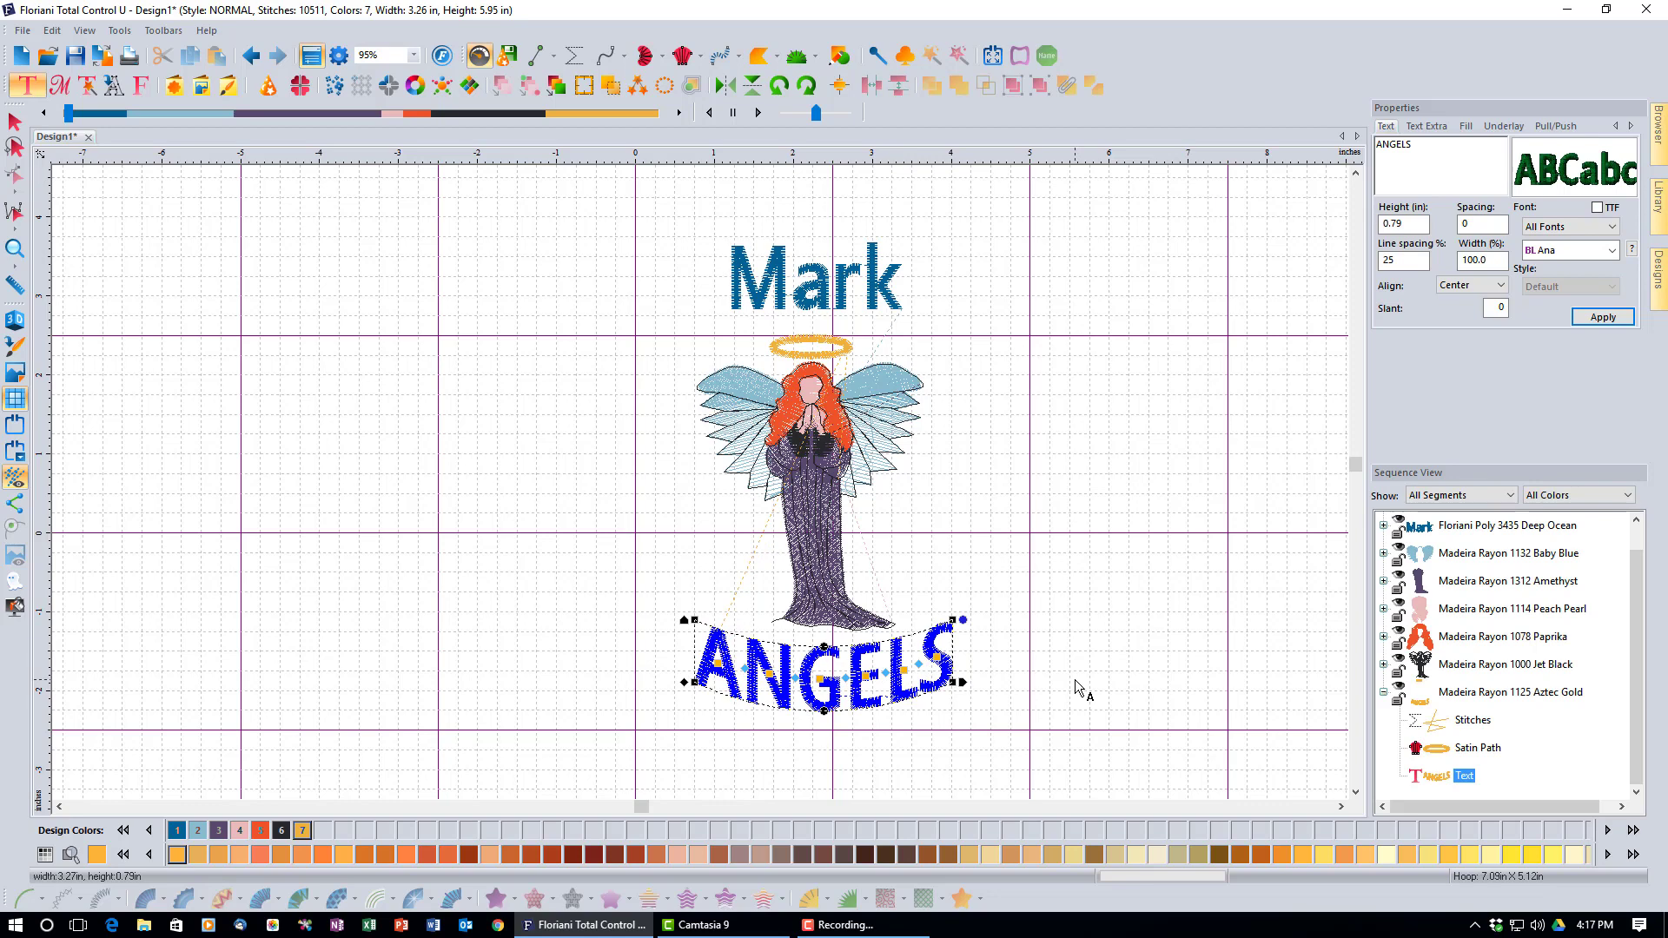
{"action": "key", "text": "Escape"}
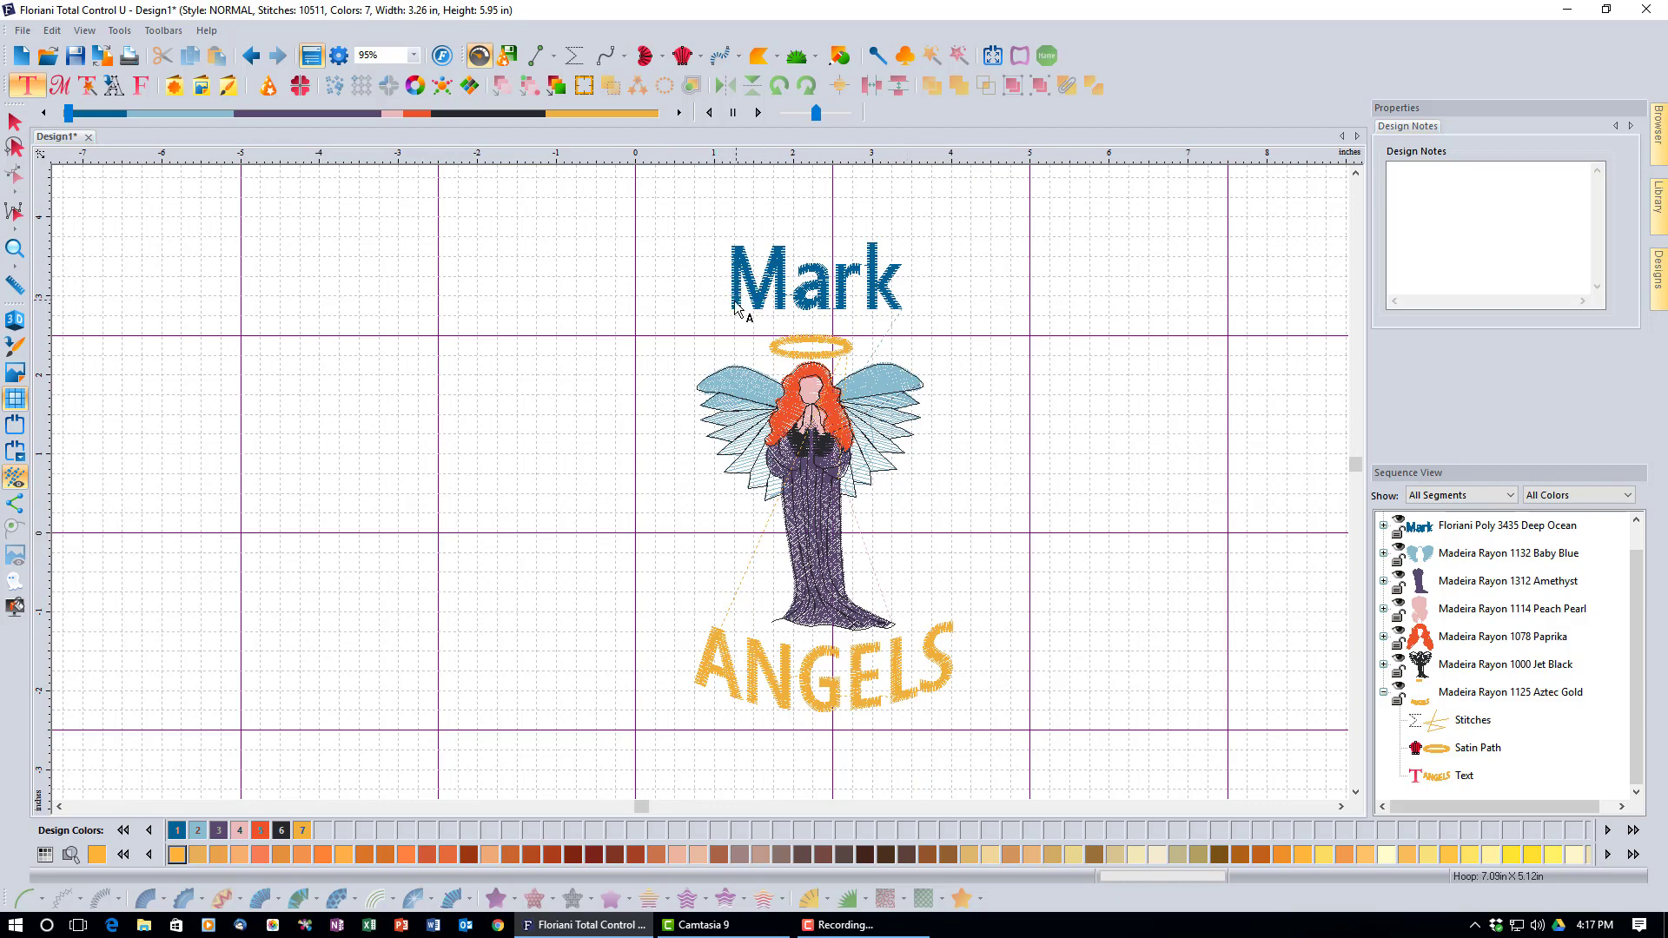
- Break up the ANGELS text into individual letter segments and review them in the stitching sequence
{"action": "left_click", "coordinate": [887, 281]}
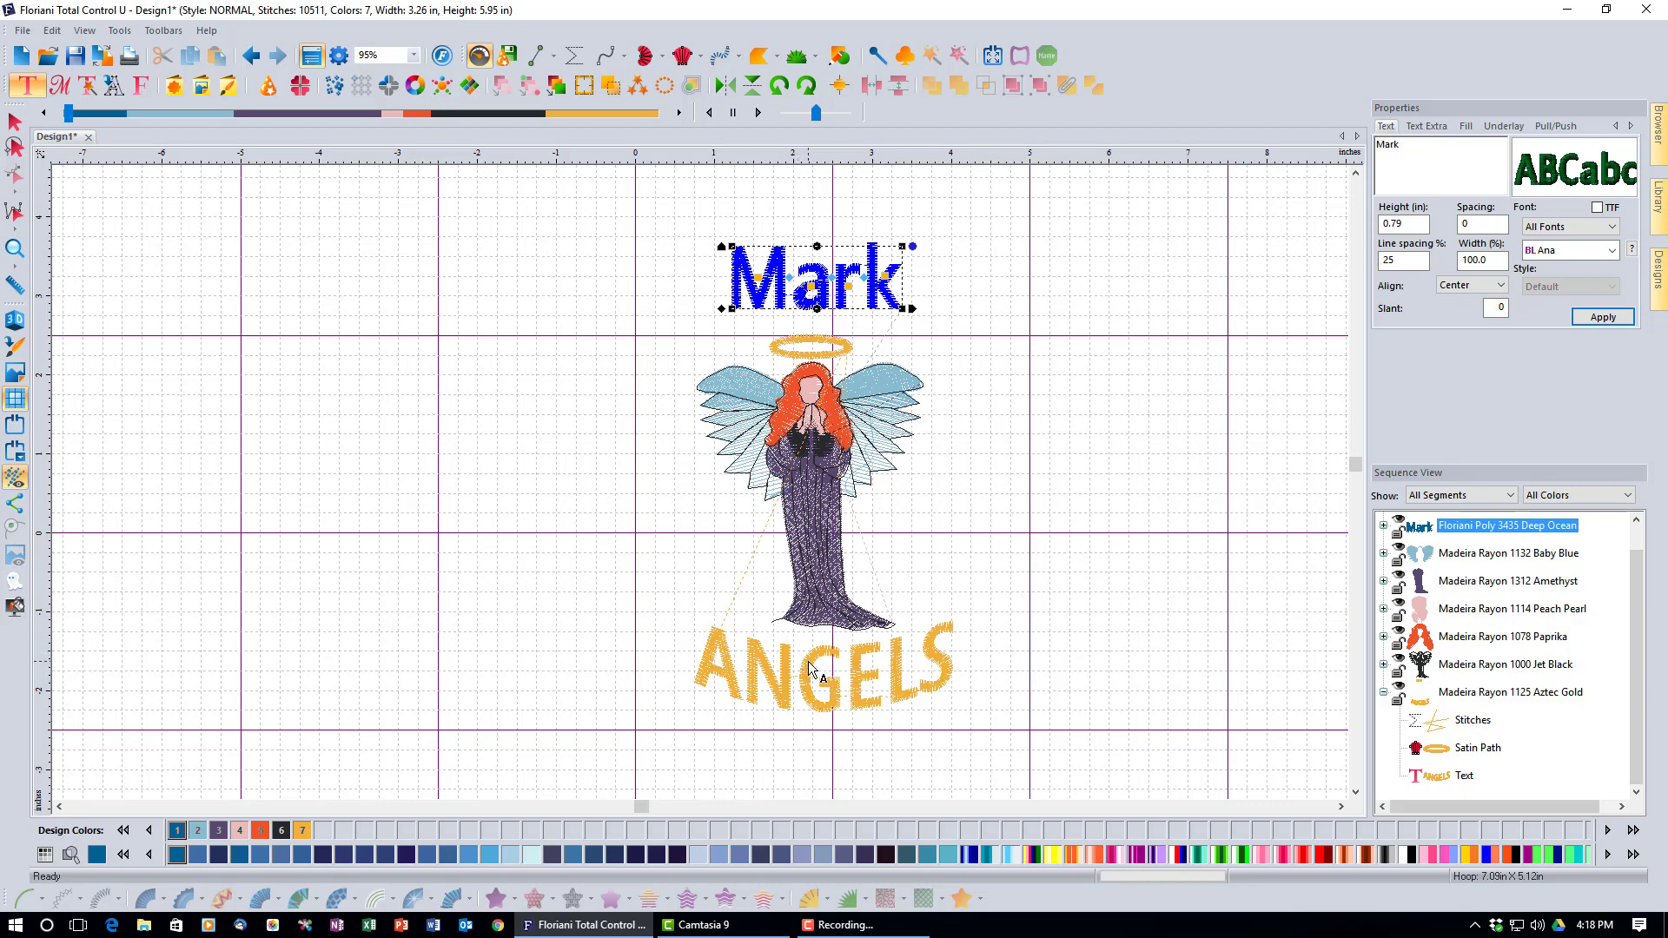
{"action": "left_click", "coordinate": [15, 124]}
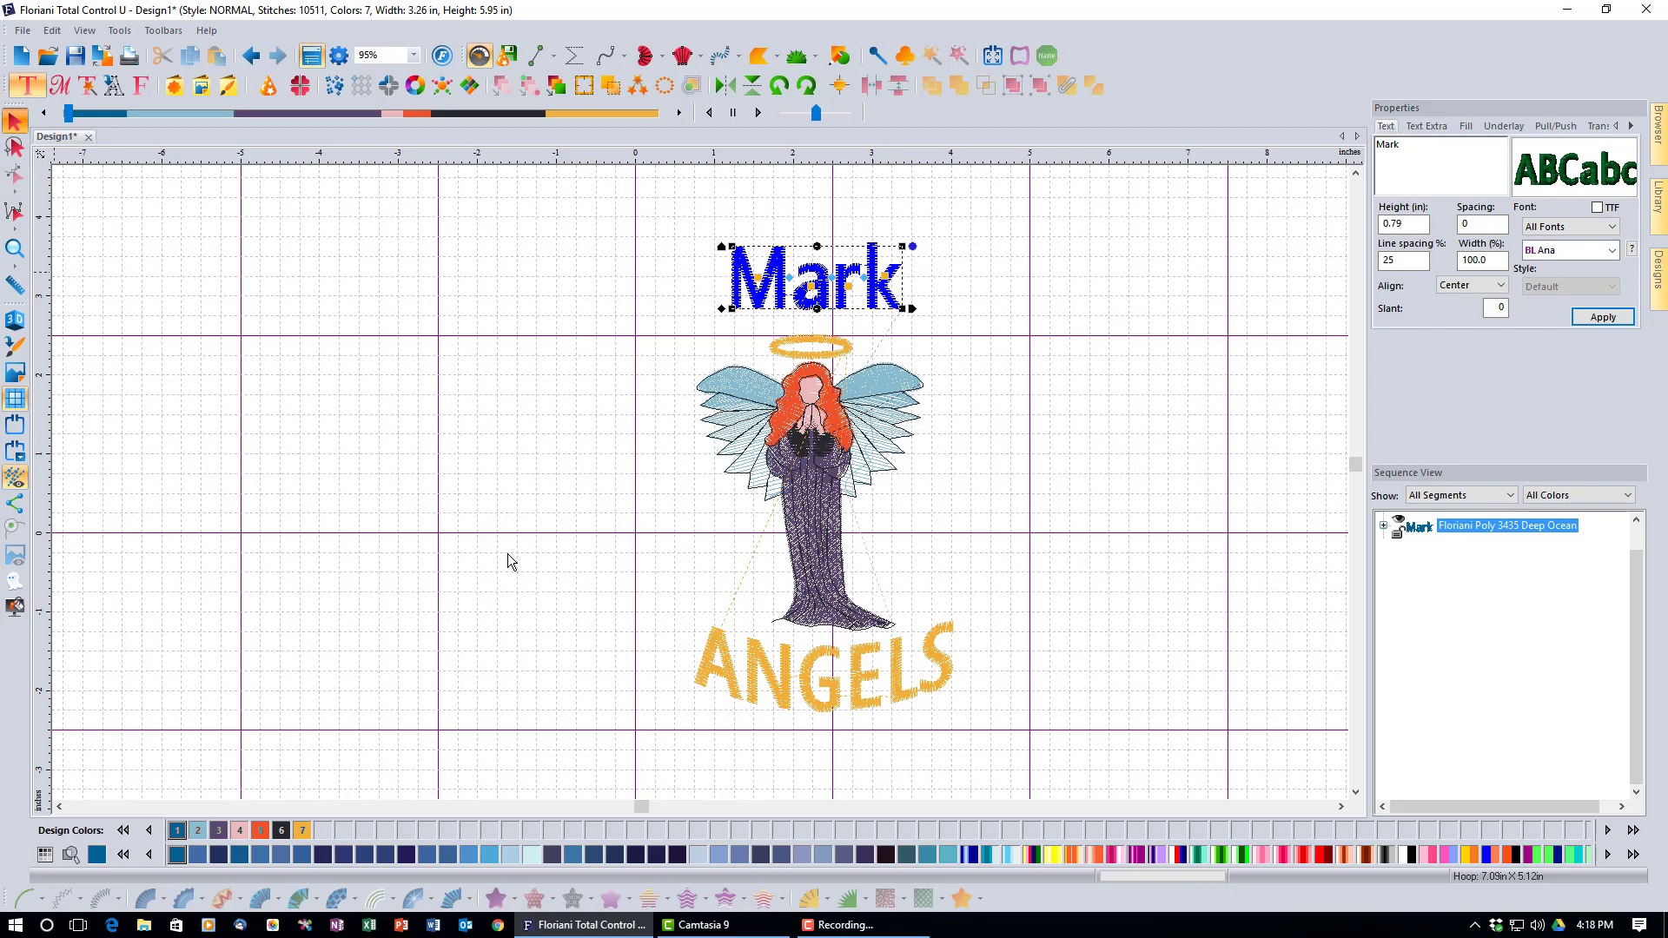
{"action": "left_click", "coordinate": [790, 715]}
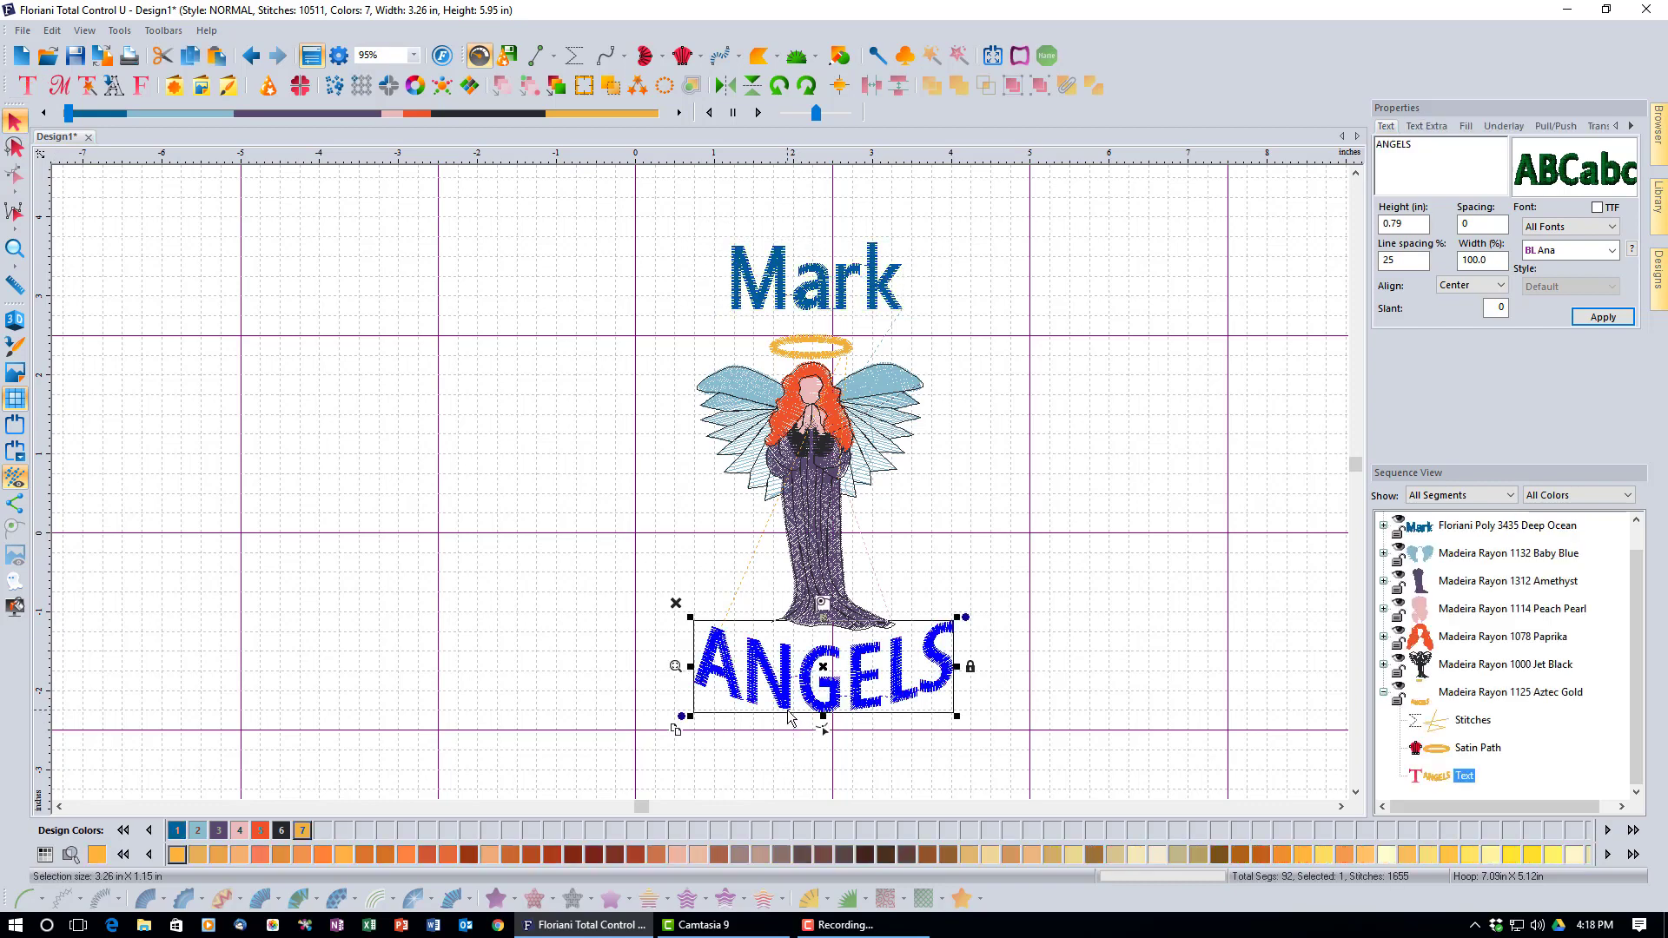
{"action": "right_click", "coordinate": [789, 715]}
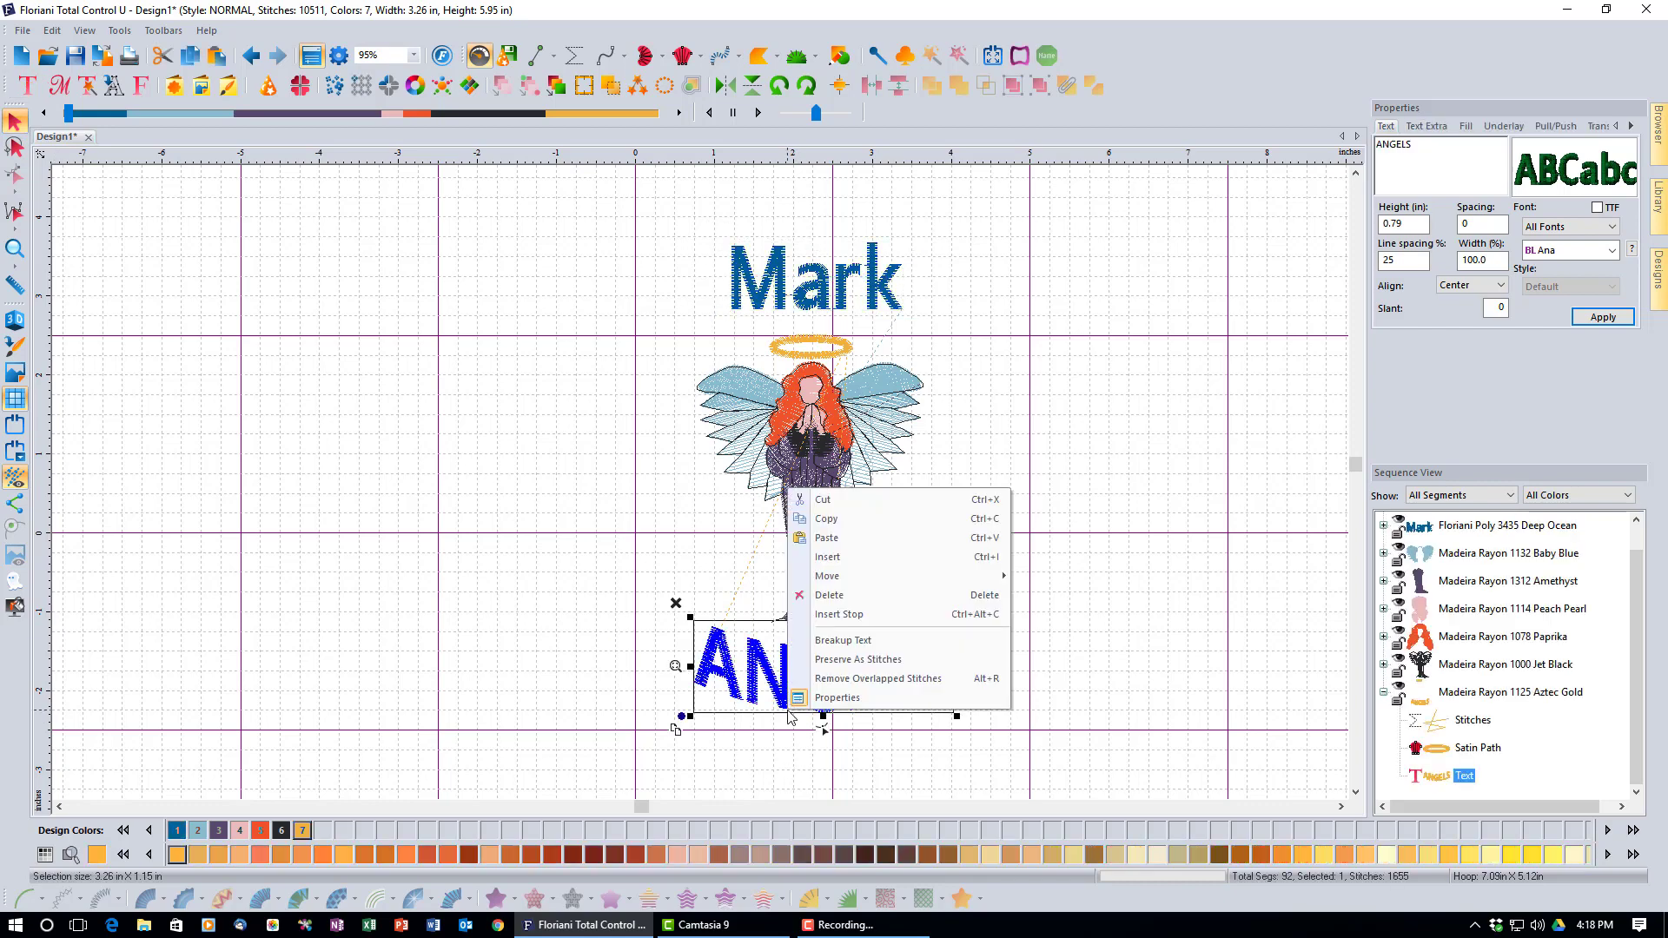
{"action": "left_click", "coordinate": [843, 641]}
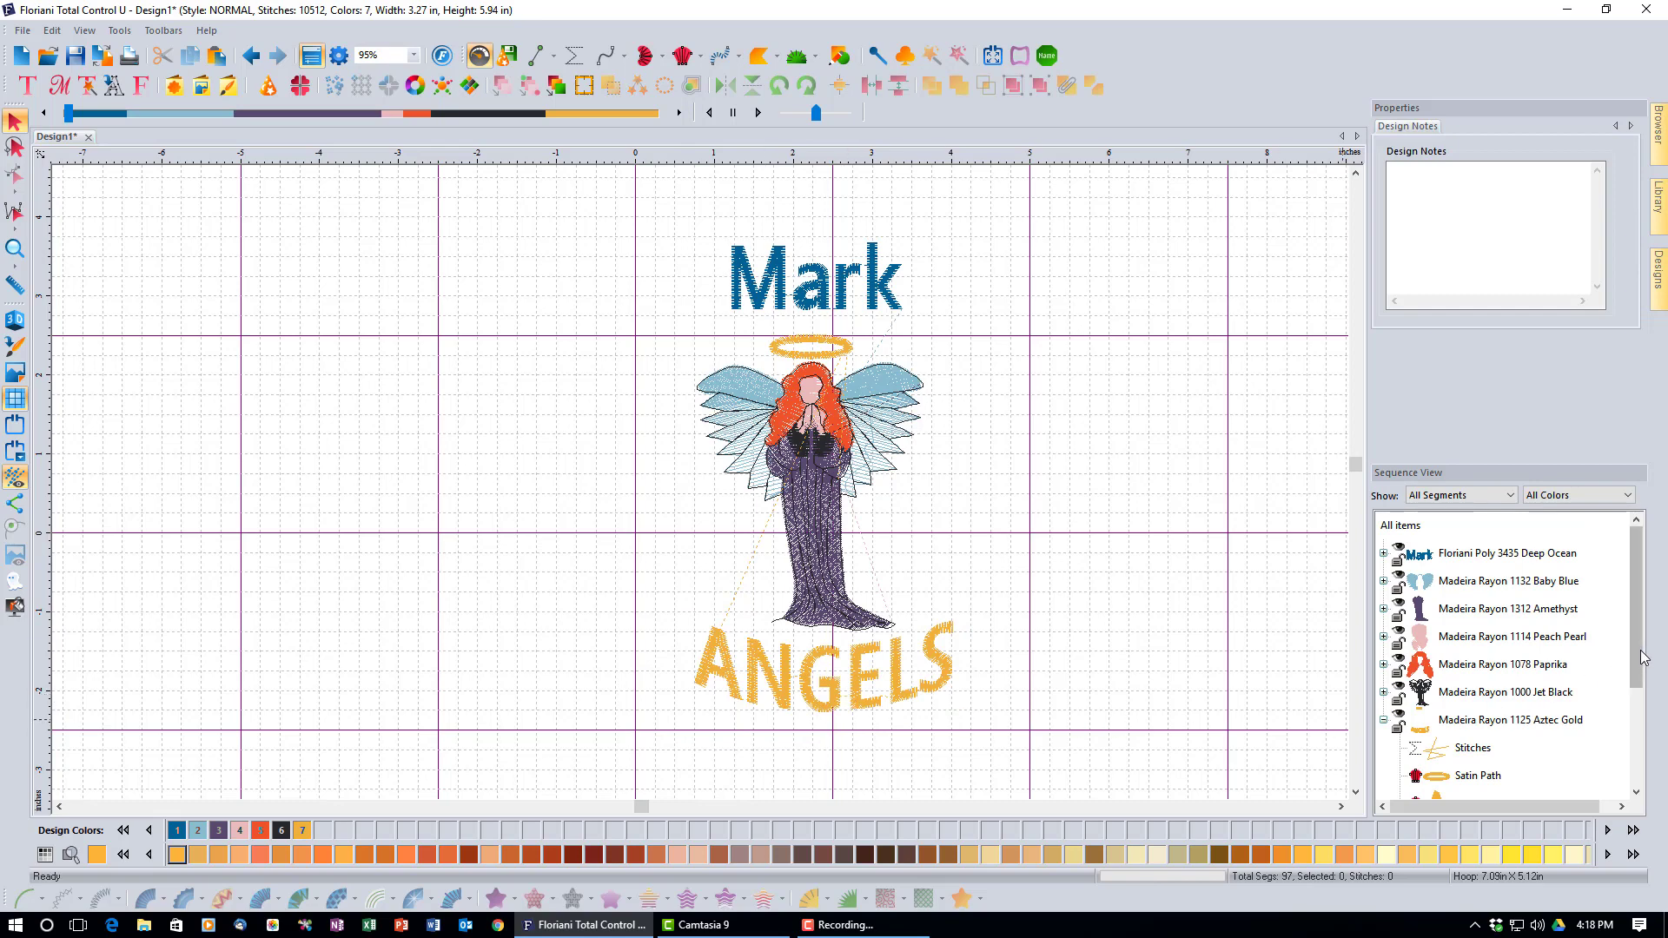
{"action": "left_click_drag", "start_coordinate": [1648, 660], "coordinate": [1652, 785]}
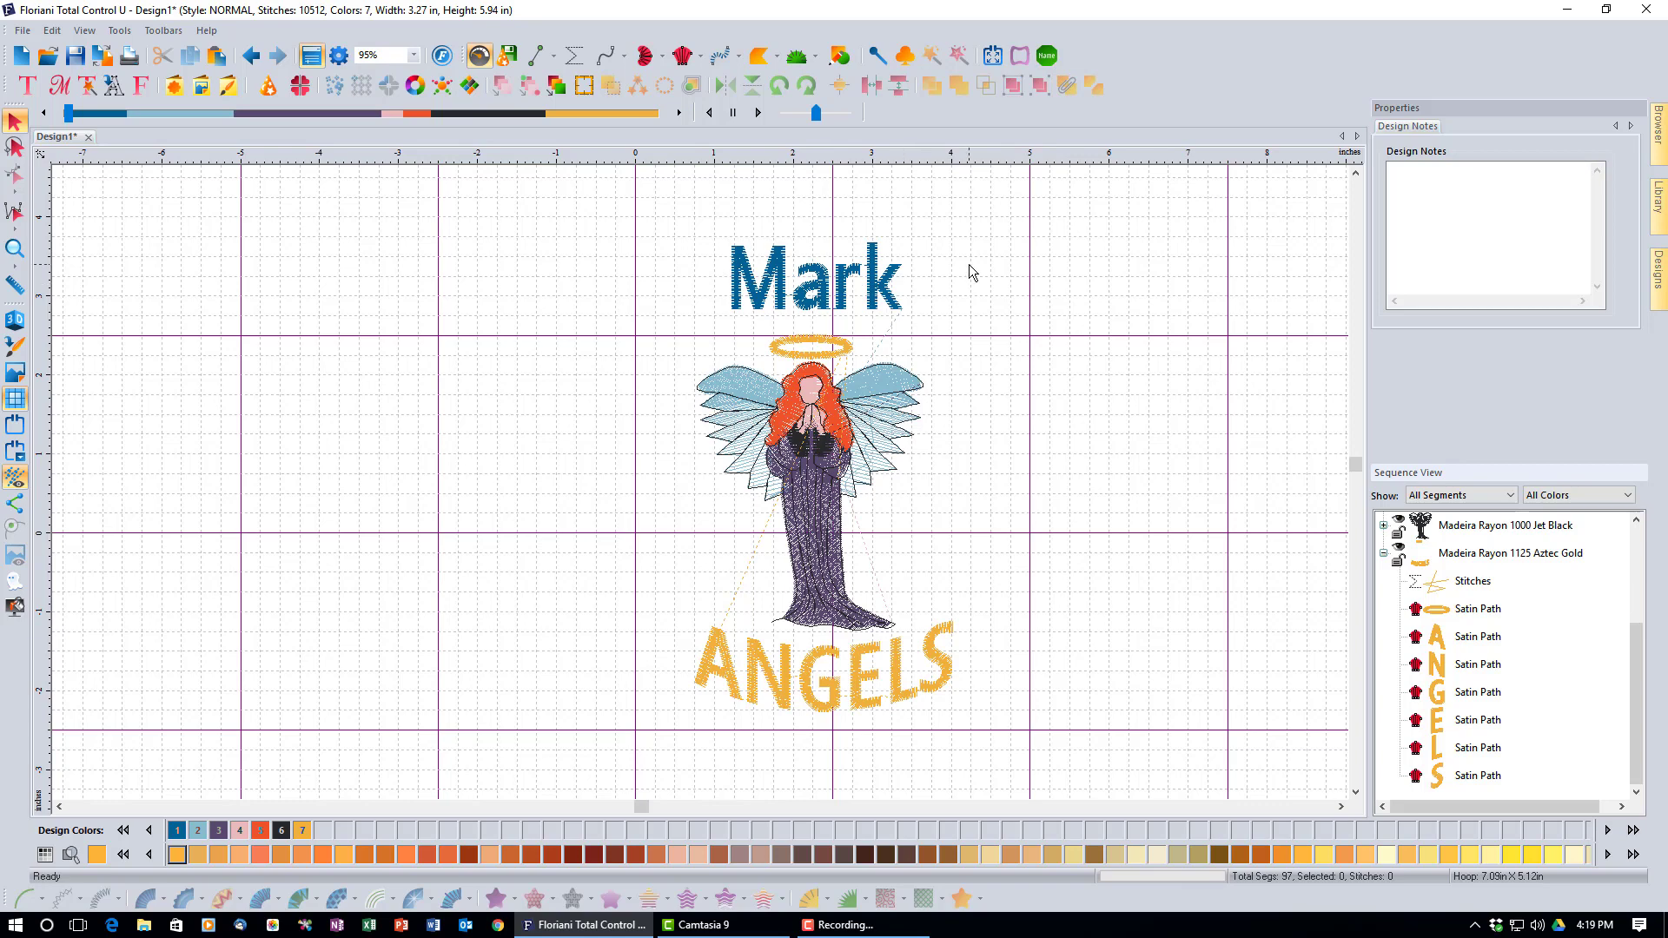
- Open Name Drops for the angel design and preview the version with the existing name entry
{"action": "left_click", "coordinate": [1045, 58]}
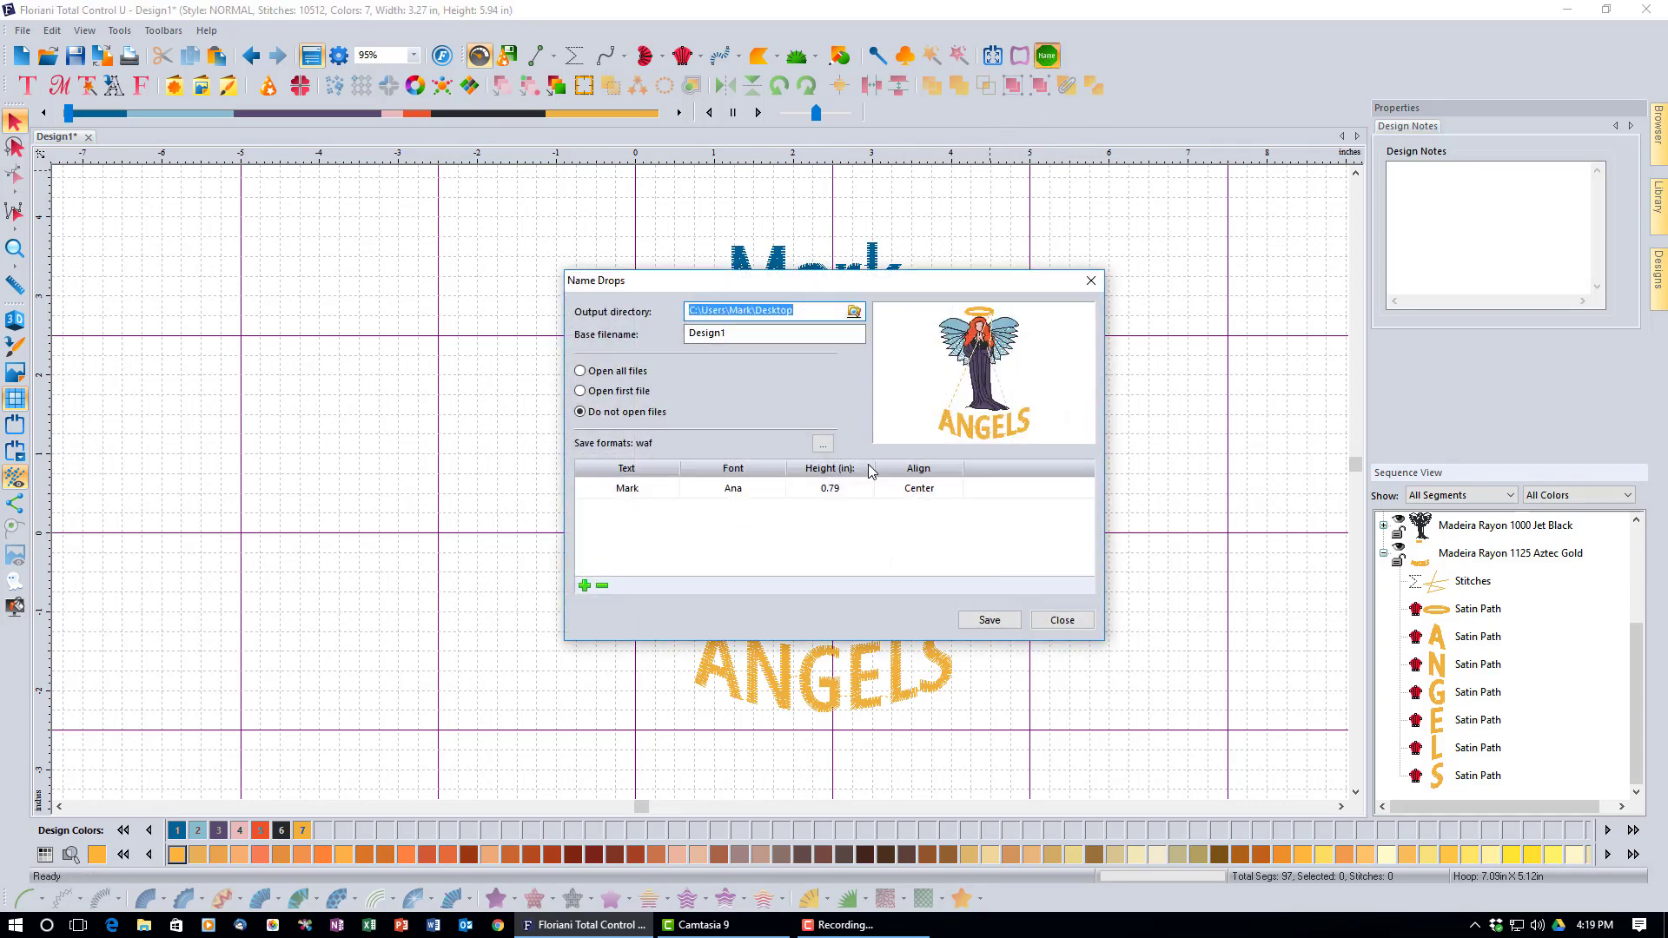
{"action": "left_click", "coordinate": [636, 491]}
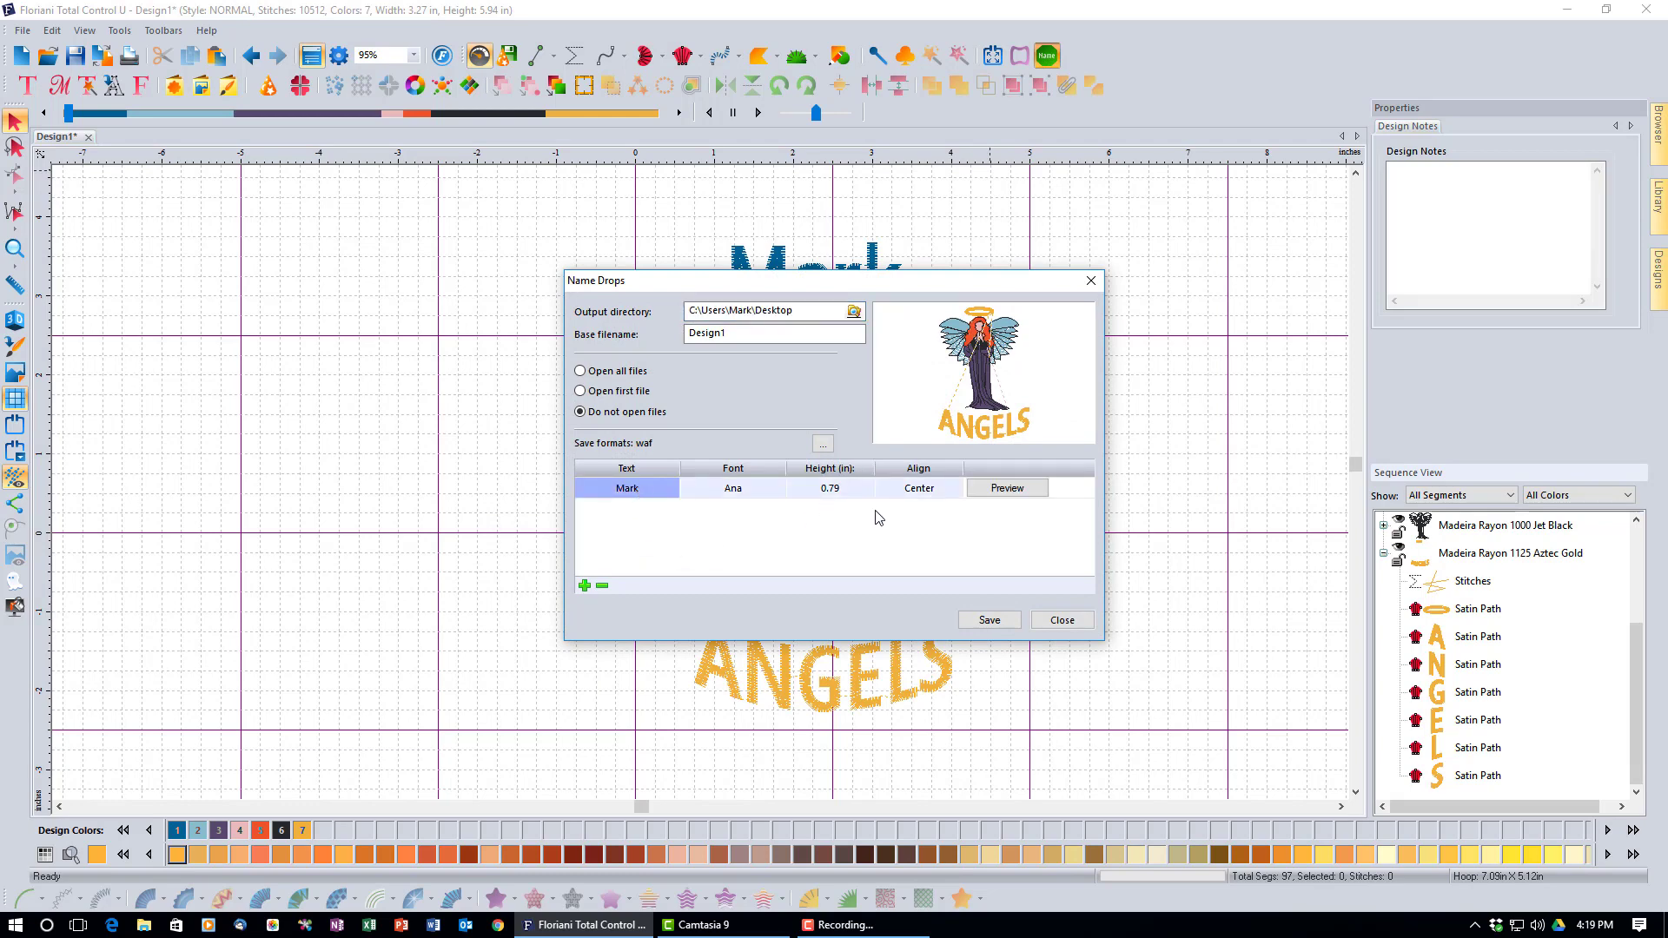
{"action": "left_click", "coordinate": [1018, 494]}
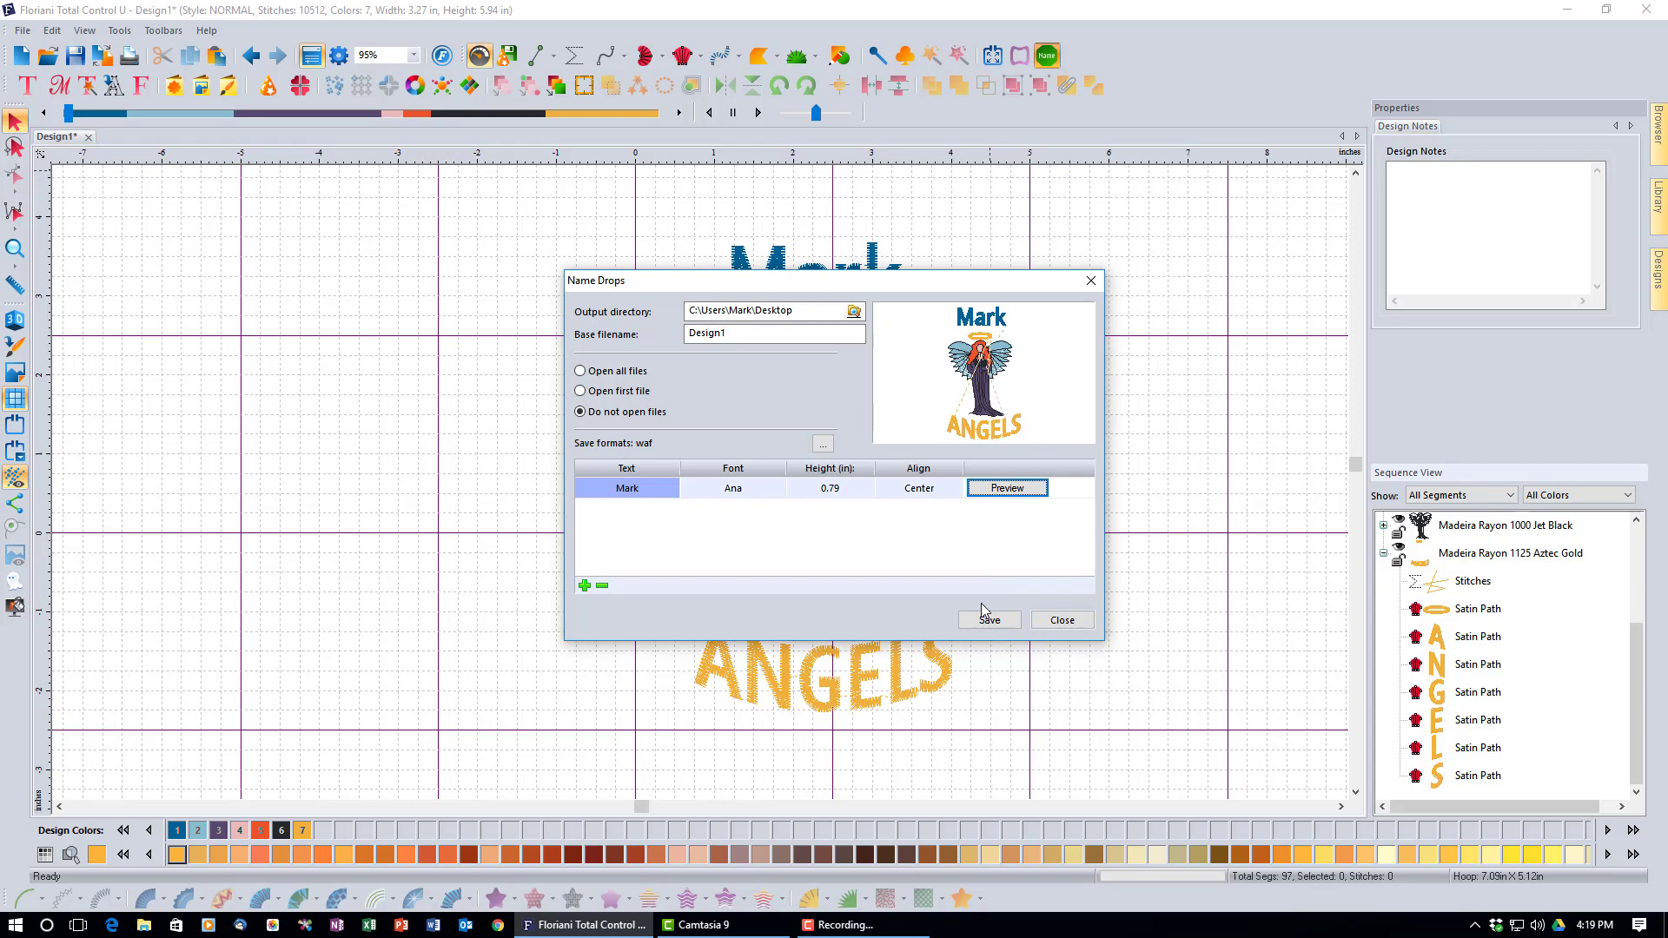
- Add a second name entry to the Name Drops list and preview its version of the angel design
{"action": "left_click", "coordinate": [585, 585]}
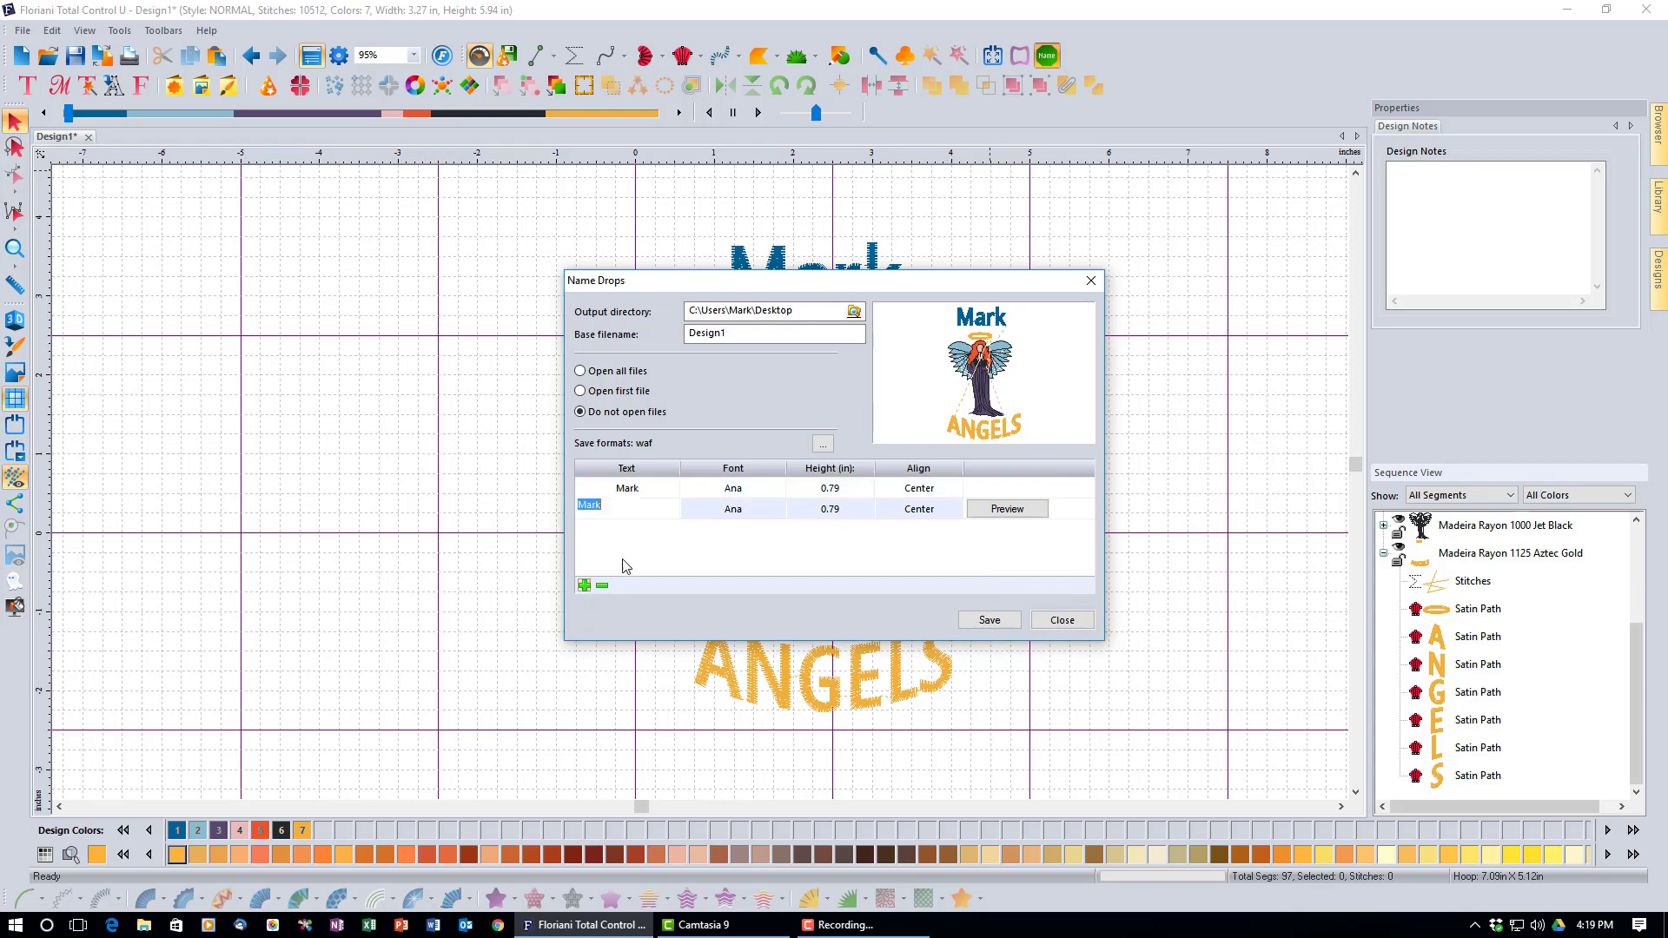
{"action": "type", "text": "DJ"}
{"action": "left_click", "coordinate": [1004, 510]}
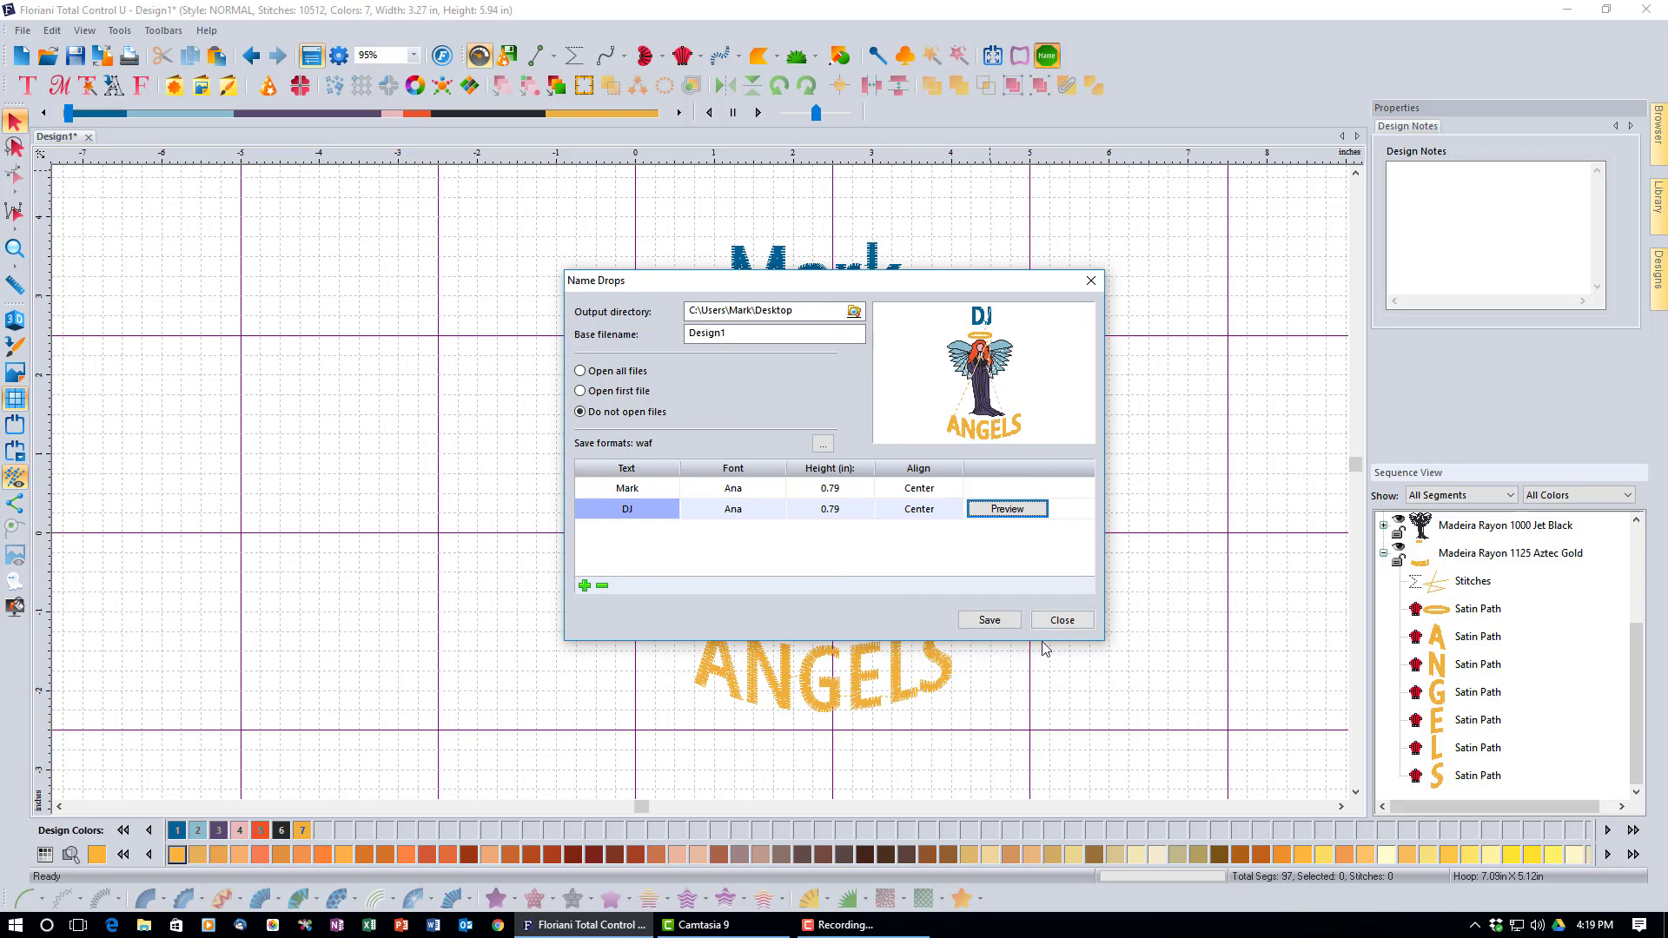
{"action": "left_click", "coordinate": [1062, 622]}
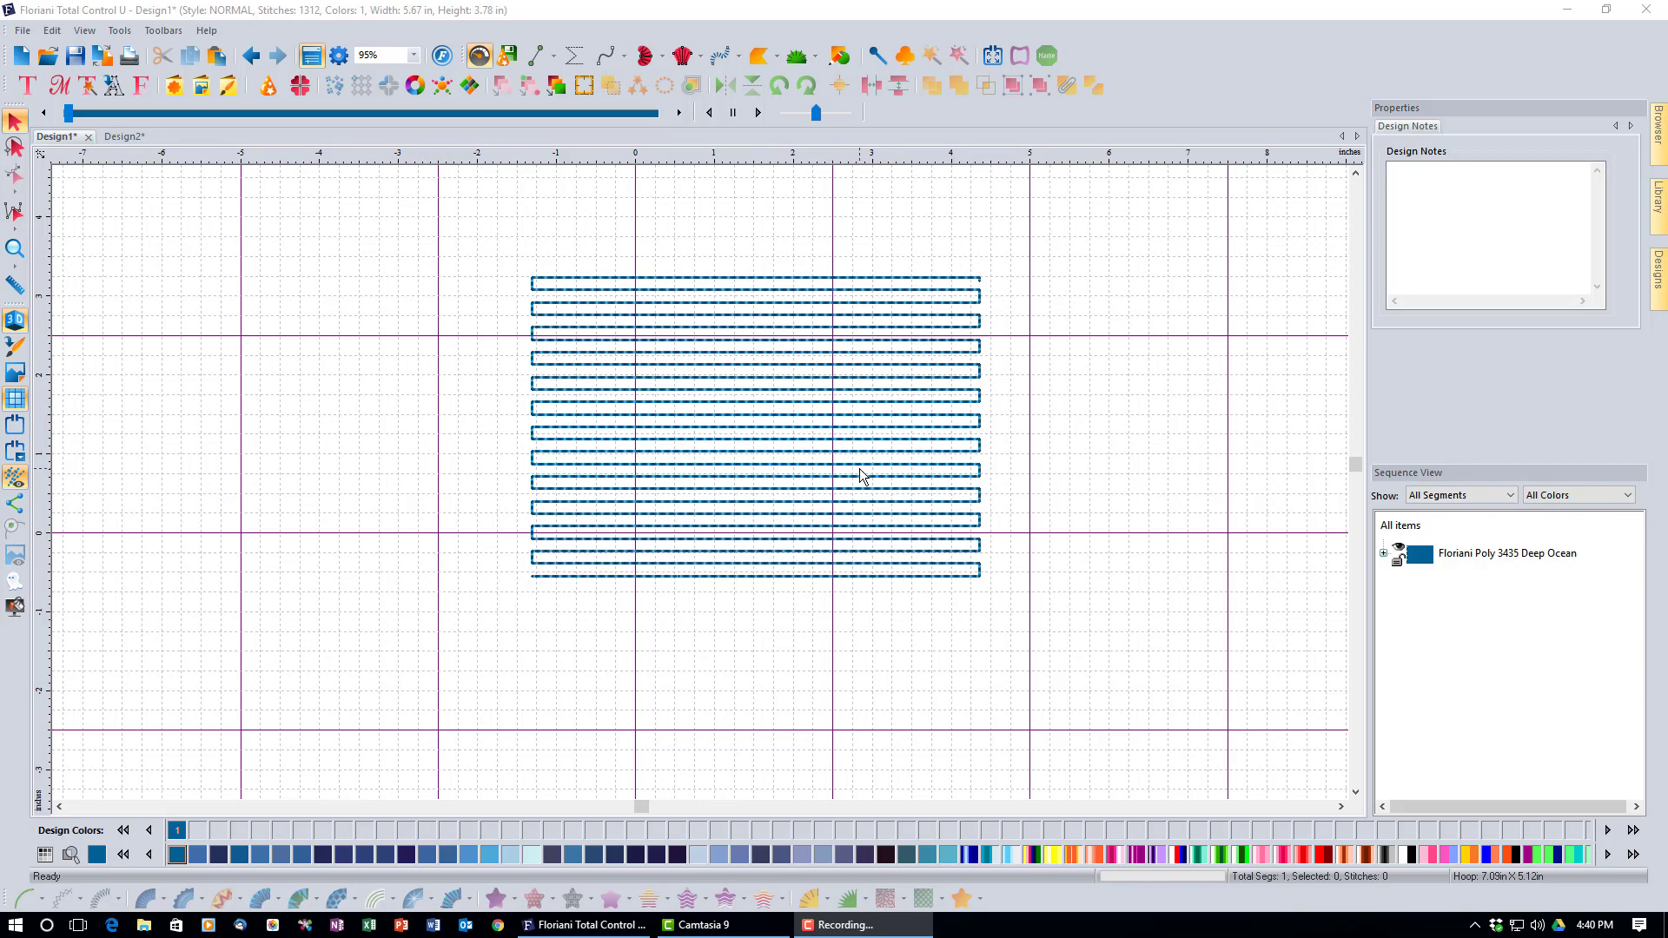
- Preview the ZigZag distortion on the wave-filled rectangle, varying its frequency and lowering its amplitude
{"action": "left_click", "coordinate": [836, 402]}
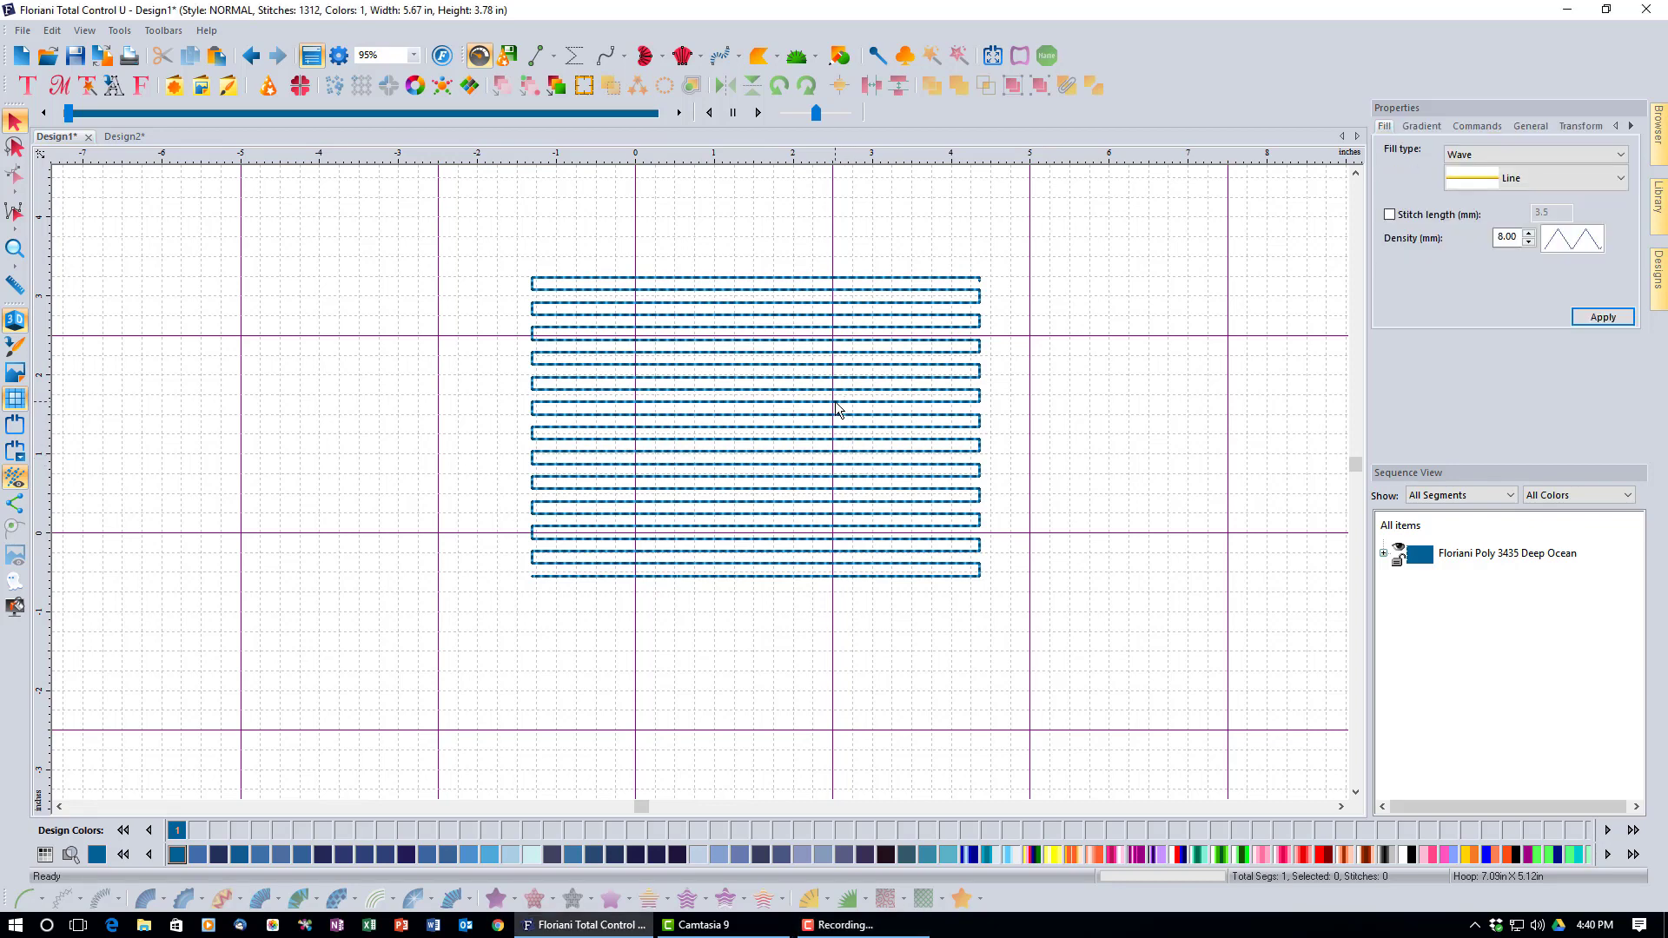
{"action": "left_click", "coordinate": [1020, 57]}
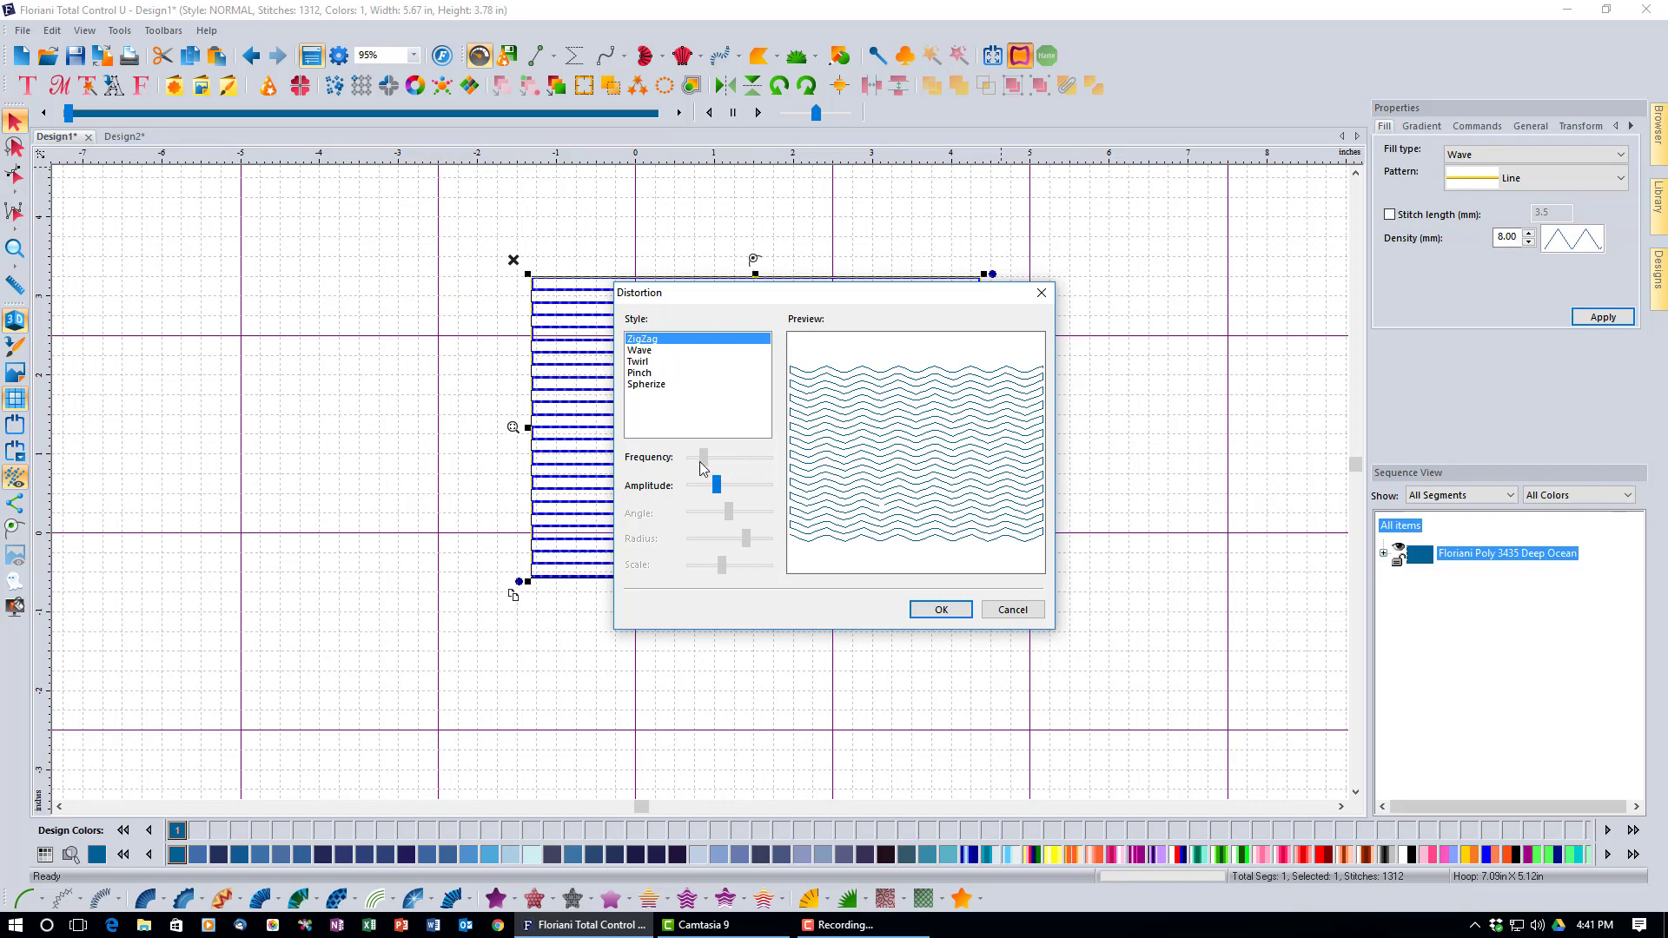
{"action": "left_click_drag", "start_coordinate": [709, 462], "coordinate": [699, 461]}
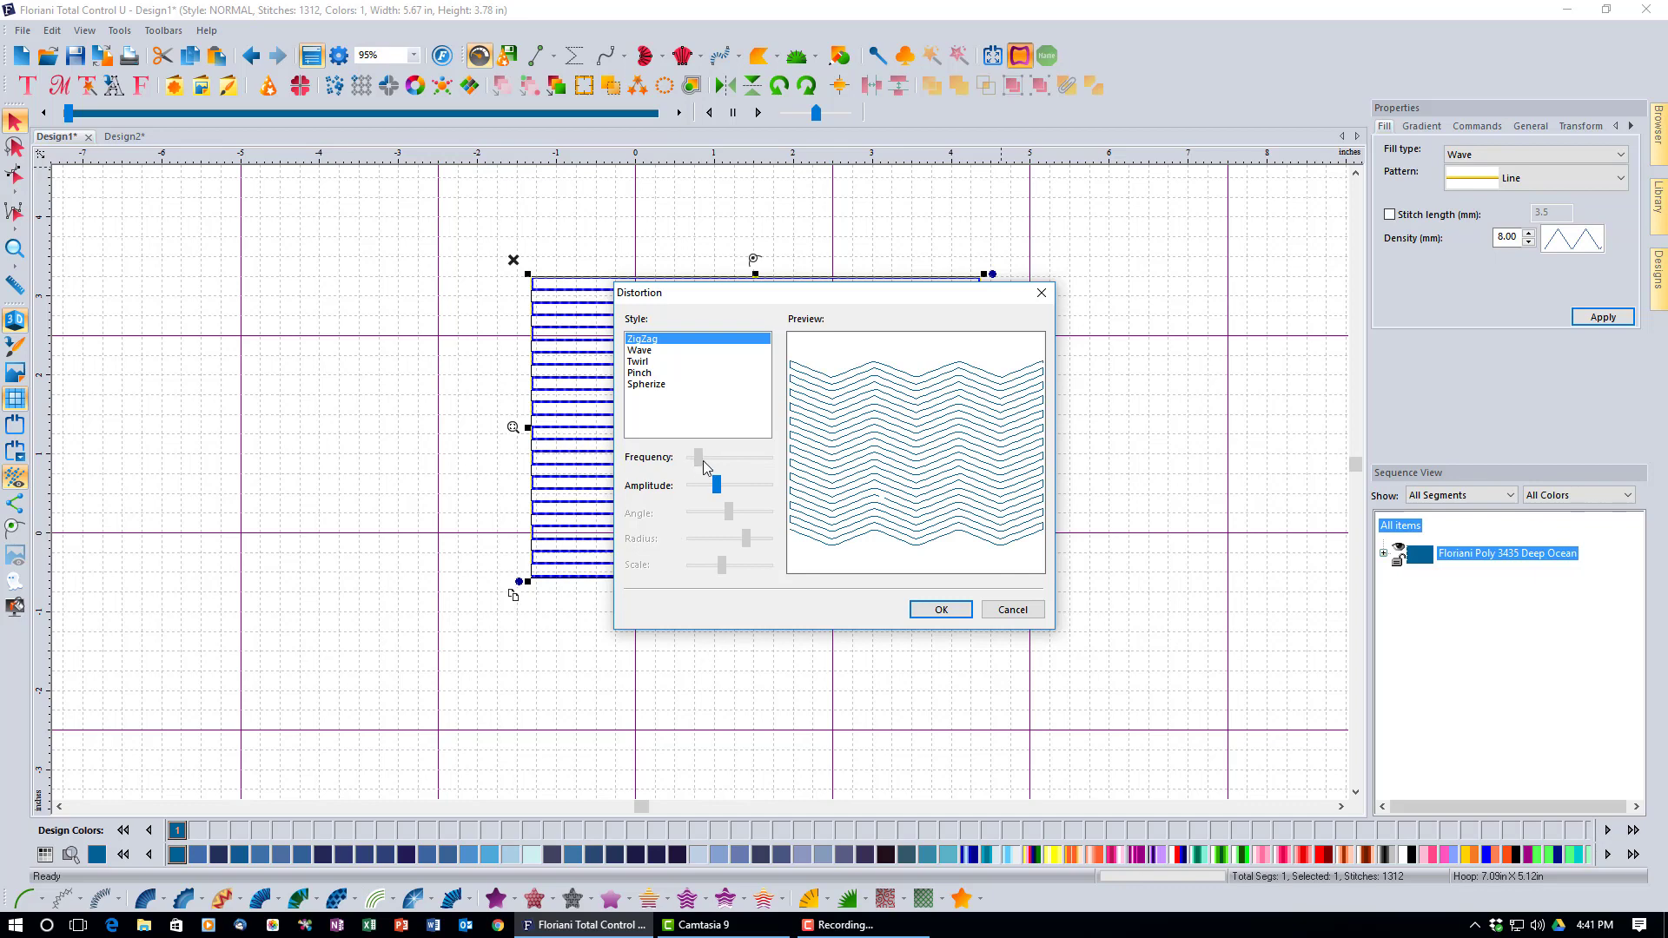
{"action": "left_click_drag", "start_coordinate": [702, 461], "coordinate": [711, 502]}
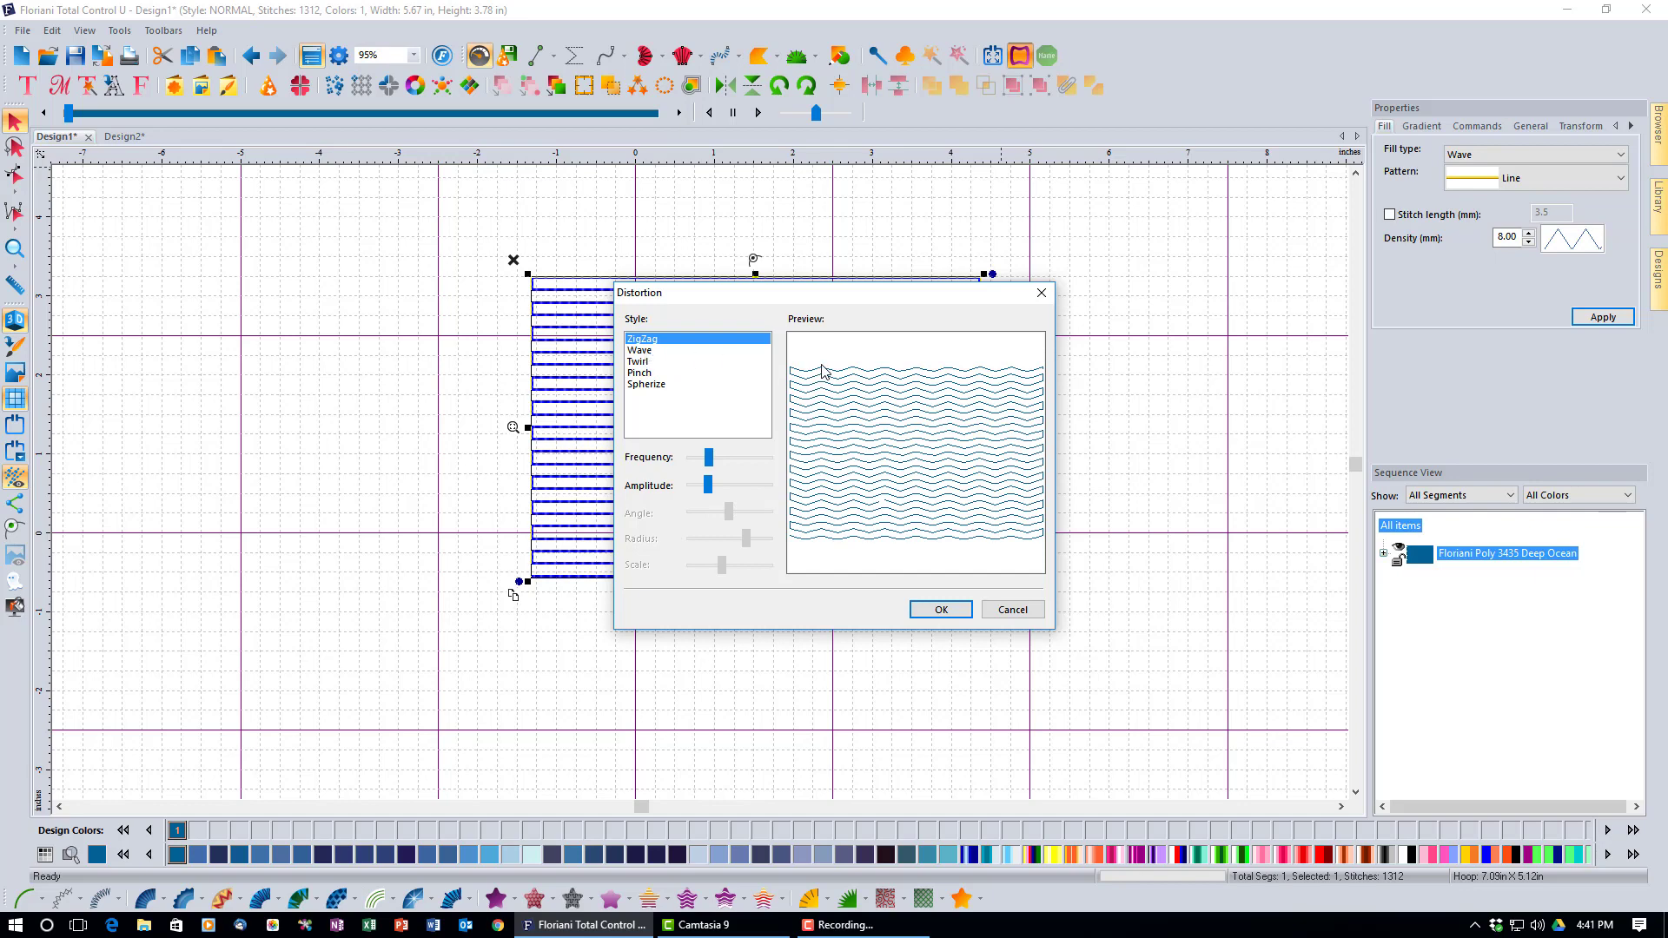
- Preview the Wave distortion on the rectangle, followed by Twirl with a larger angle
{"action": "left_click", "coordinate": [645, 350]}
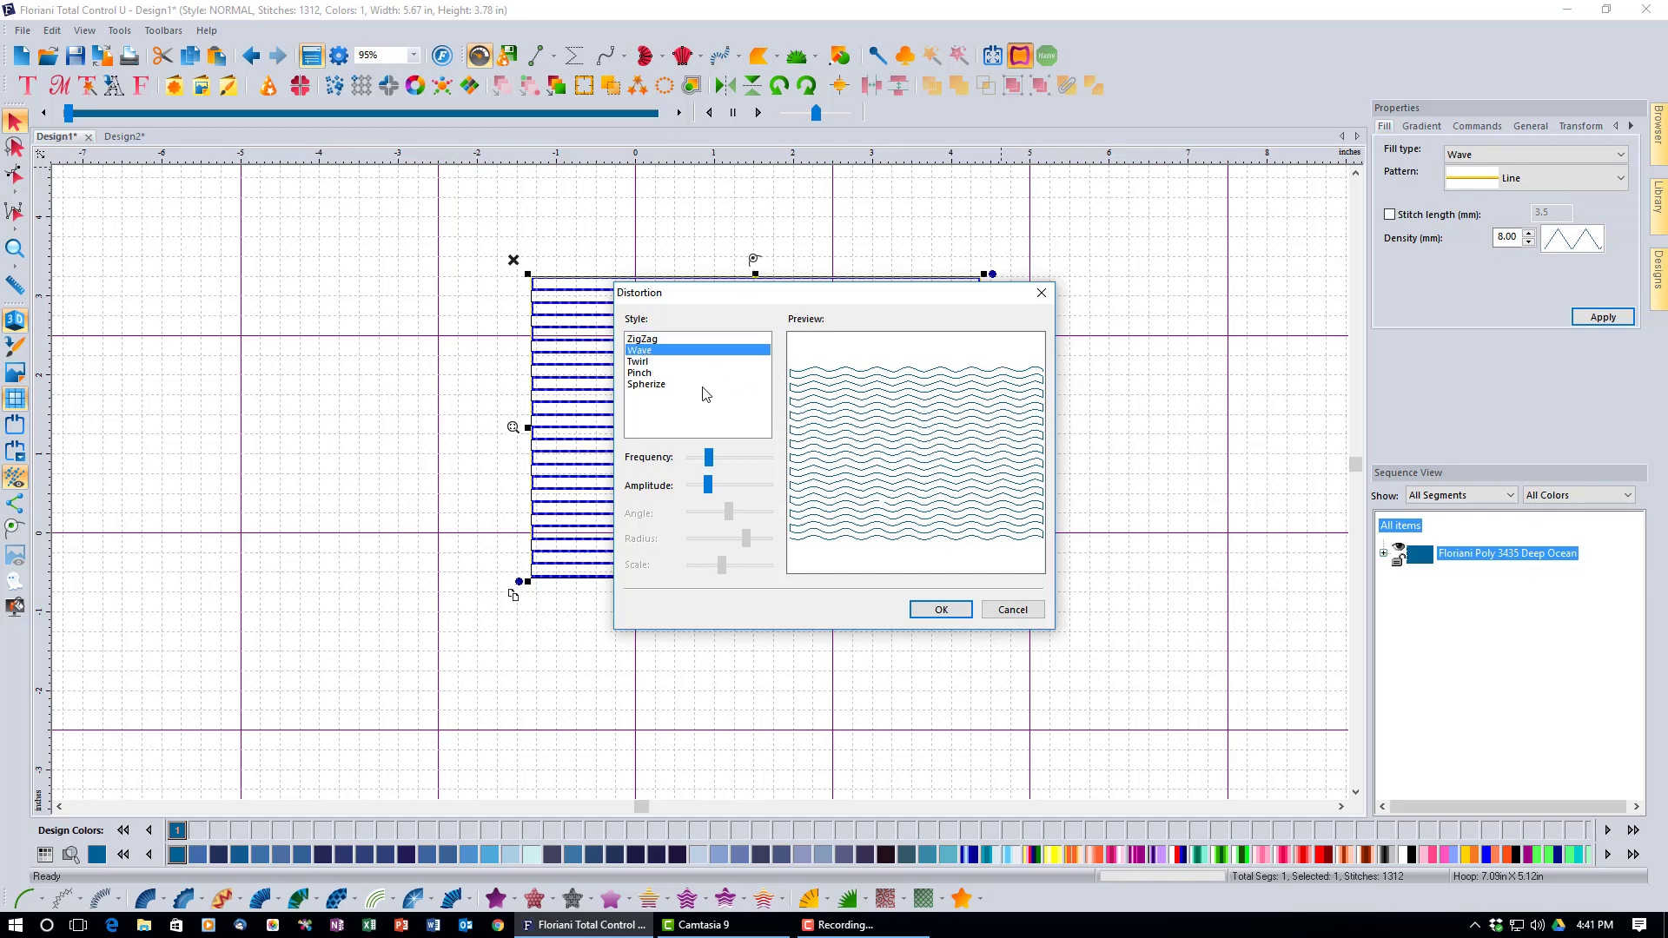
{"action": "left_click", "coordinate": [648, 363]}
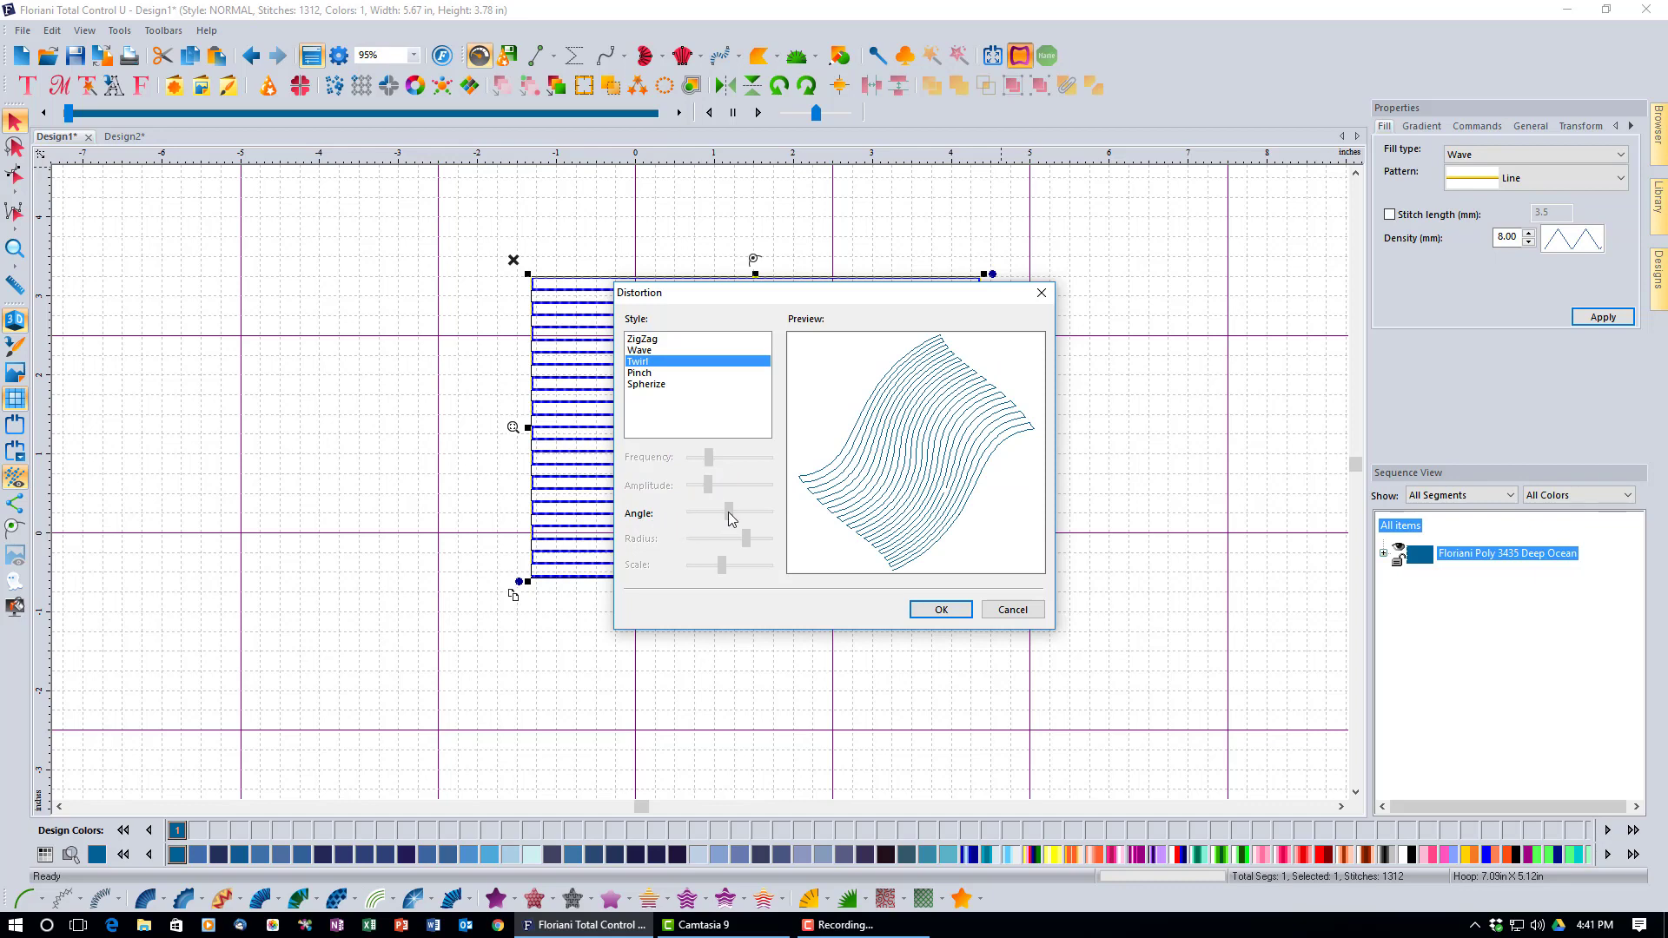
{"action": "left_click_drag", "start_coordinate": [718, 513], "coordinate": [763, 512]}
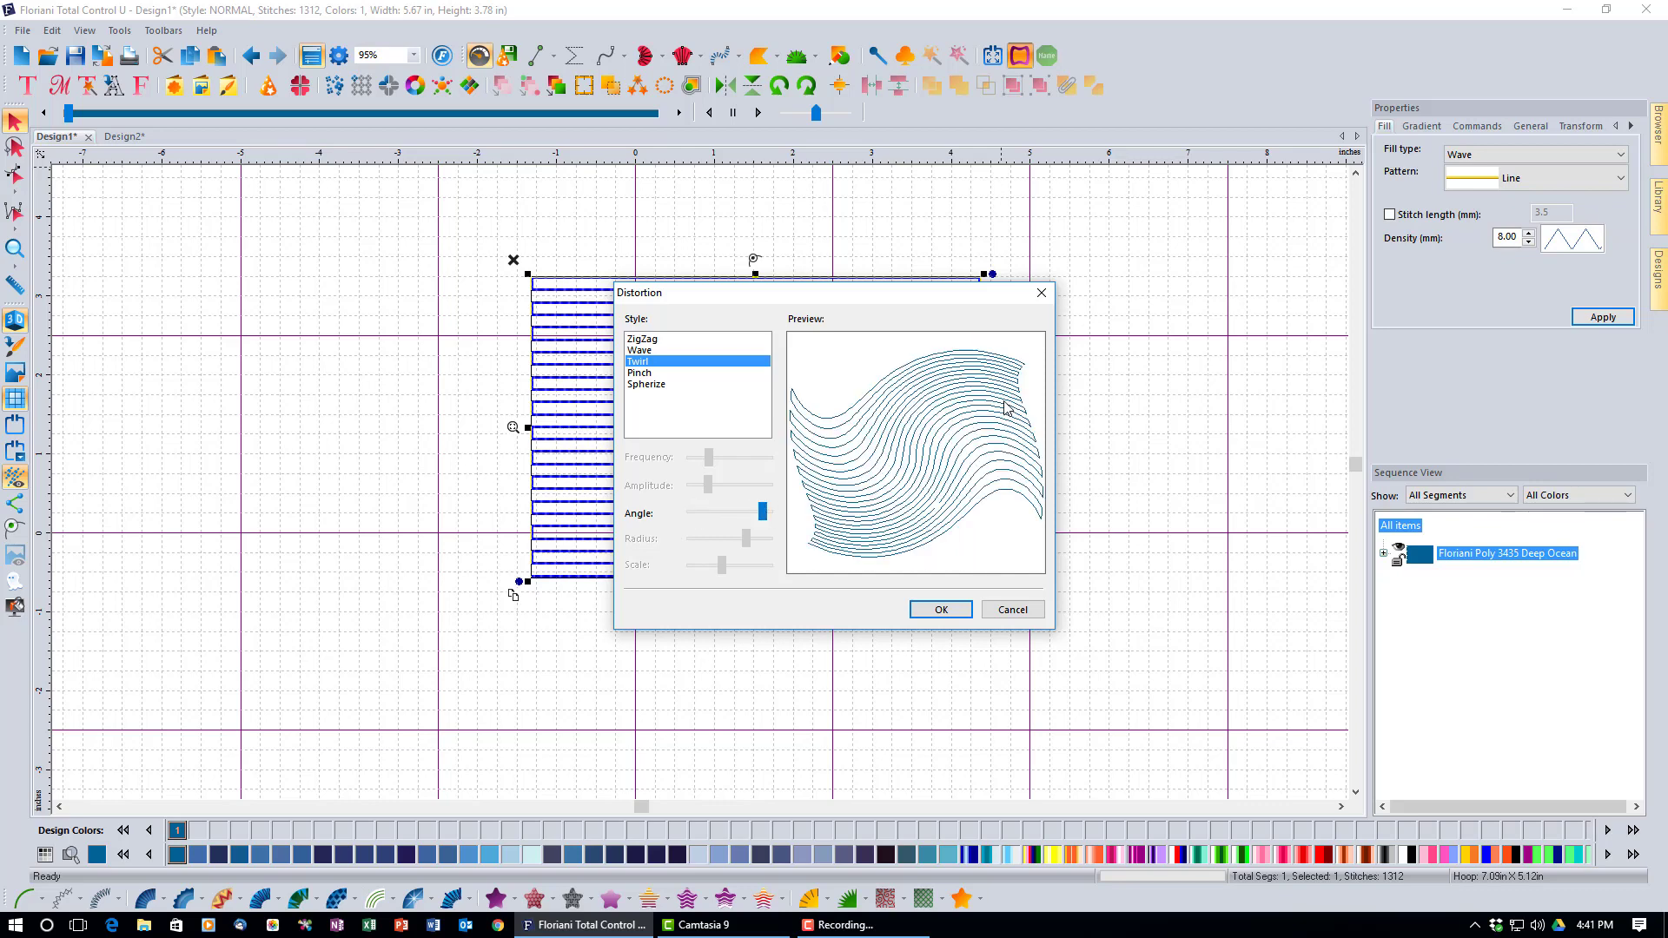
- Preview the Pinch distortion on the rectangle with a smaller radius and a larger scale
{"action": "left_click", "coordinate": [648, 374]}
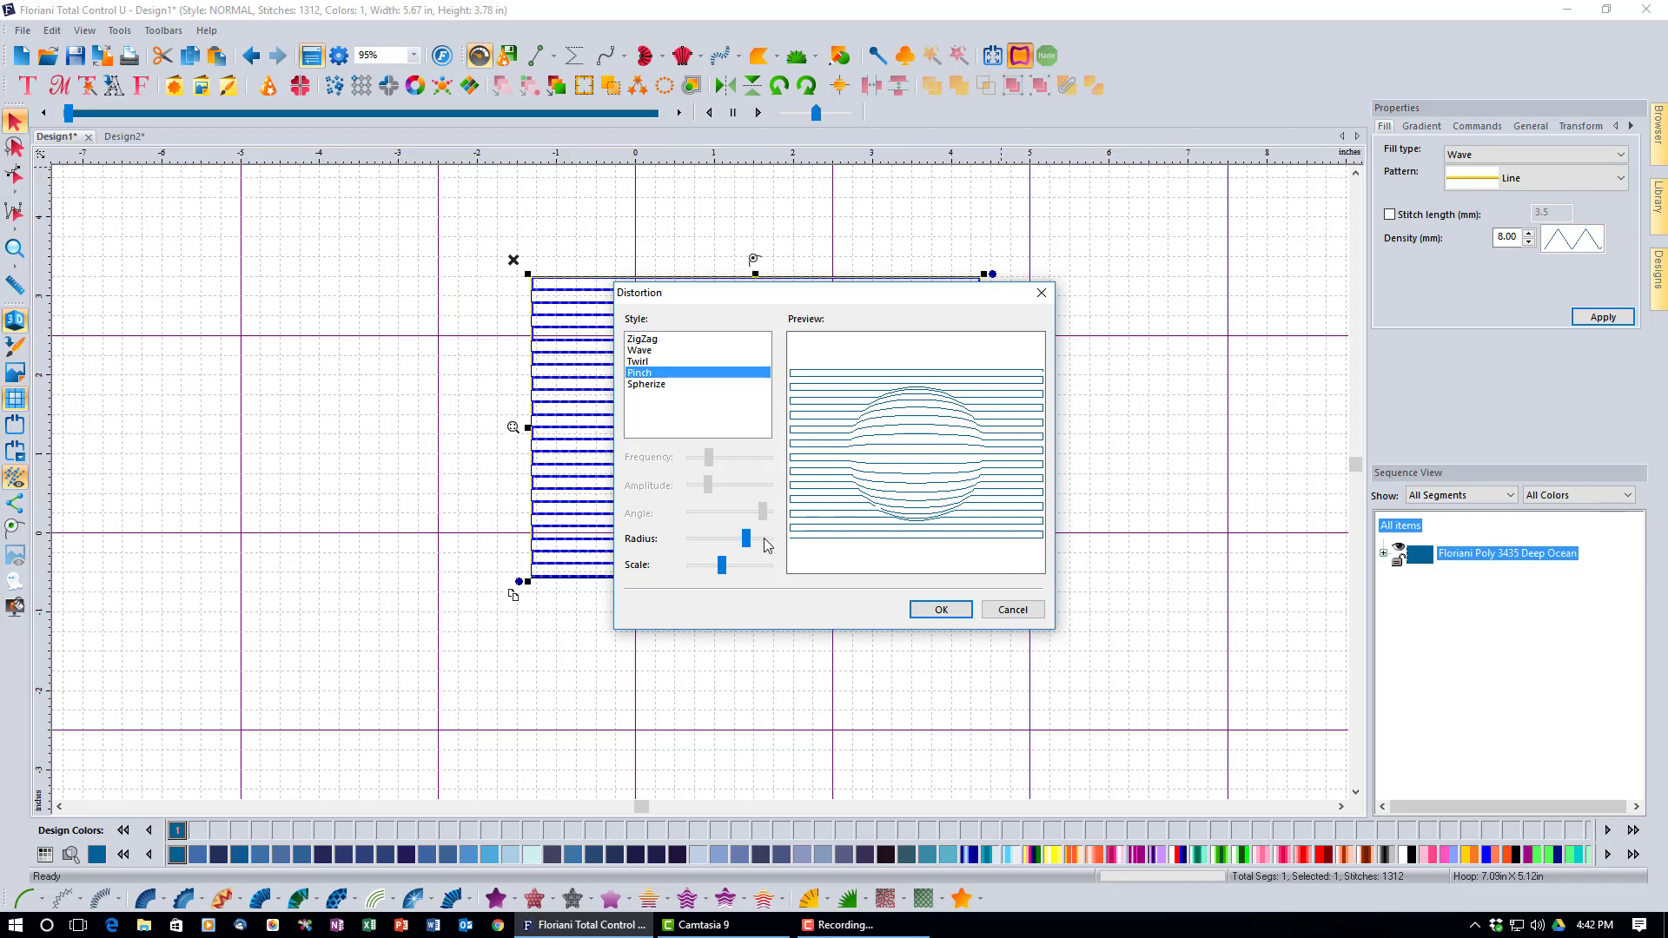
{"action": "mouse_move", "coordinate": [752, 550]}
{"action": "left_mouse_down"}
{"action": "mouse_move", "coordinate": [769, 548]}
{"action": "mouse_move", "coordinate": [695, 552]}
{"action": "mouse_move", "coordinate": [760, 566]}
{"action": "left_mouse_up"}
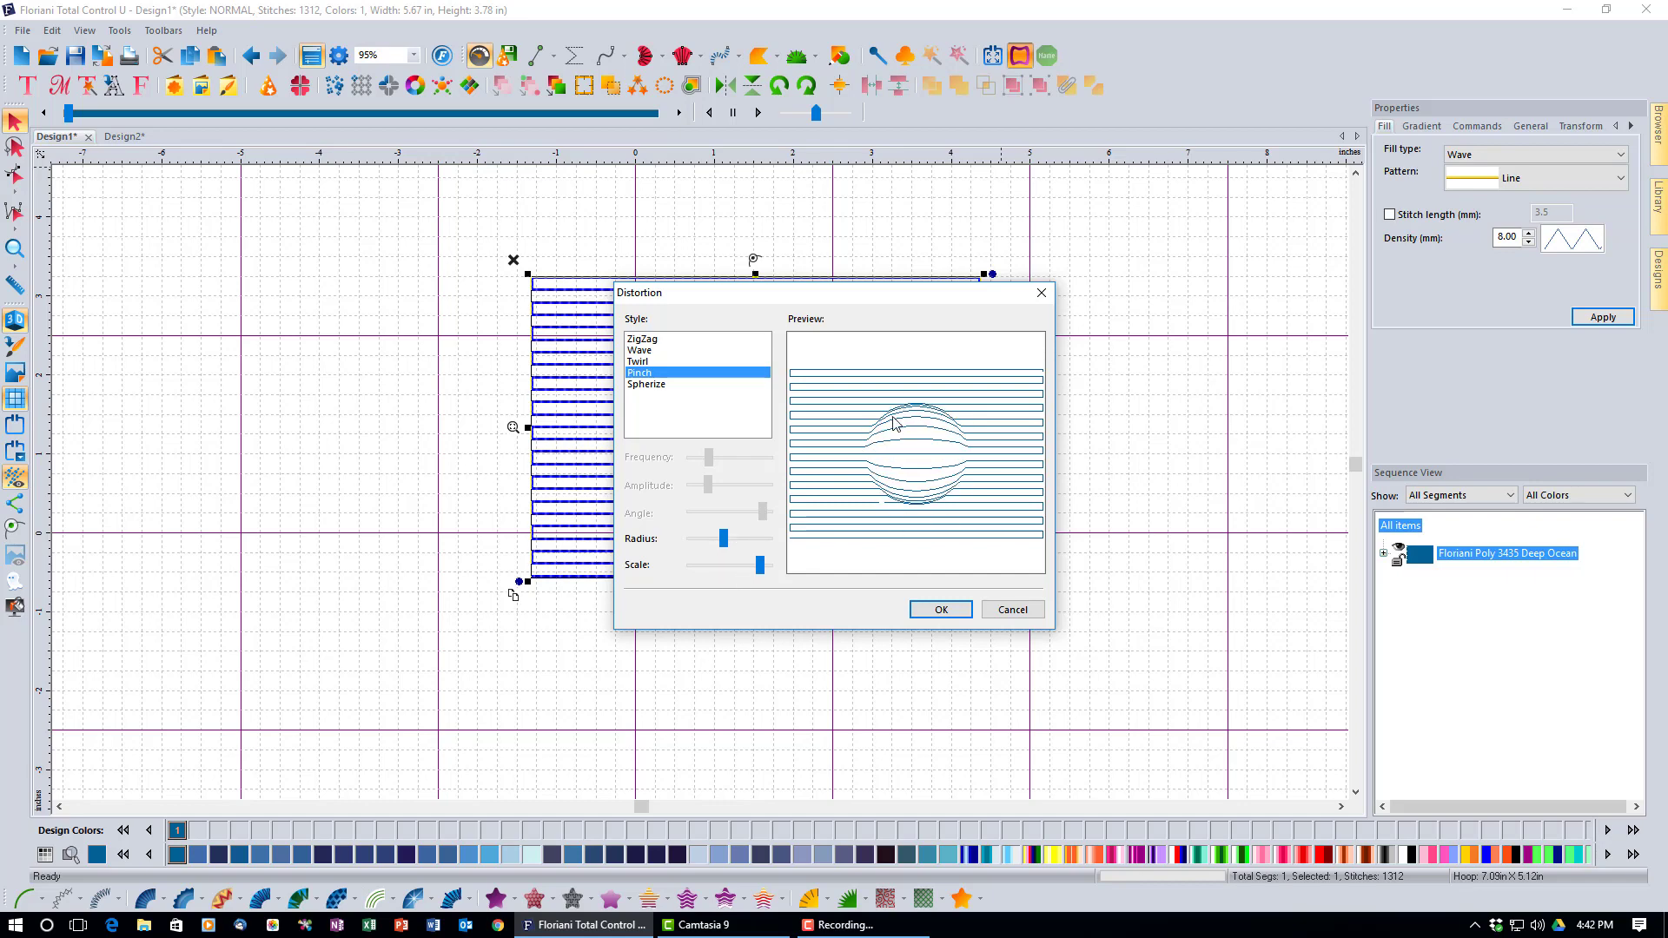
{"action": "mouse_move", "coordinate": [759, 565]}
{"action": "left_mouse_down"}
{"action": "mouse_move", "coordinate": [711, 568]}
{"action": "mouse_move", "coordinate": [760, 567]}
{"action": "left_mouse_up"}
- Compare the Spherize distortion with Pinch on the rectangle, and leave the Distortion settings without applying any
{"action": "left_click", "coordinate": [665, 387]}
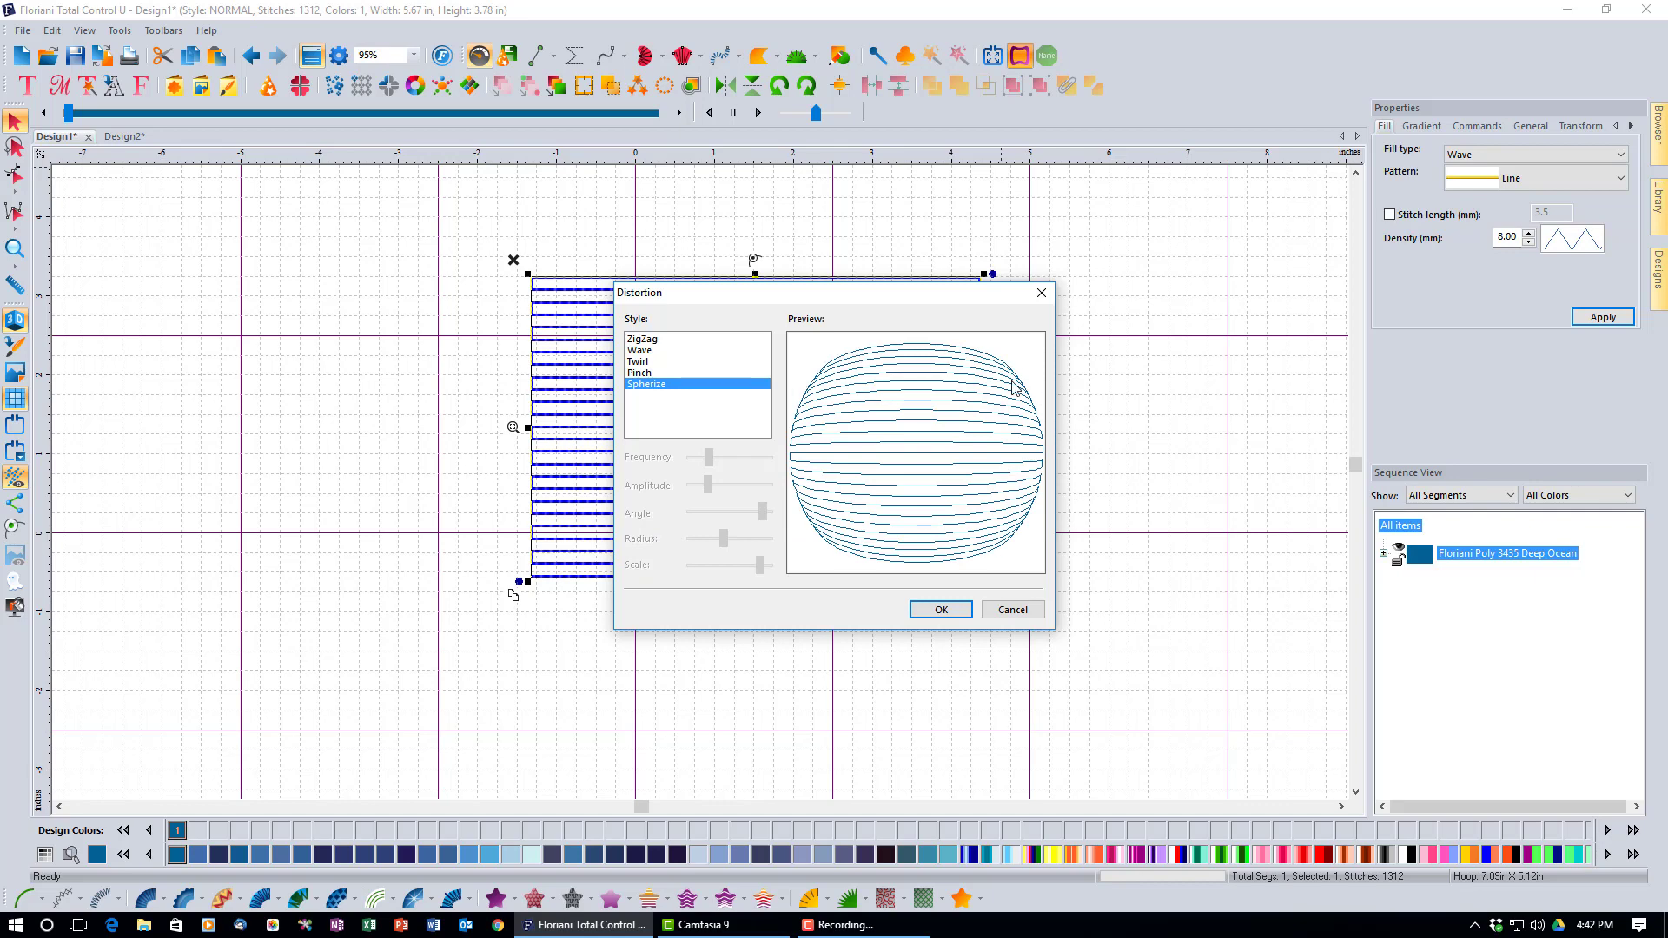
{"action": "left_click", "coordinate": [647, 362]}
{"action": "left_click", "coordinate": [648, 373]}
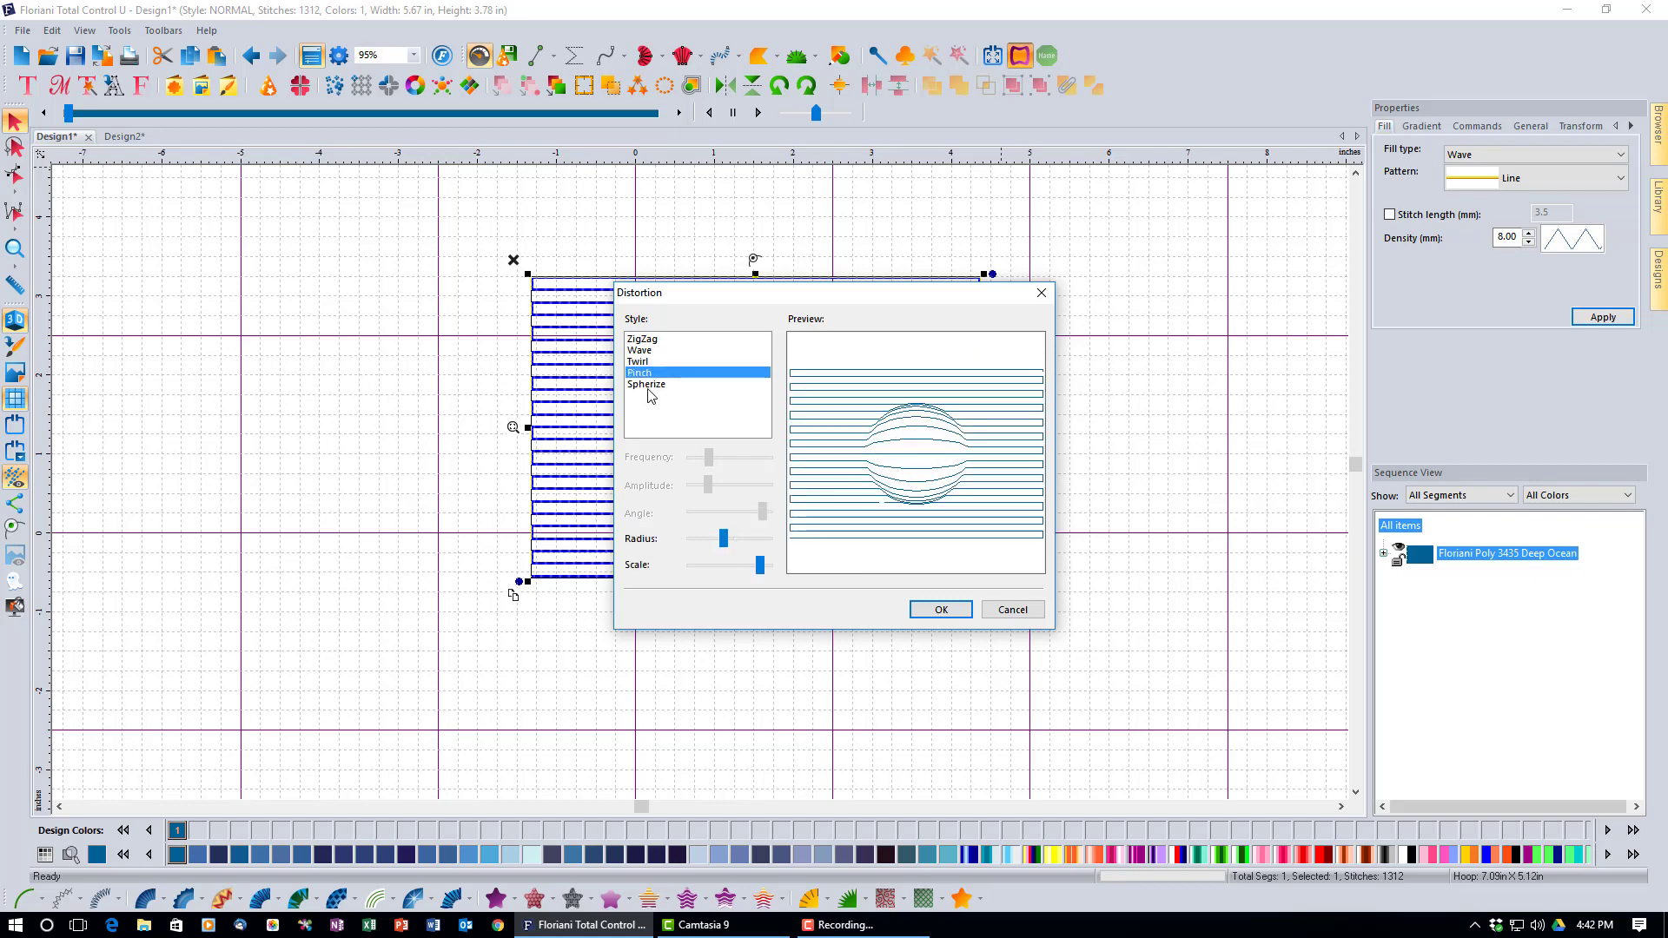
{"action": "left_click", "coordinate": [650, 385]}
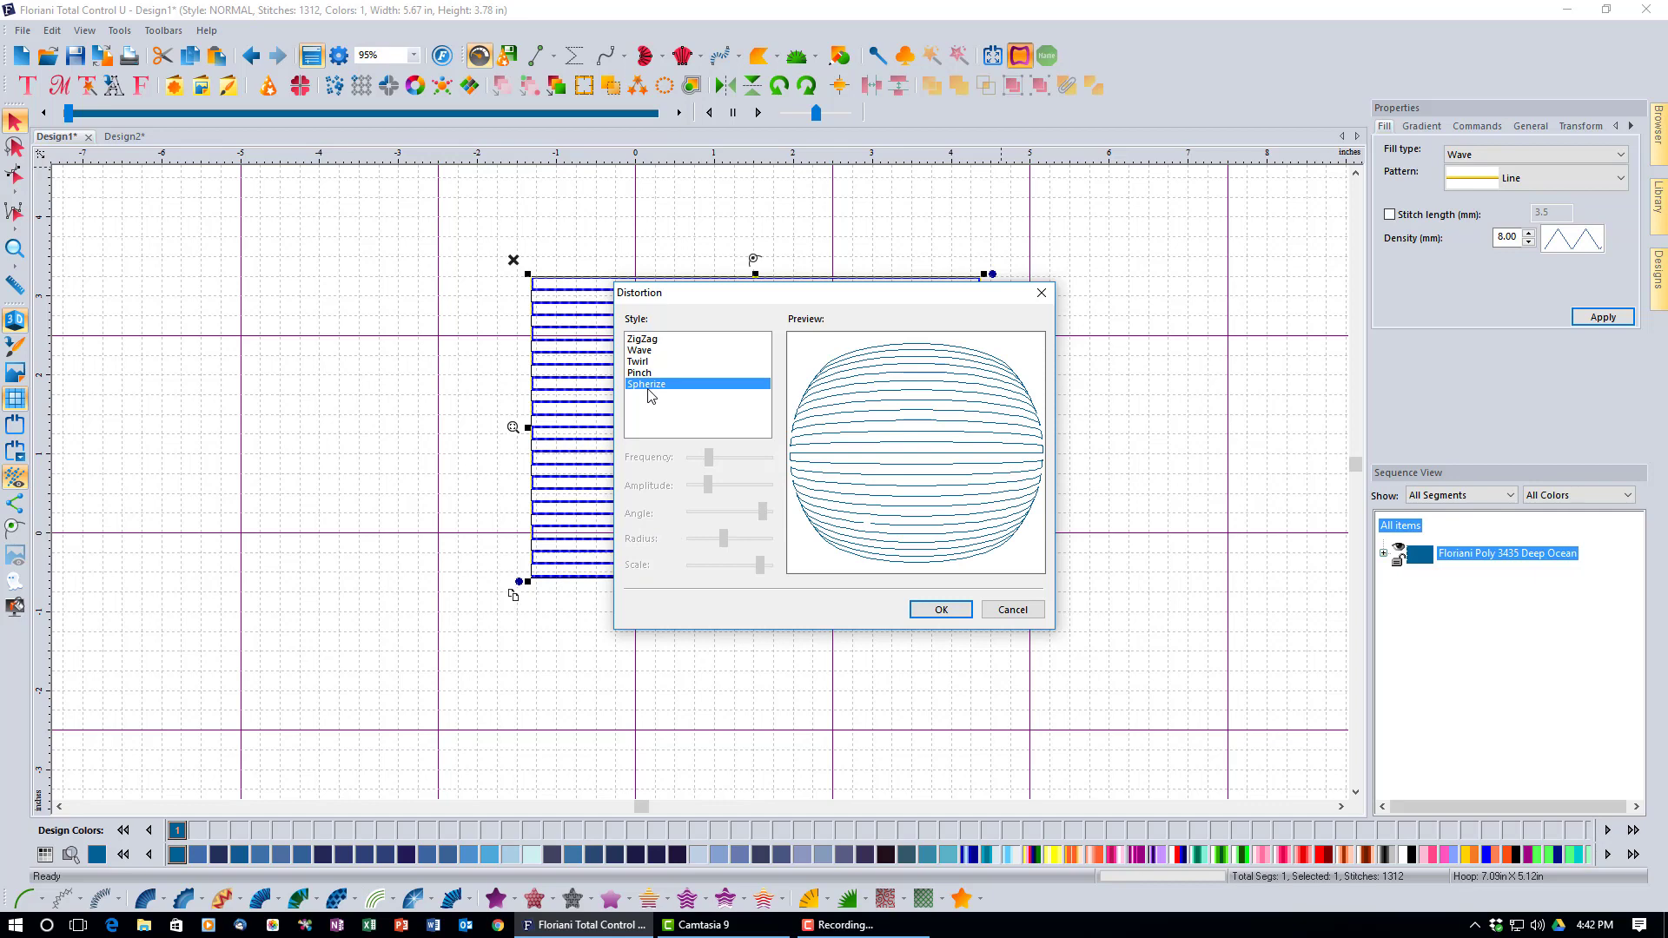
{"action": "left_click", "coordinate": [1013, 611]}
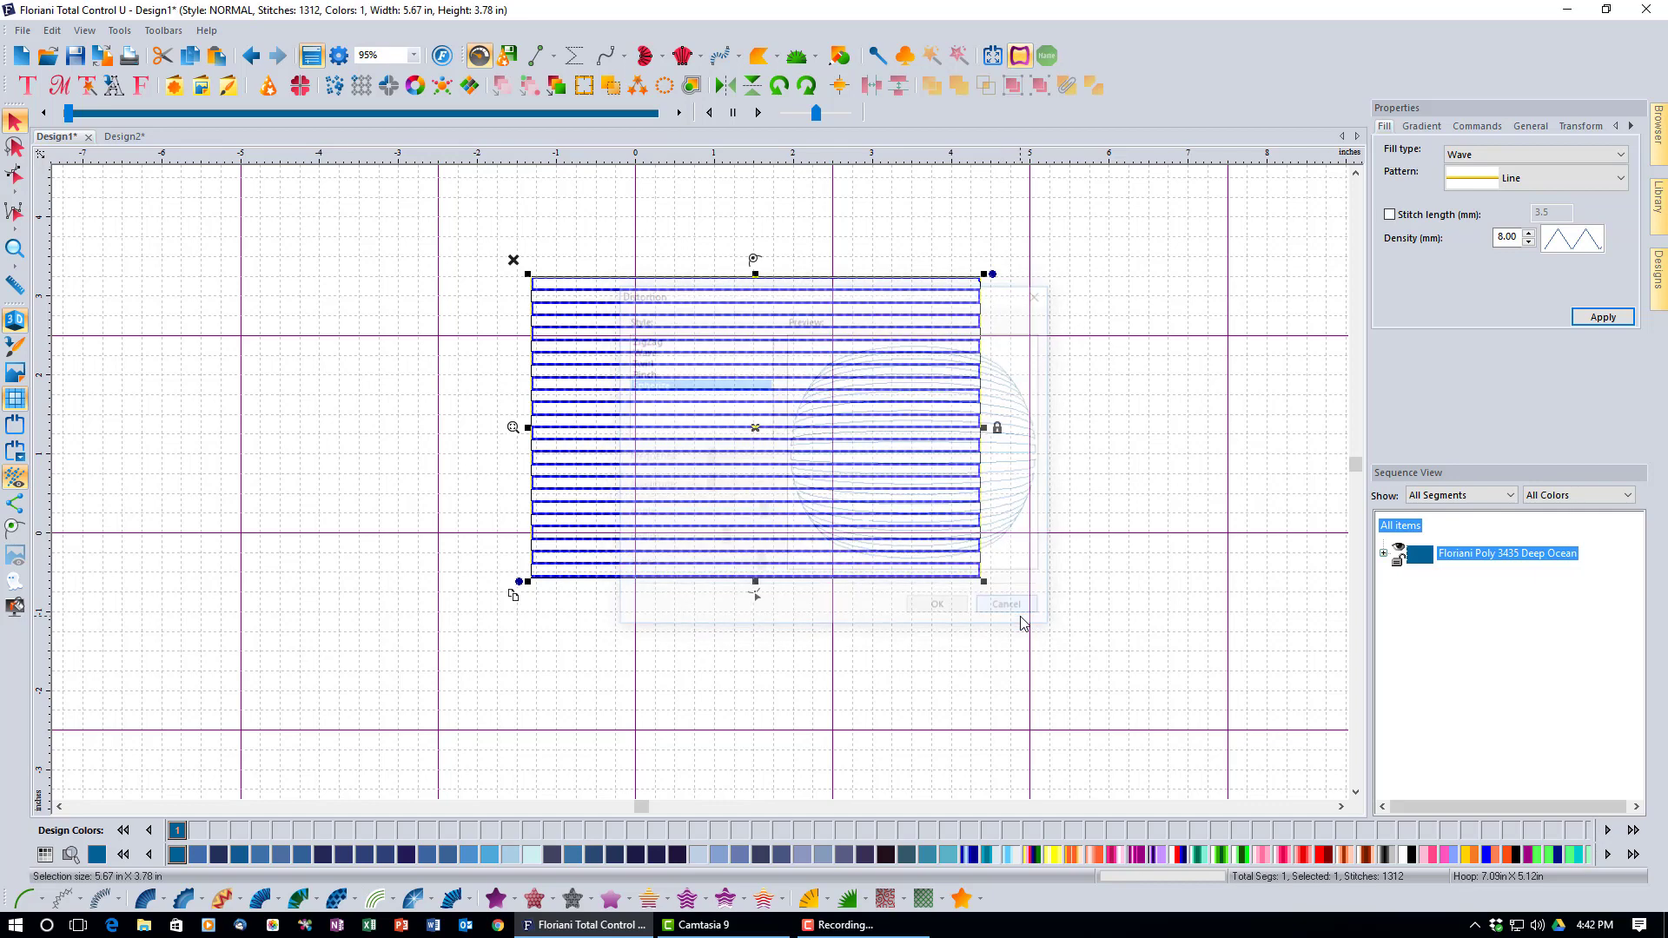
- In Design2, preview the ZigZag, Wave and Twirl distortions on the circle's motif fill, using a larger Twirl angle
{"action": "left_click", "coordinate": [130, 139]}
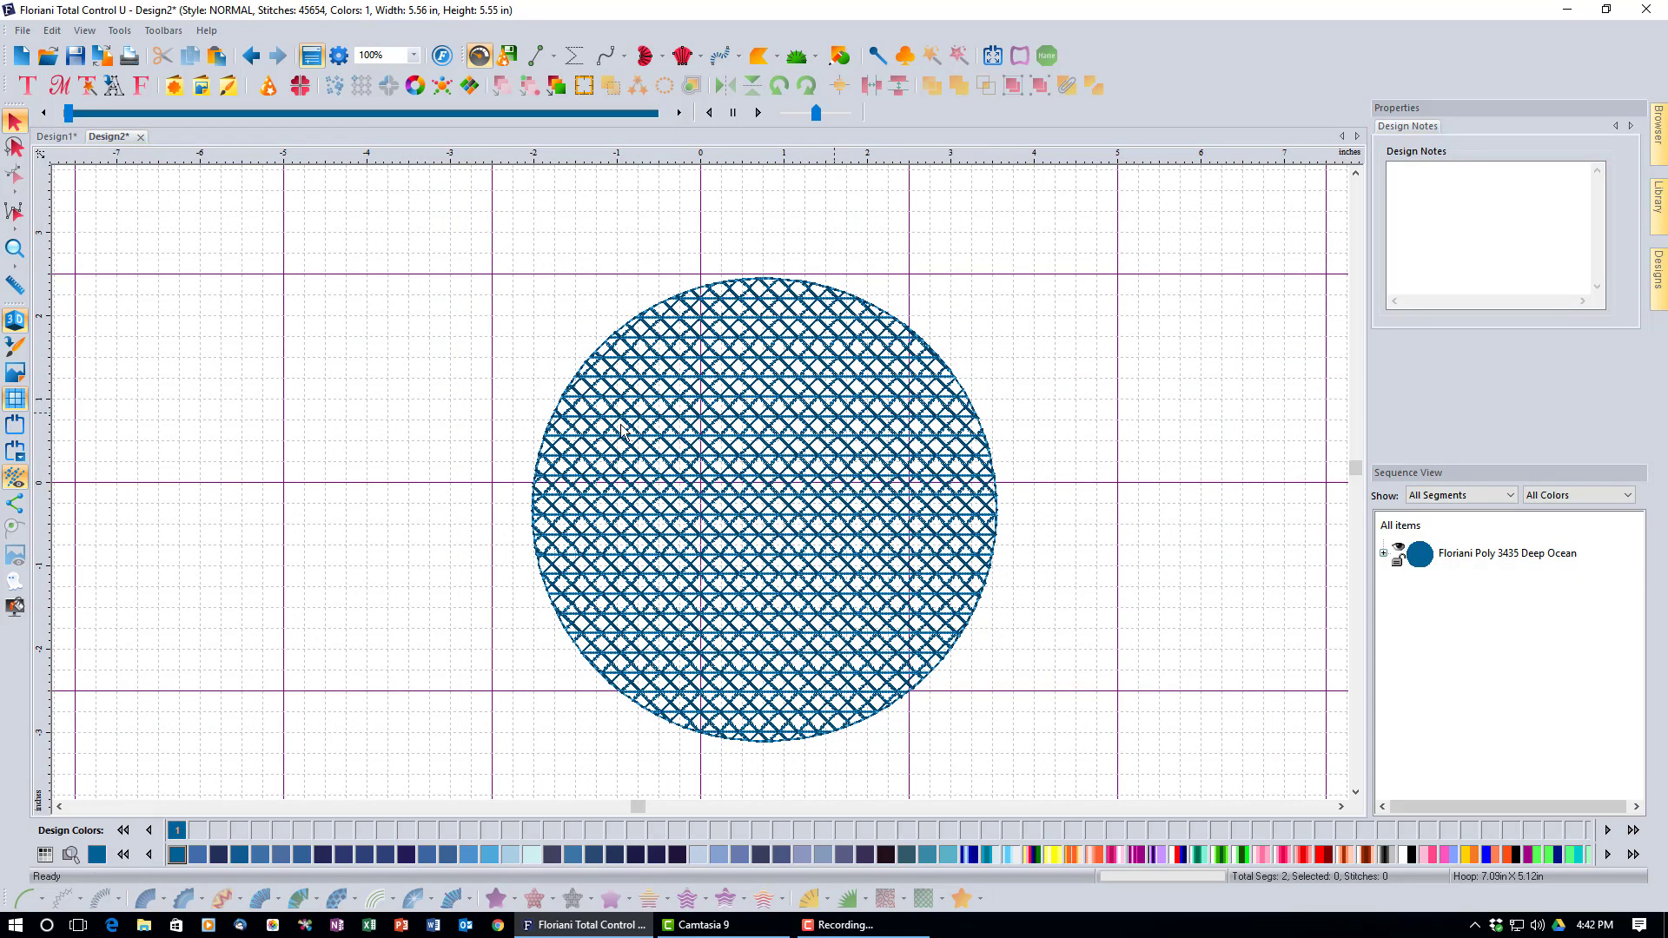
{"action": "left_click", "coordinate": [778, 598]}
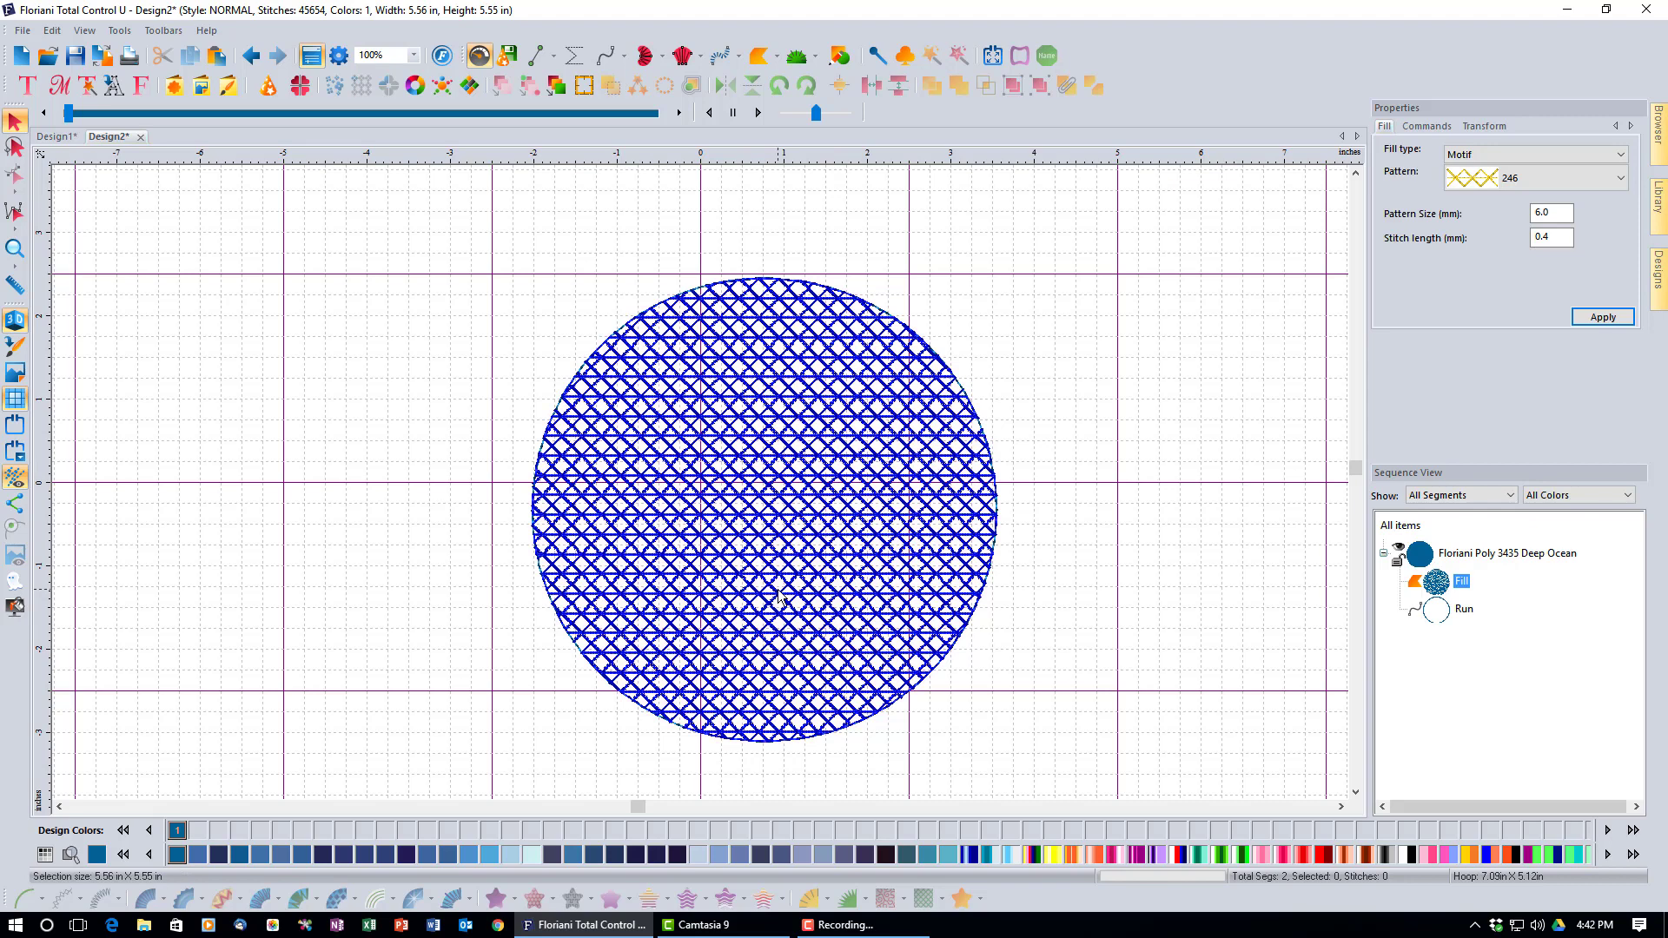
{"action": "left_click", "coordinate": [1020, 55]}
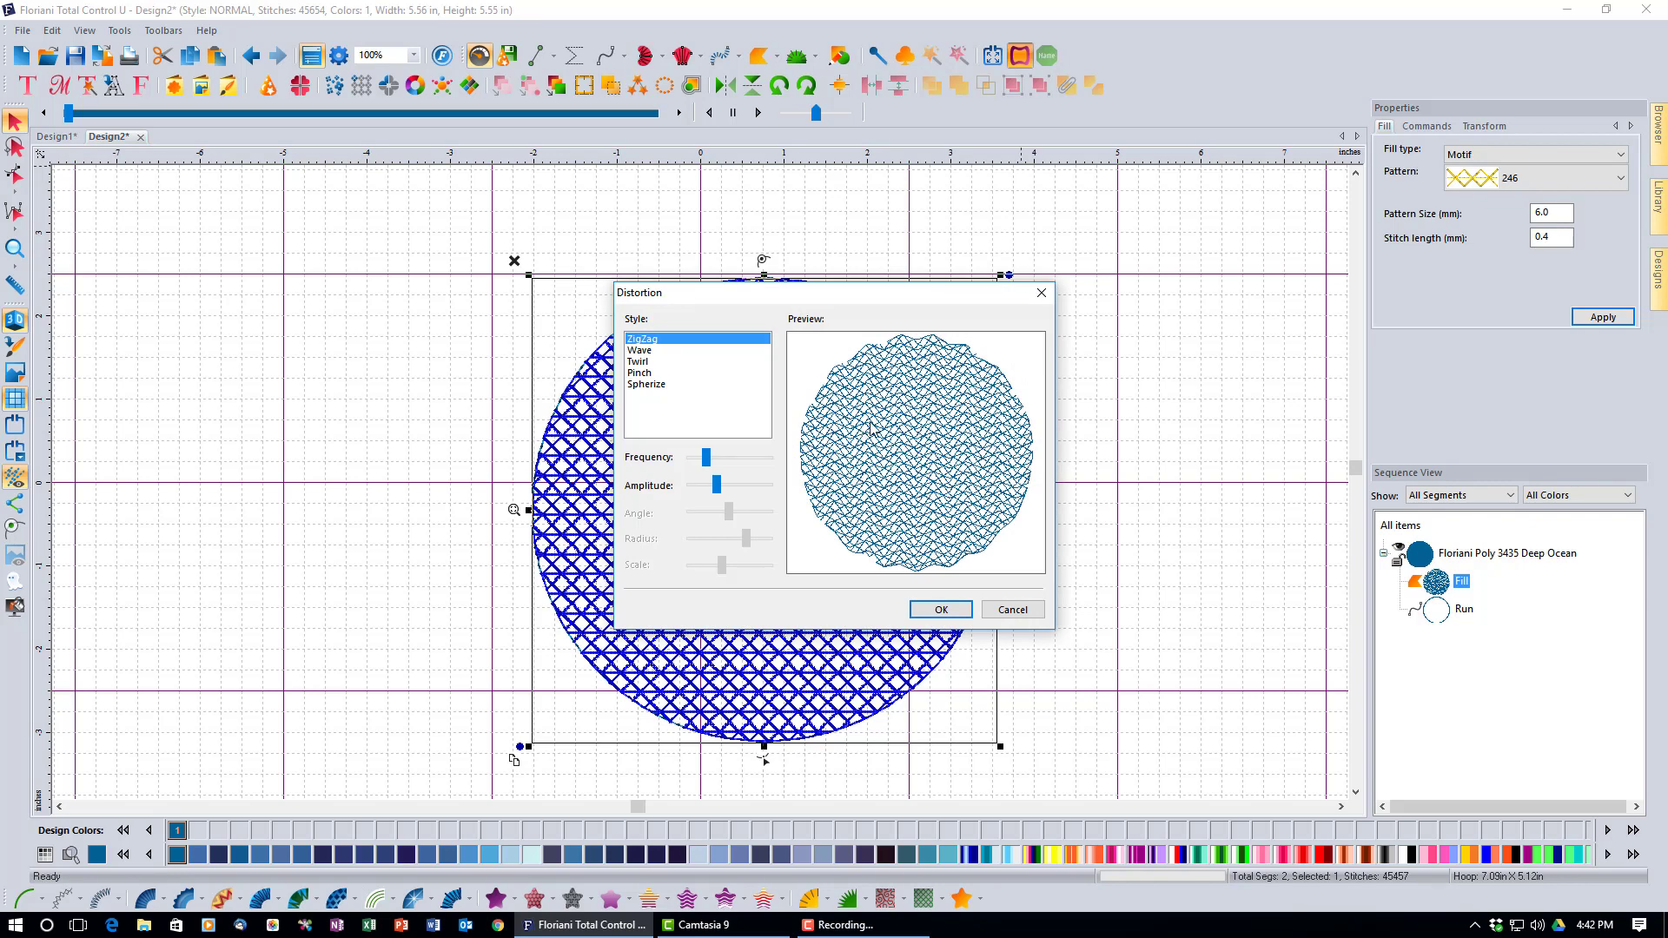
{"action": "left_click", "coordinate": [652, 352]}
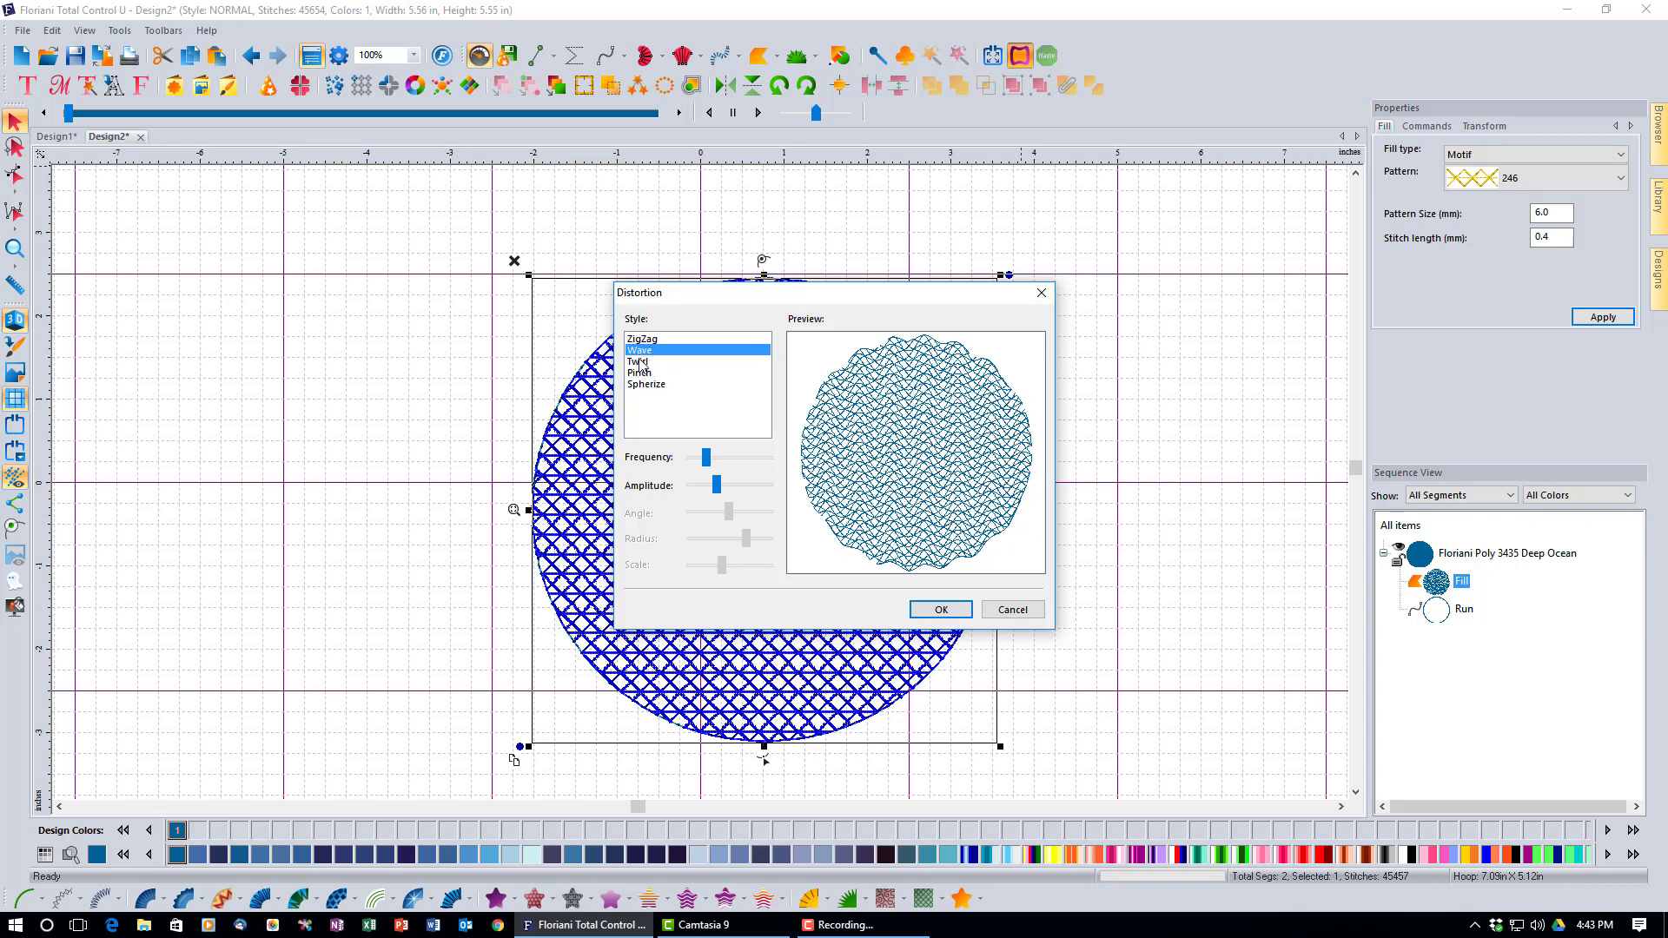
{"action": "left_click", "coordinate": [640, 361]}
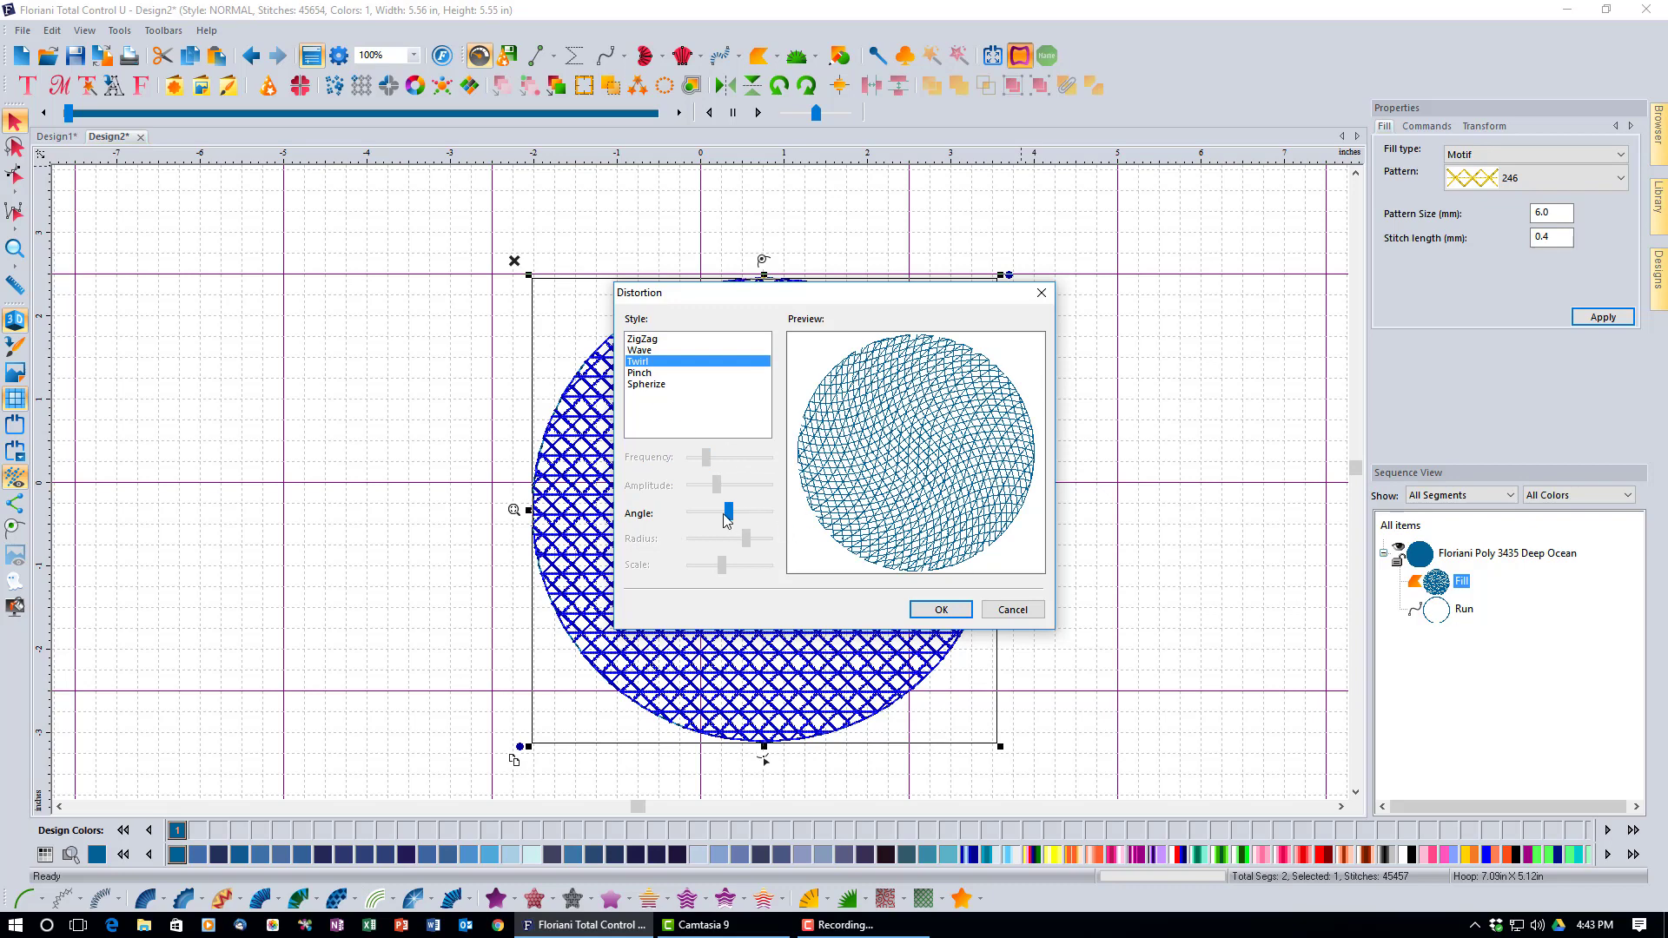
{"action": "left_click_drag", "start_coordinate": [728, 515], "coordinate": [753, 514]}
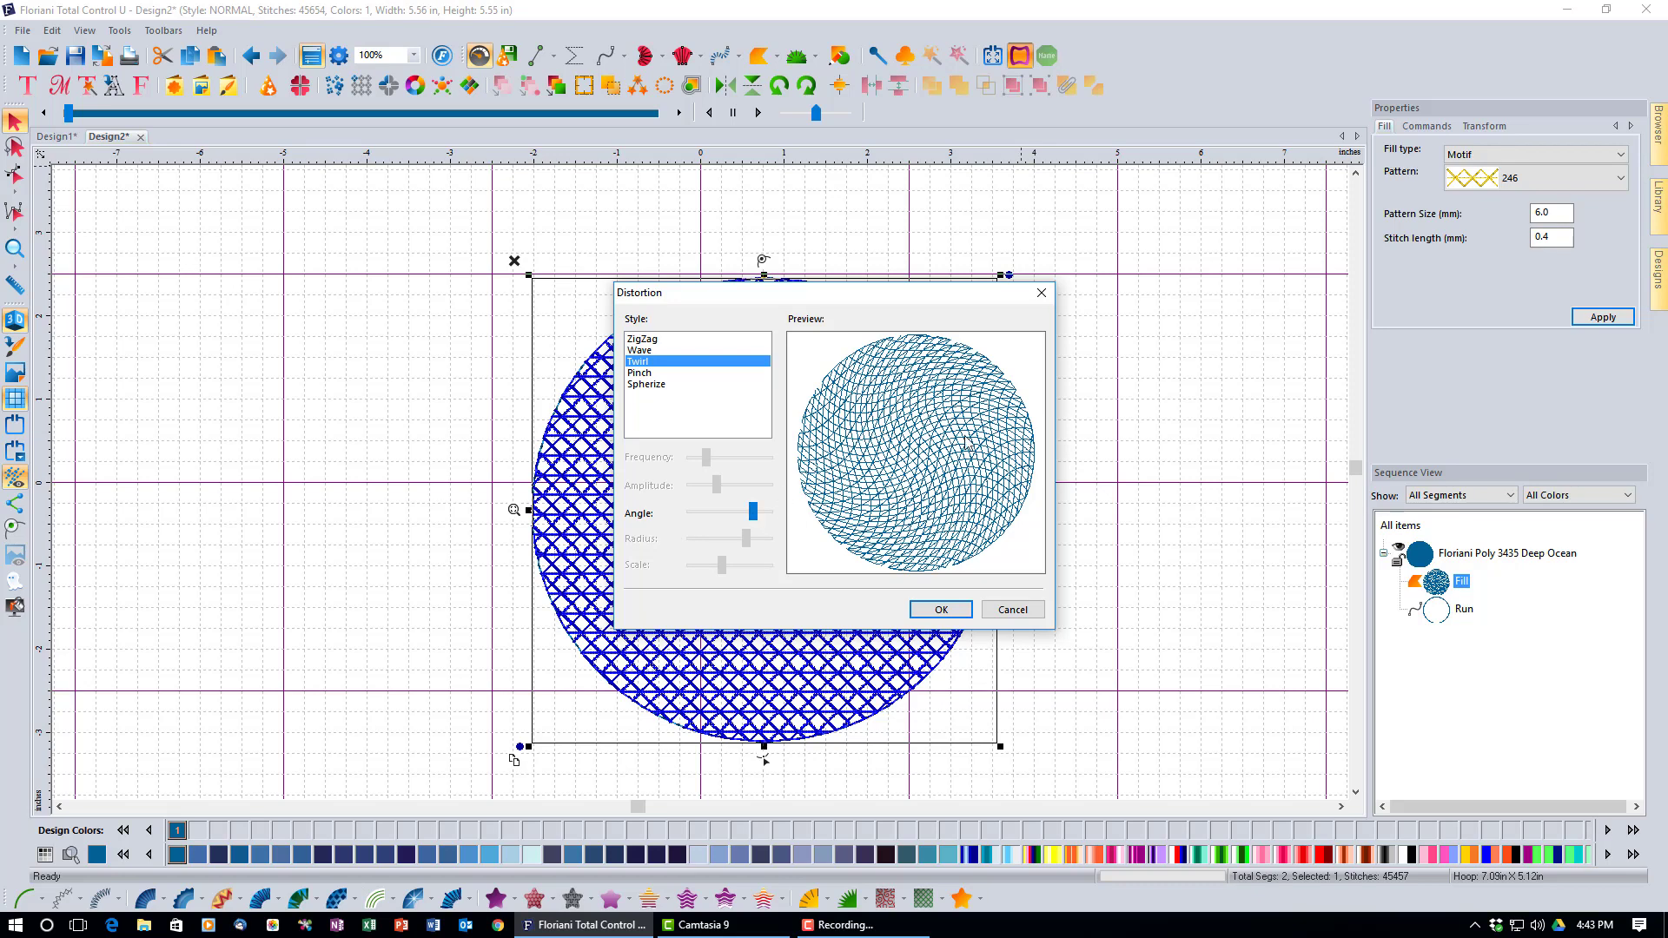
- Preview Pinch with a smaller radius and larger scale on the circle's motif fill, followed by Spherize
{"action": "left_click", "coordinate": [640, 374]}
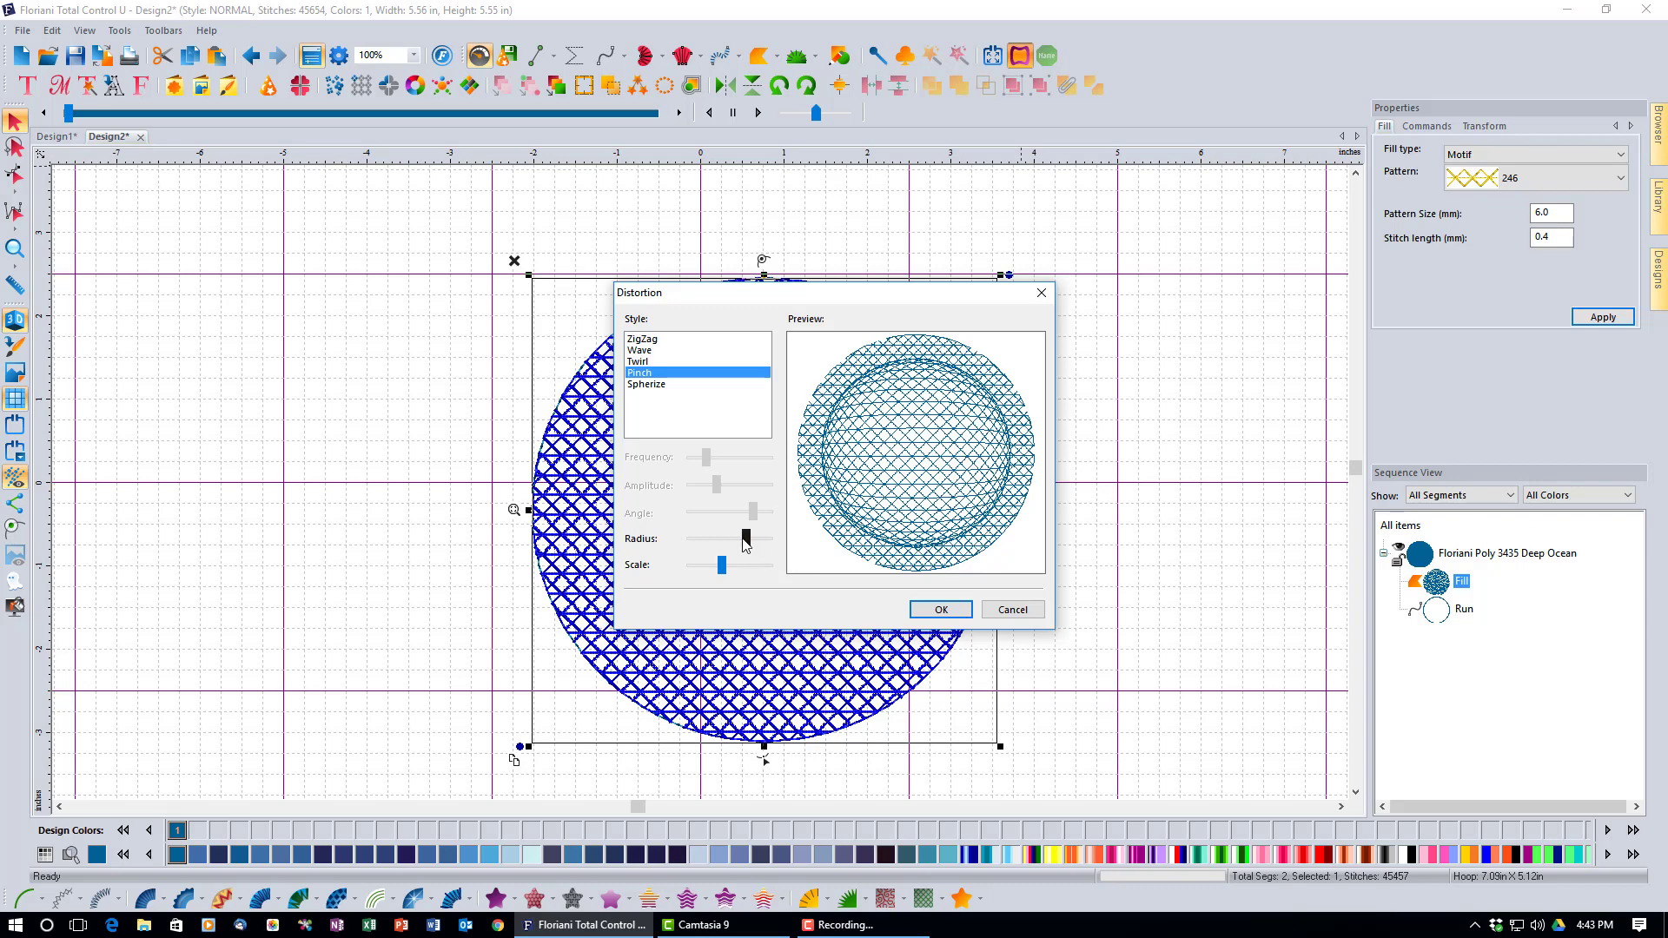
{"action": "left_click_drag", "start_coordinate": [726, 540], "coordinate": [744, 566]}
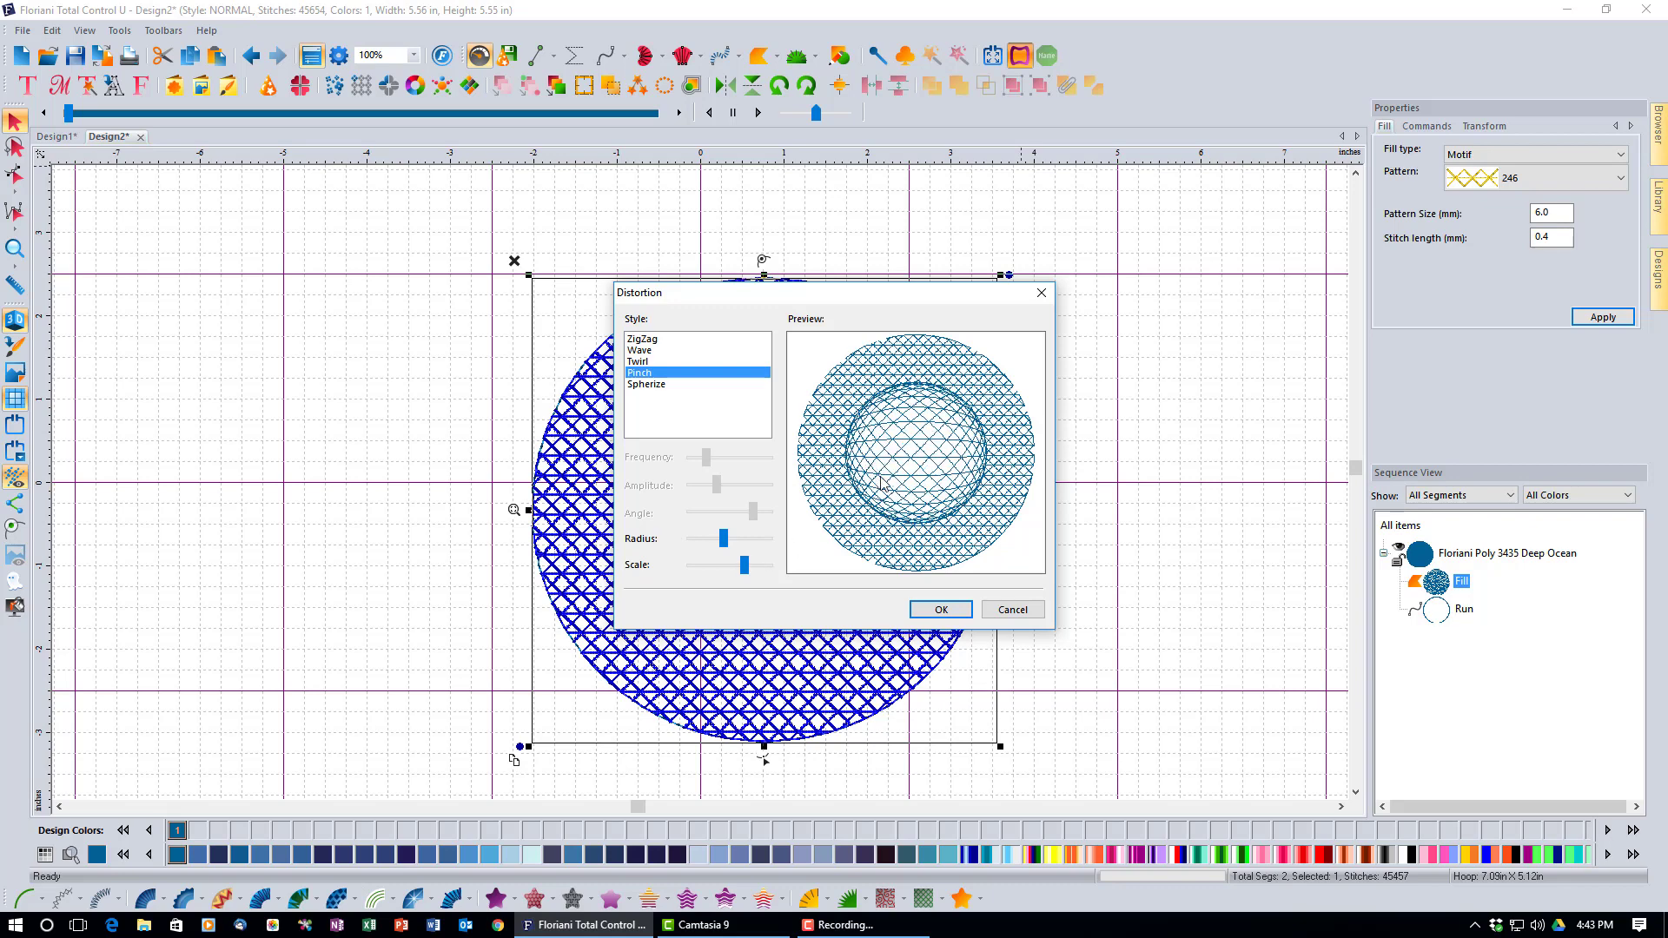
{"action": "left_click", "coordinate": [648, 387]}
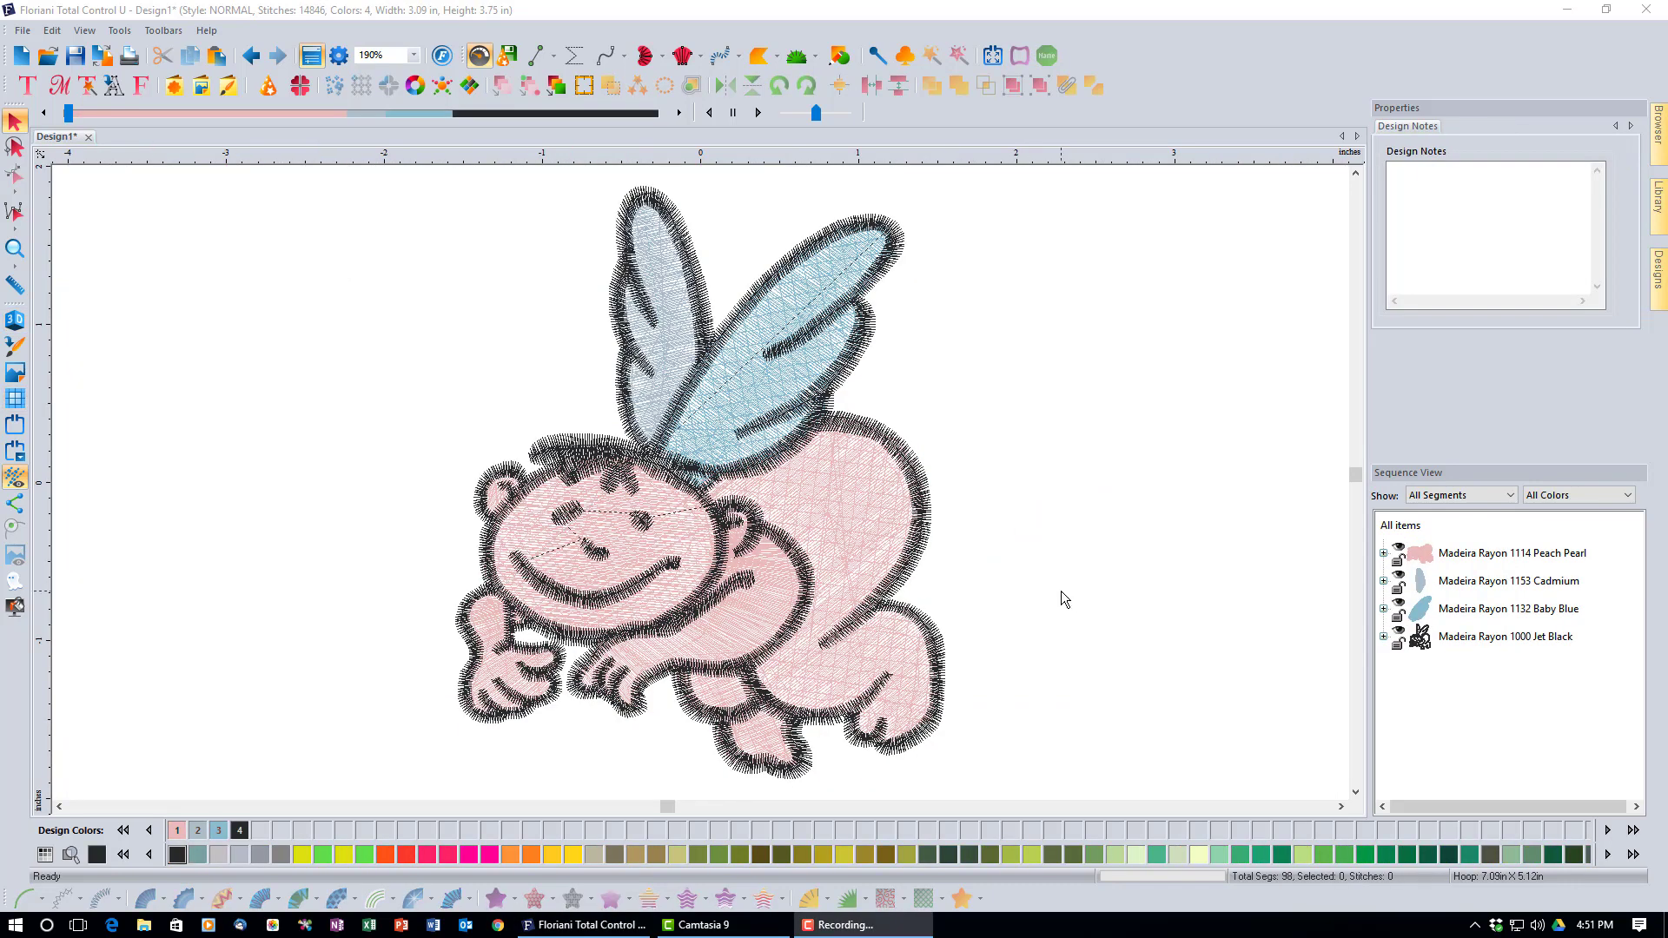
- Add a basting box around the winged baby design and set the Auto Baste preferences to no crosshairs and a larger distance past the edge
{"action": "left_click", "coordinate": [587, 91]}
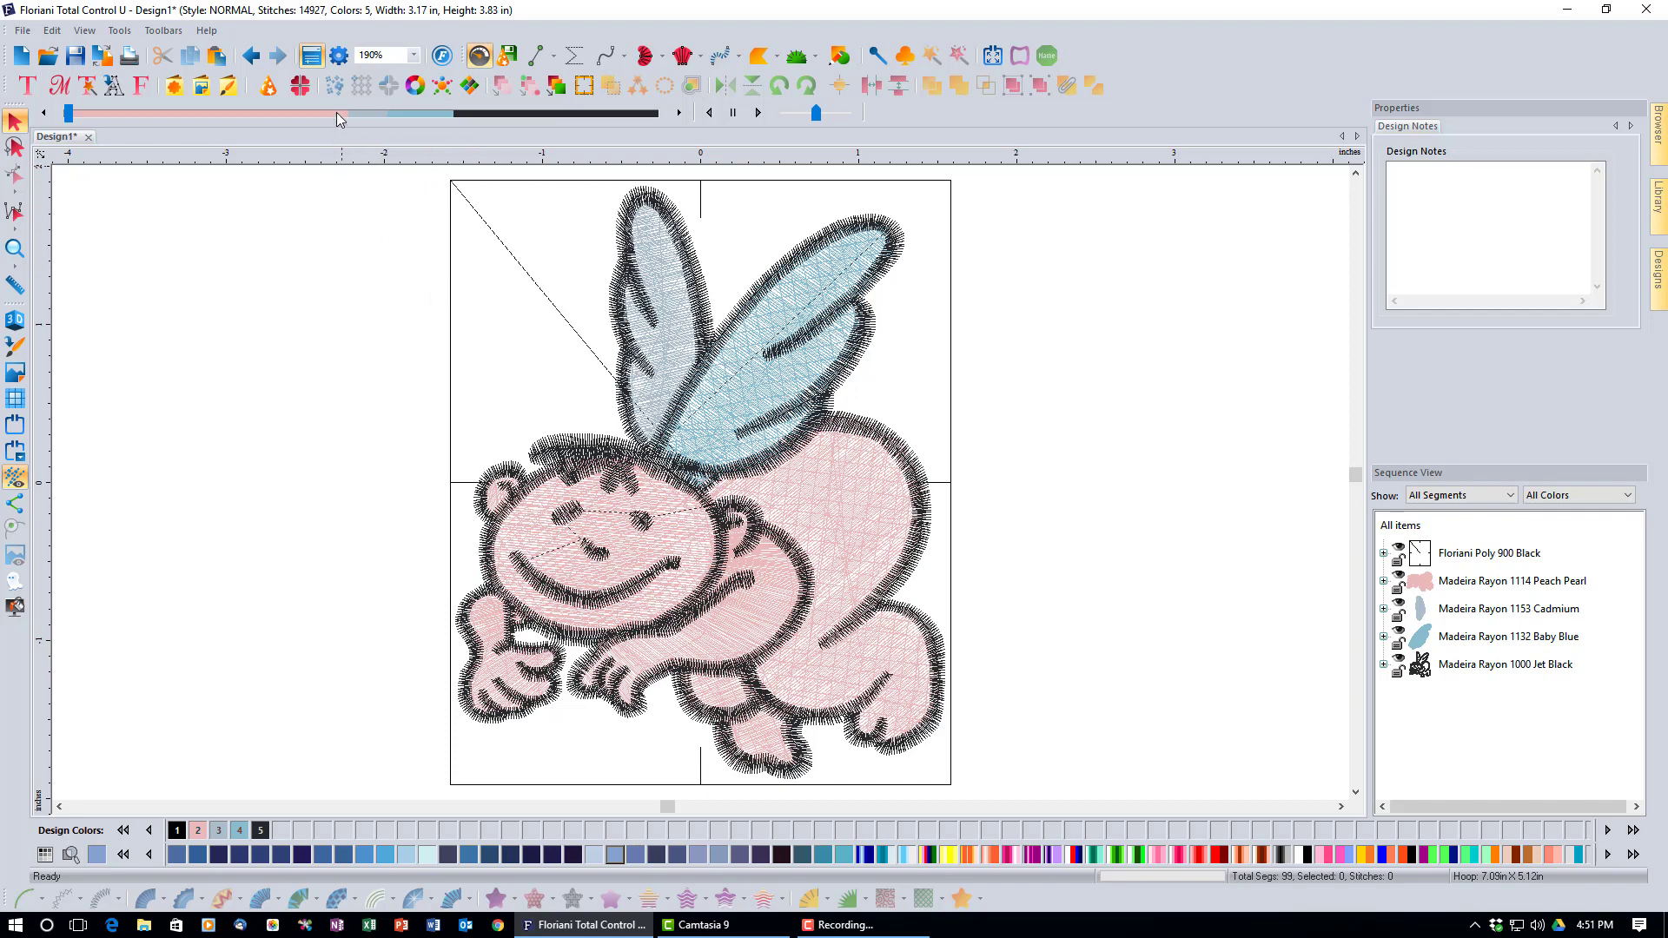
{"action": "left_click", "coordinate": [339, 58]}
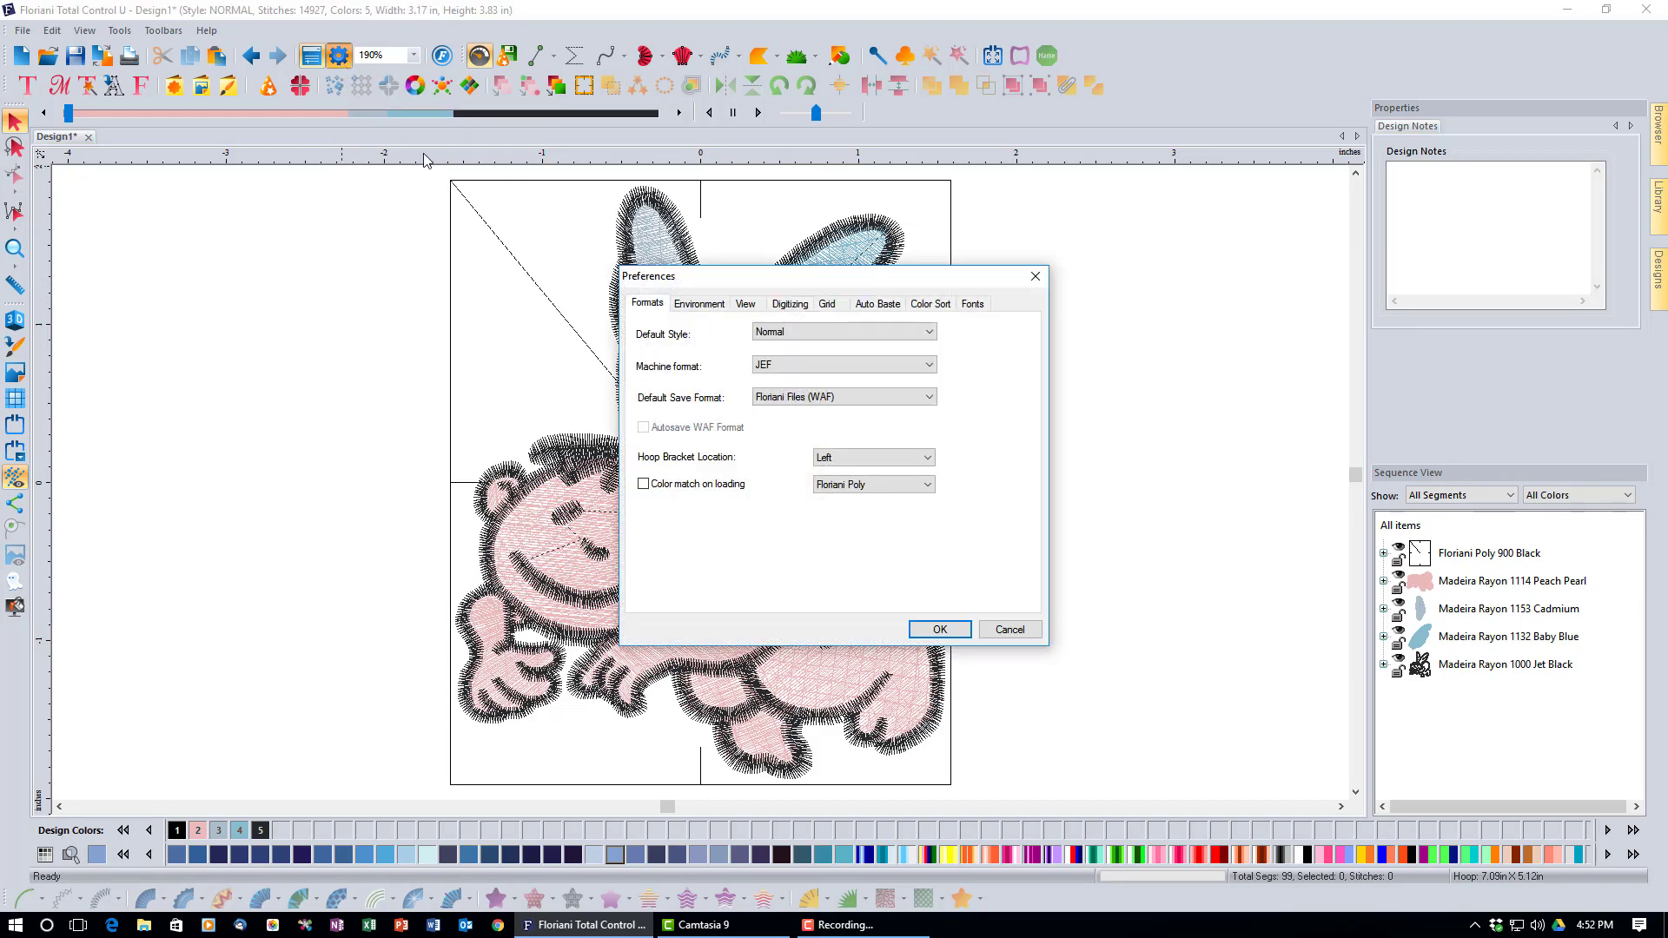
{"action": "left_click", "coordinate": [883, 313]}
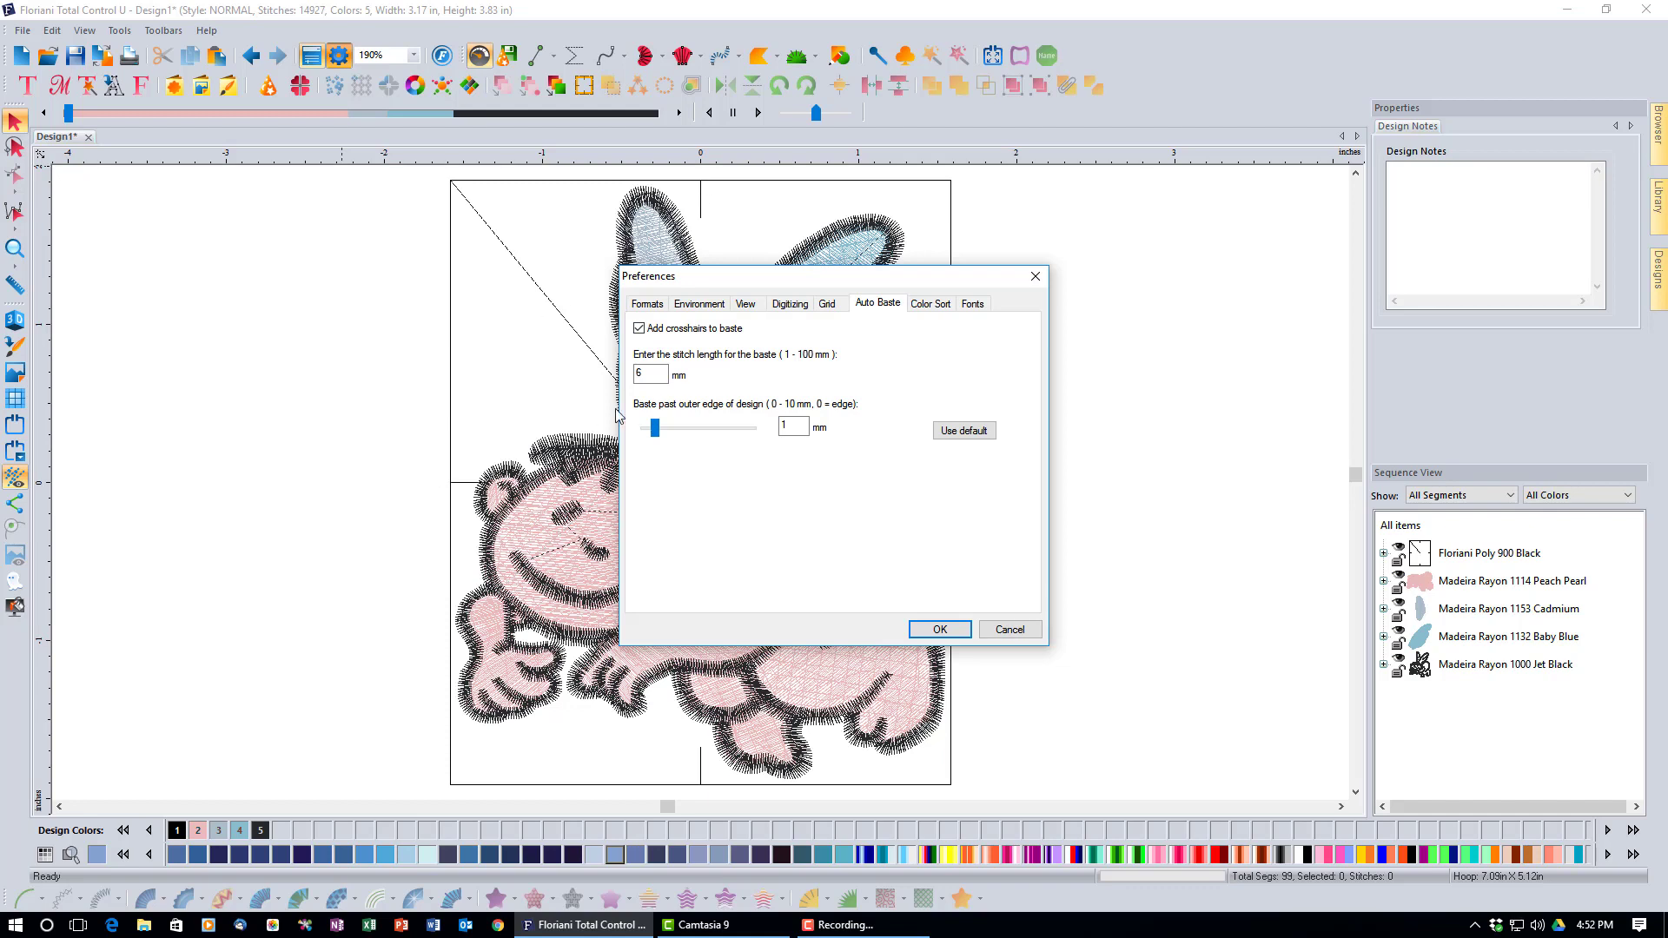
{"action": "left_click", "coordinate": [640, 328]}
{"action": "left_click_drag", "start_coordinate": [655, 429], "coordinate": [698, 431]}
{"action": "left_click", "coordinate": [943, 627]}
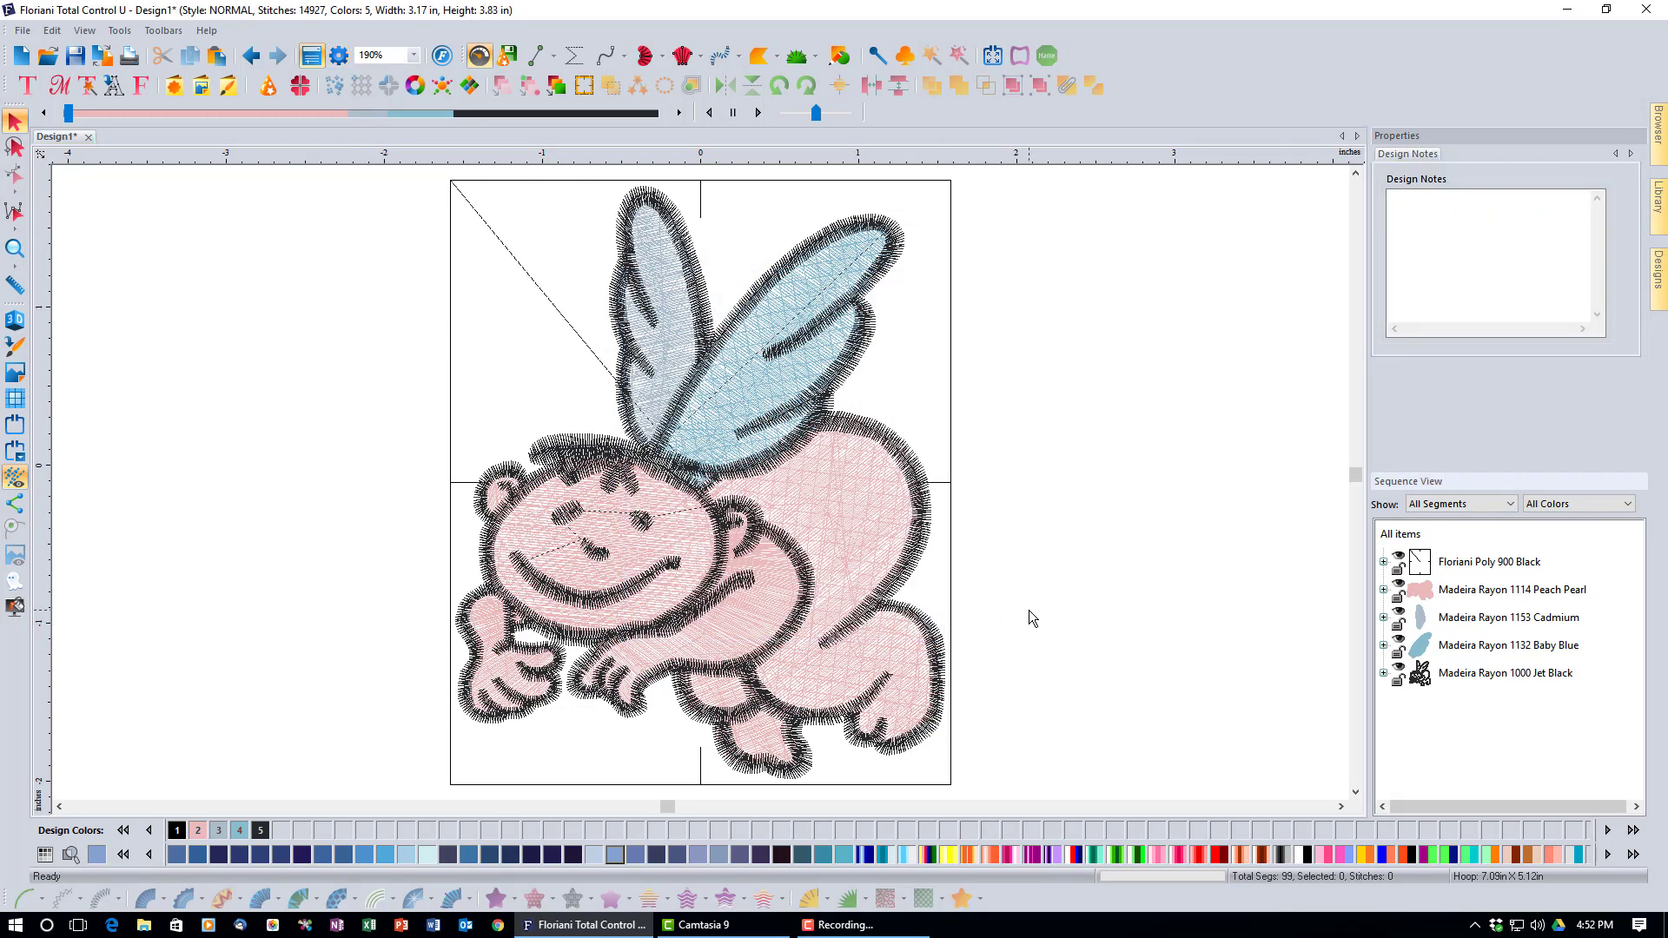
- Delete the existing basting box and baste around the whole winged baby design again using the new Auto Baste preferences
{"action": "left_click", "coordinate": [1488, 562]}
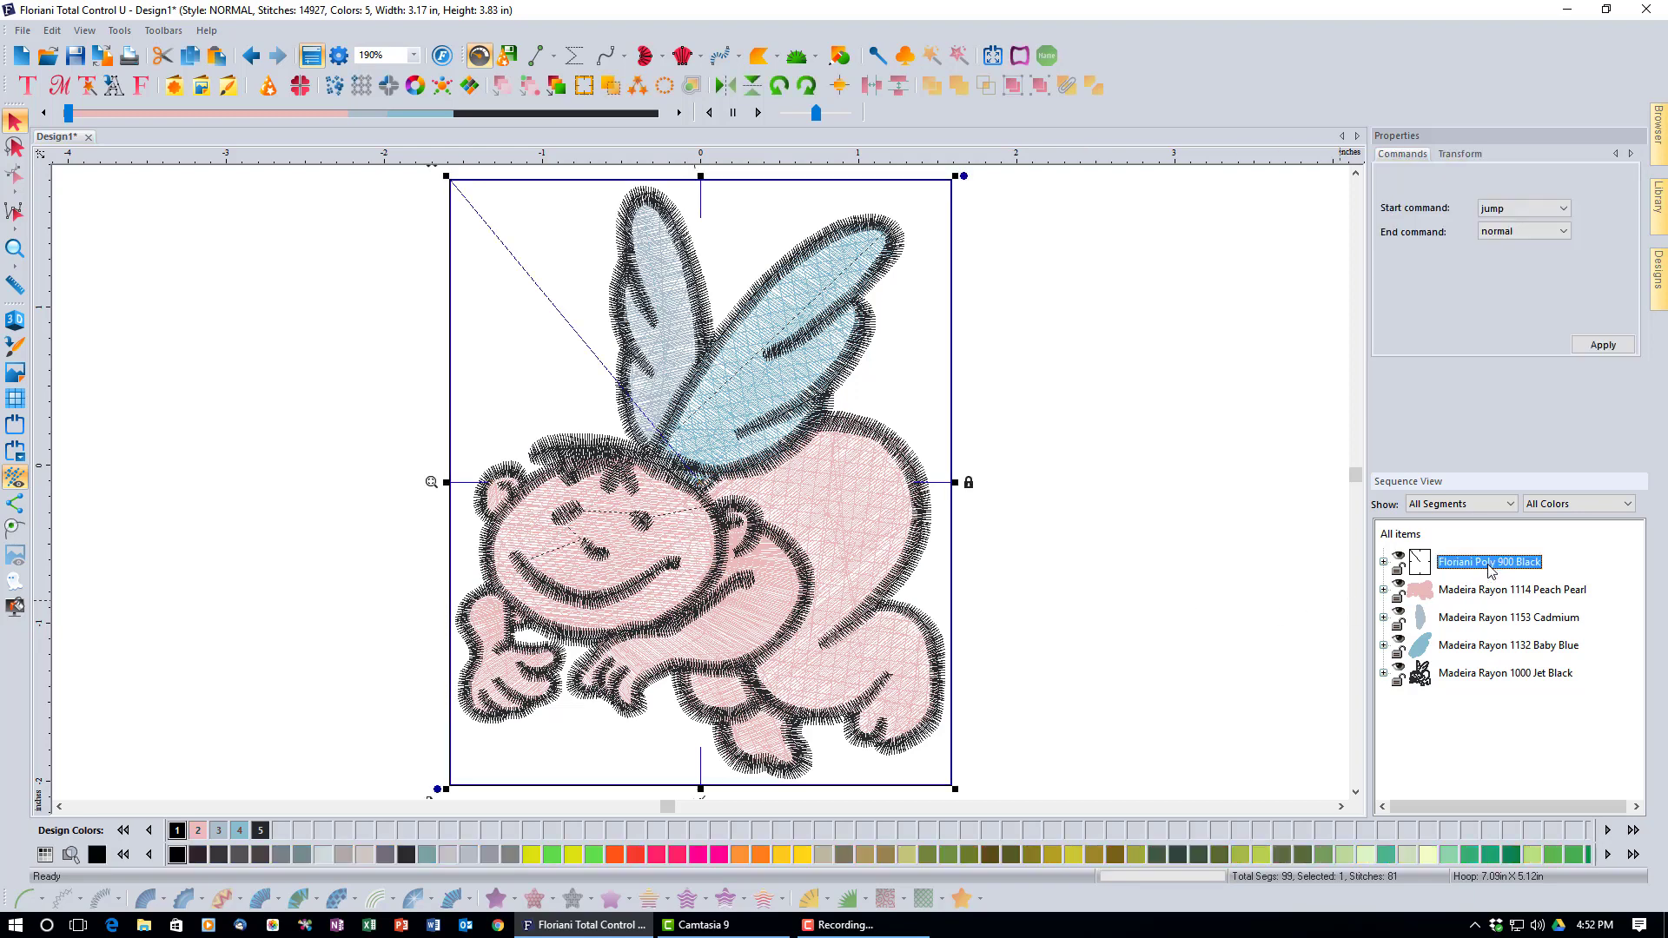
{"action": "key", "text": "Delete"}
{"action": "key", "text": "ctrl+a"}
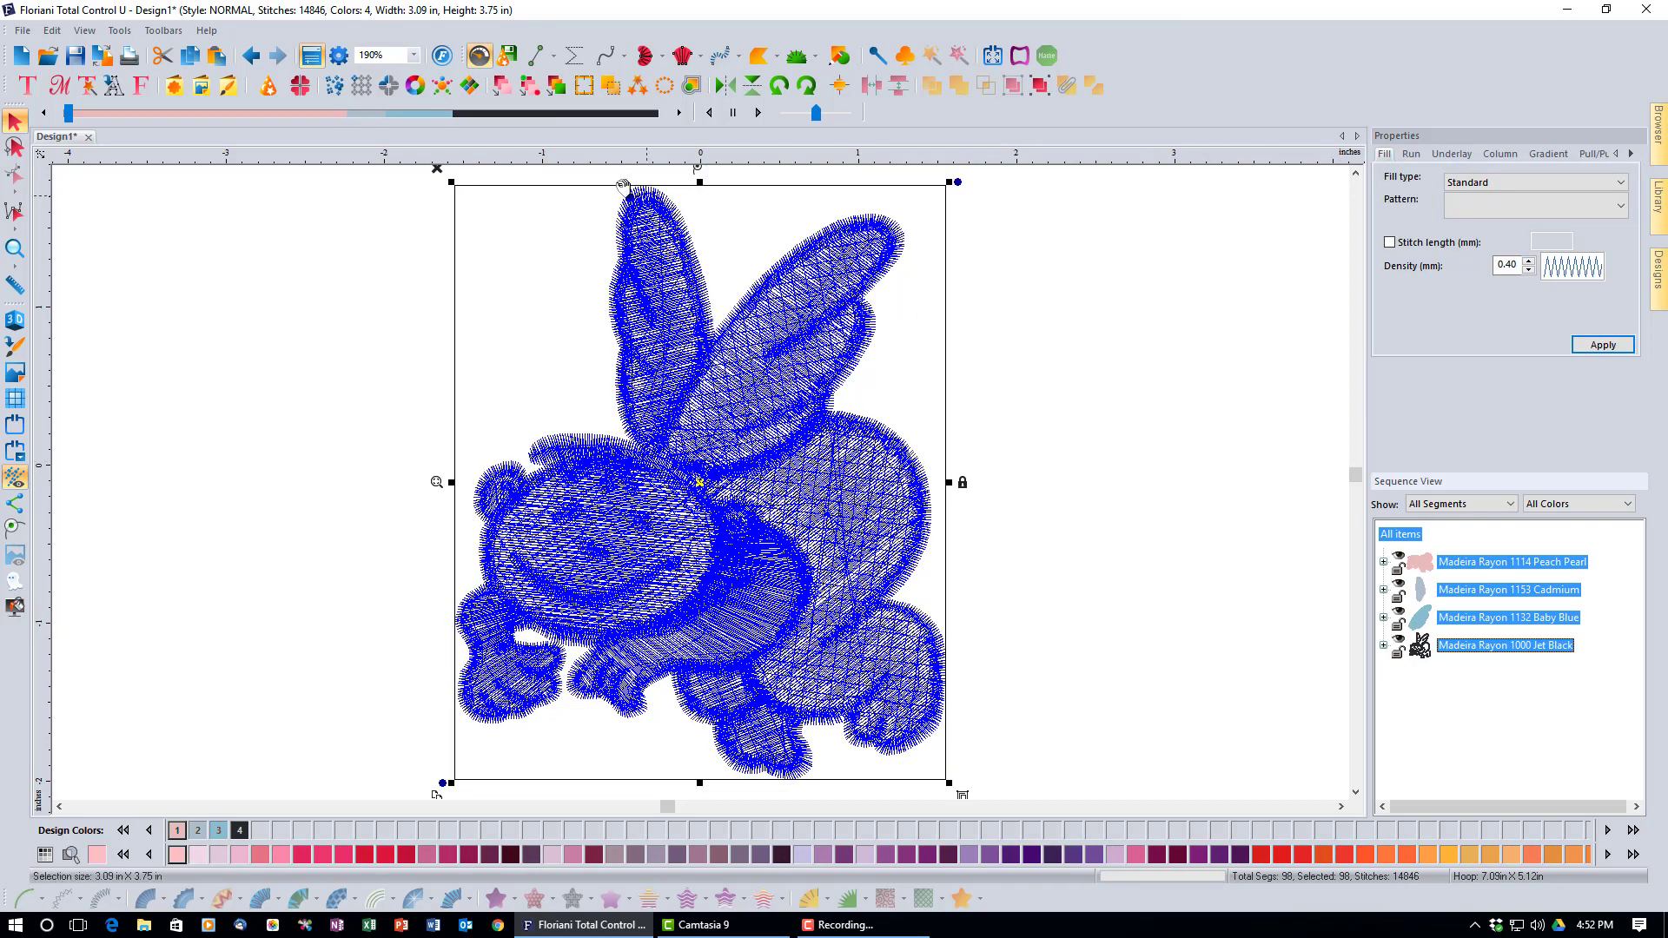
{"action": "left_click", "coordinate": [581, 87]}
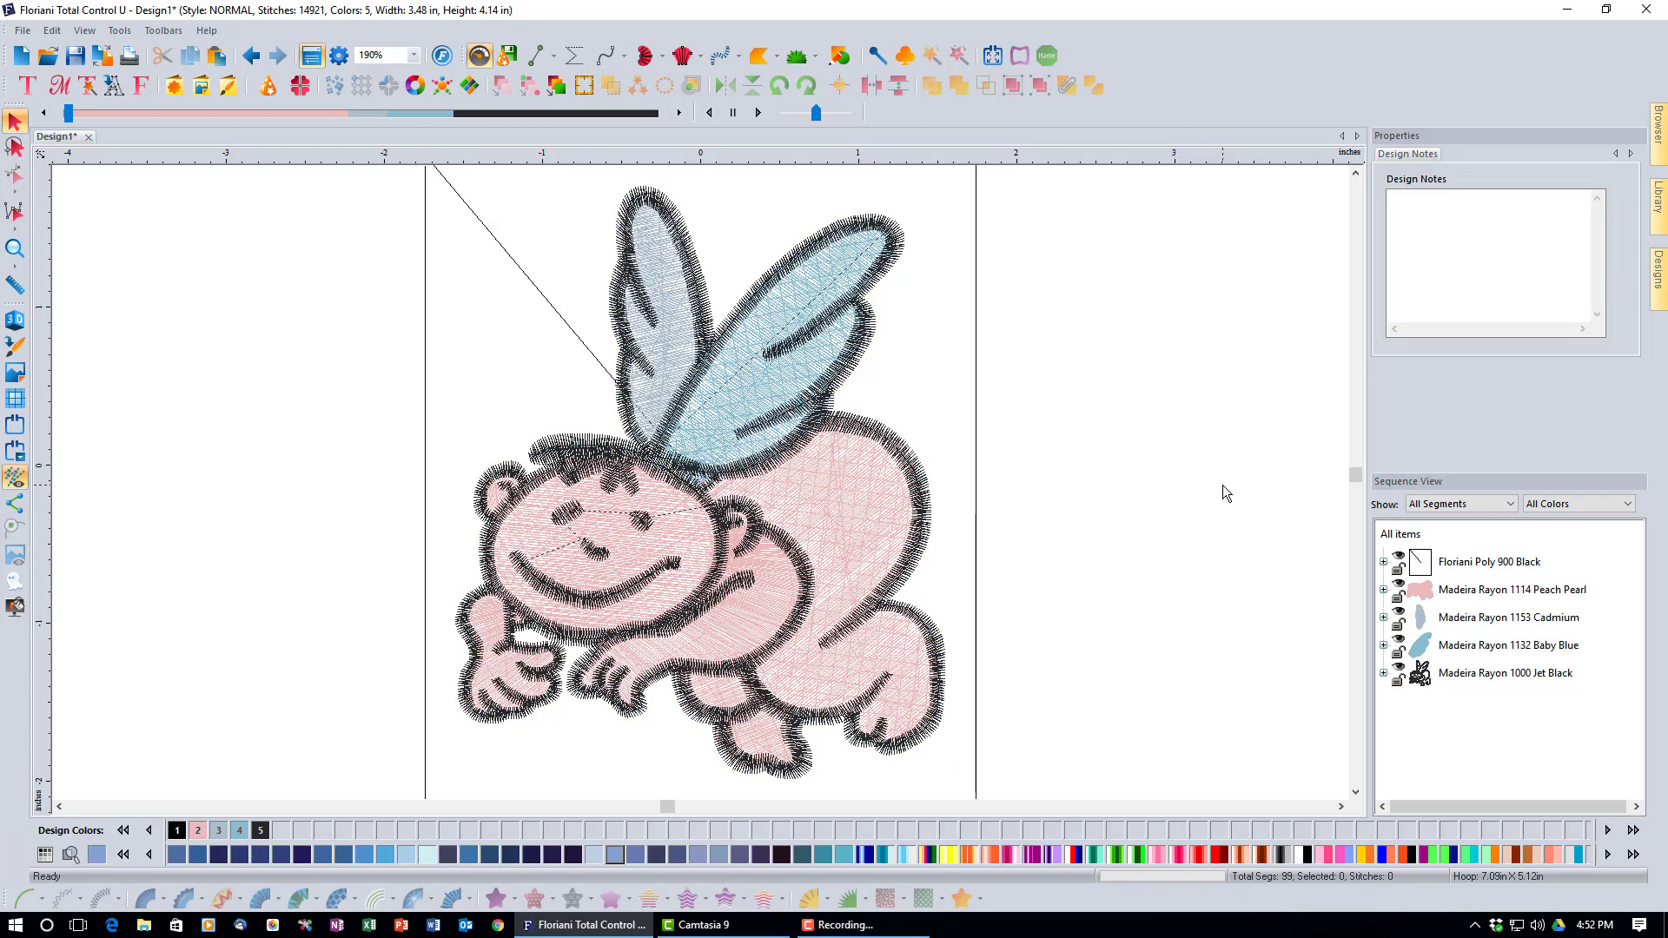
- Hide the Peach Pearl, Cadmium and Baby Blue colors of the winged baby and display the hidden colors in ghost mode
{"action": "key", "text": "minus"}
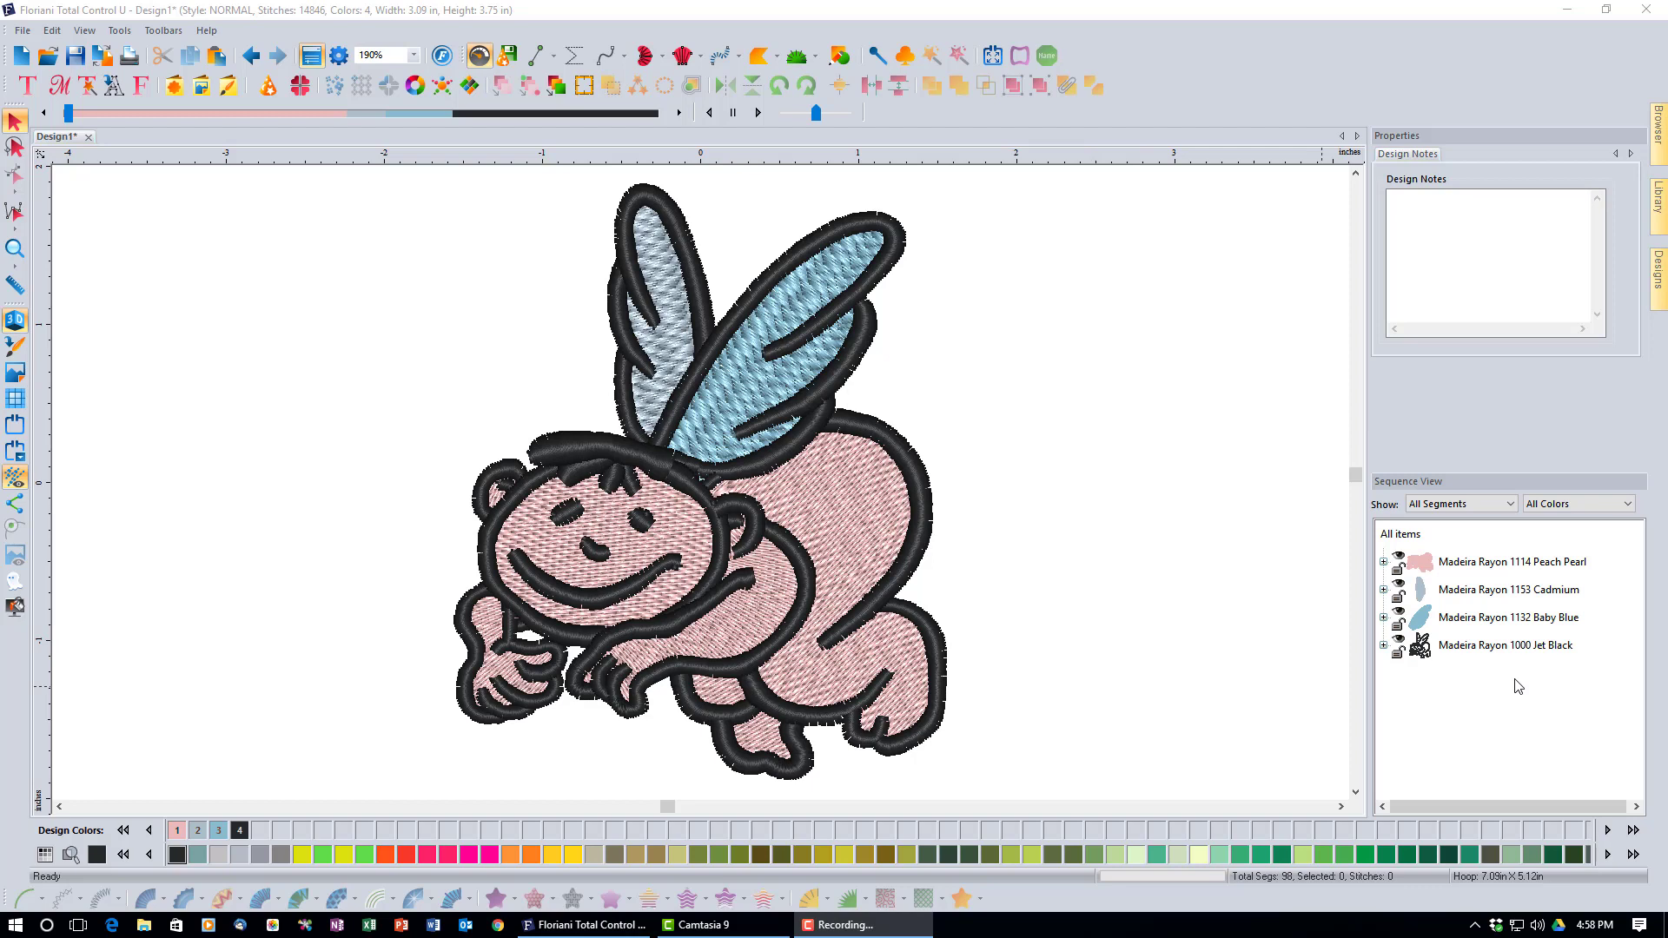
{"action": "left_click", "coordinate": [1399, 559]}
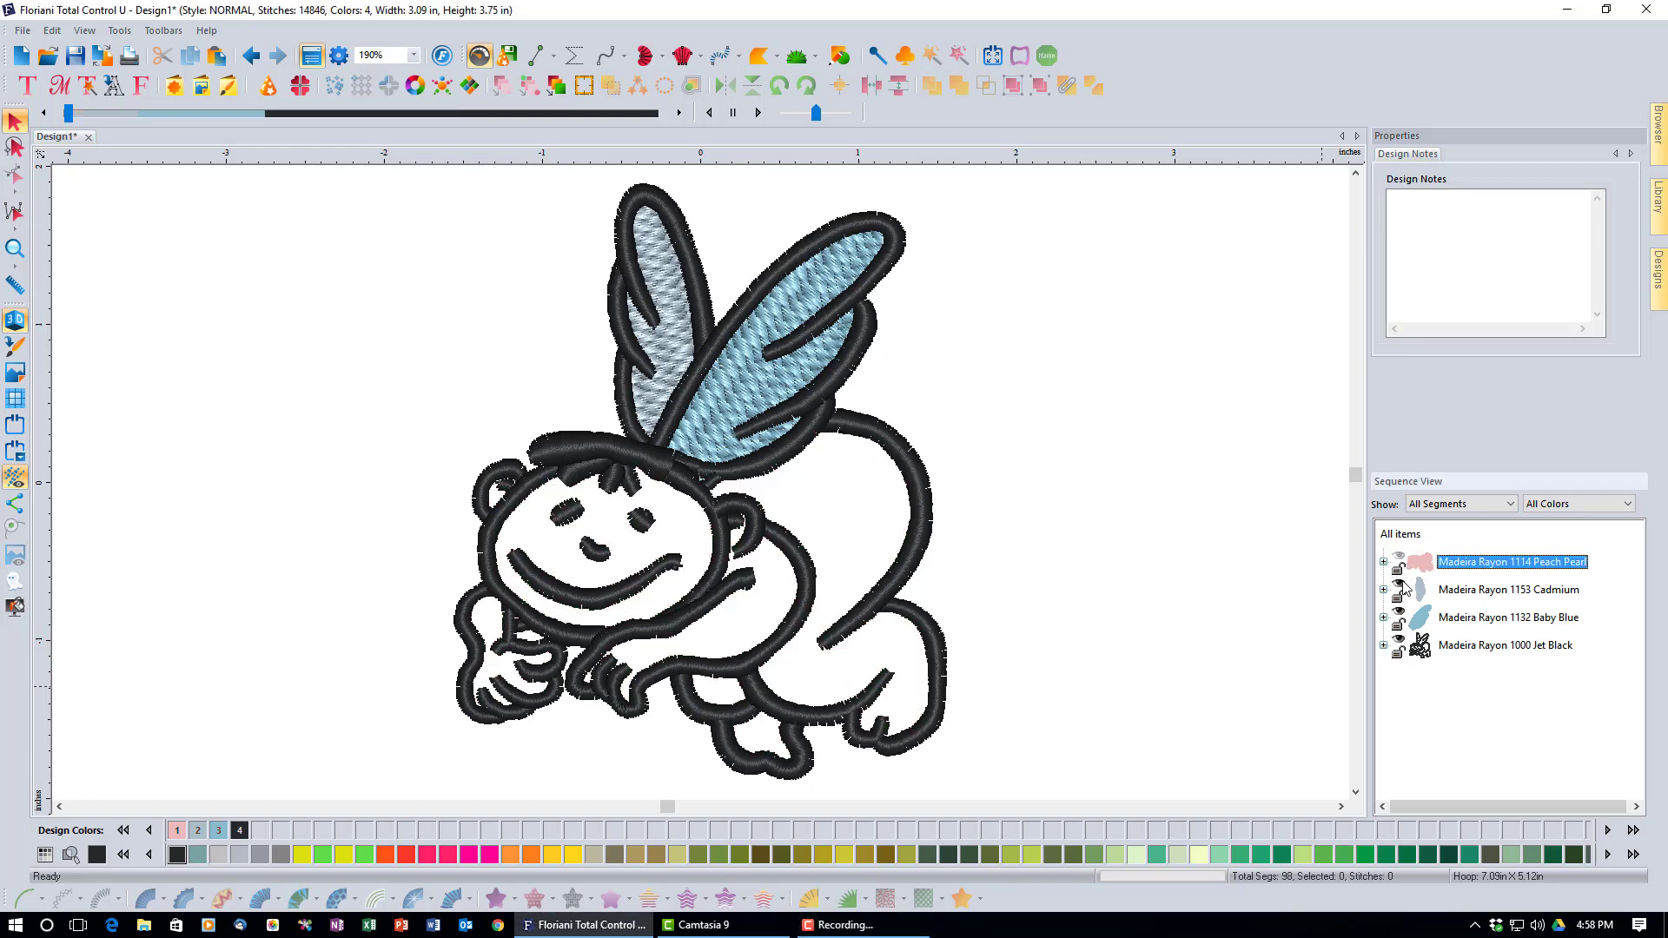
{"action": "left_click", "coordinate": [1400, 587]}
{"action": "left_click", "coordinate": [1401, 614]}
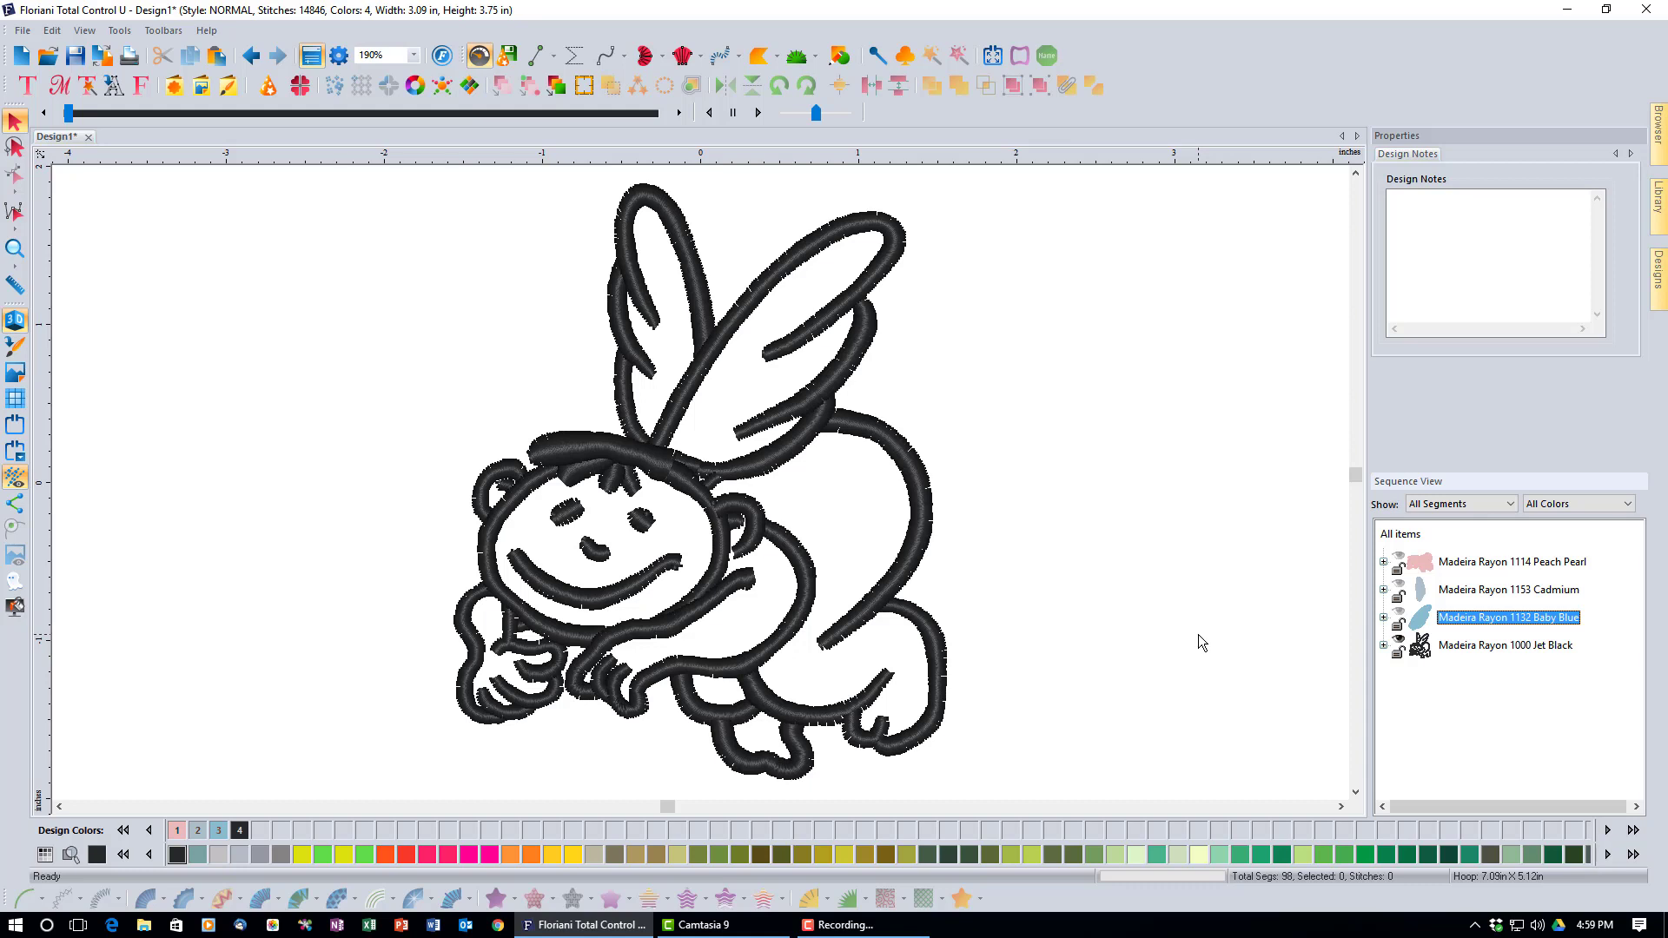
{"action": "left_click", "coordinate": [18, 583]}
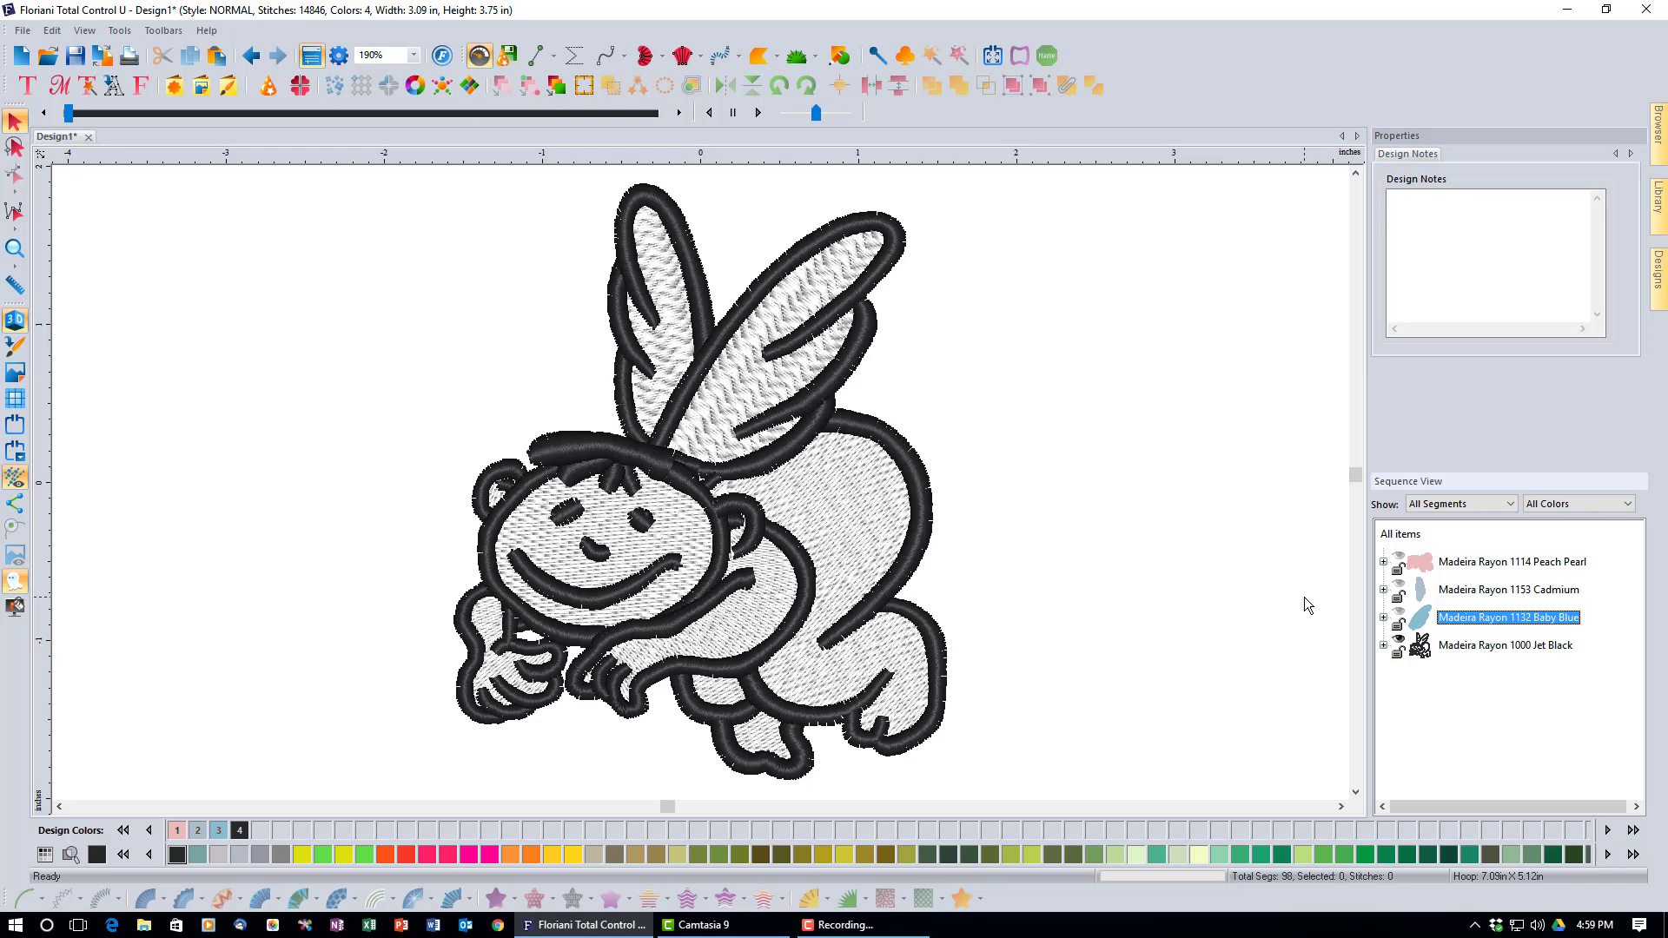
- Turn off ghost mode and make the Baby Blue, Cadmium and Peach Pearl colors visible again
{"action": "left_click", "coordinate": [15, 581]}
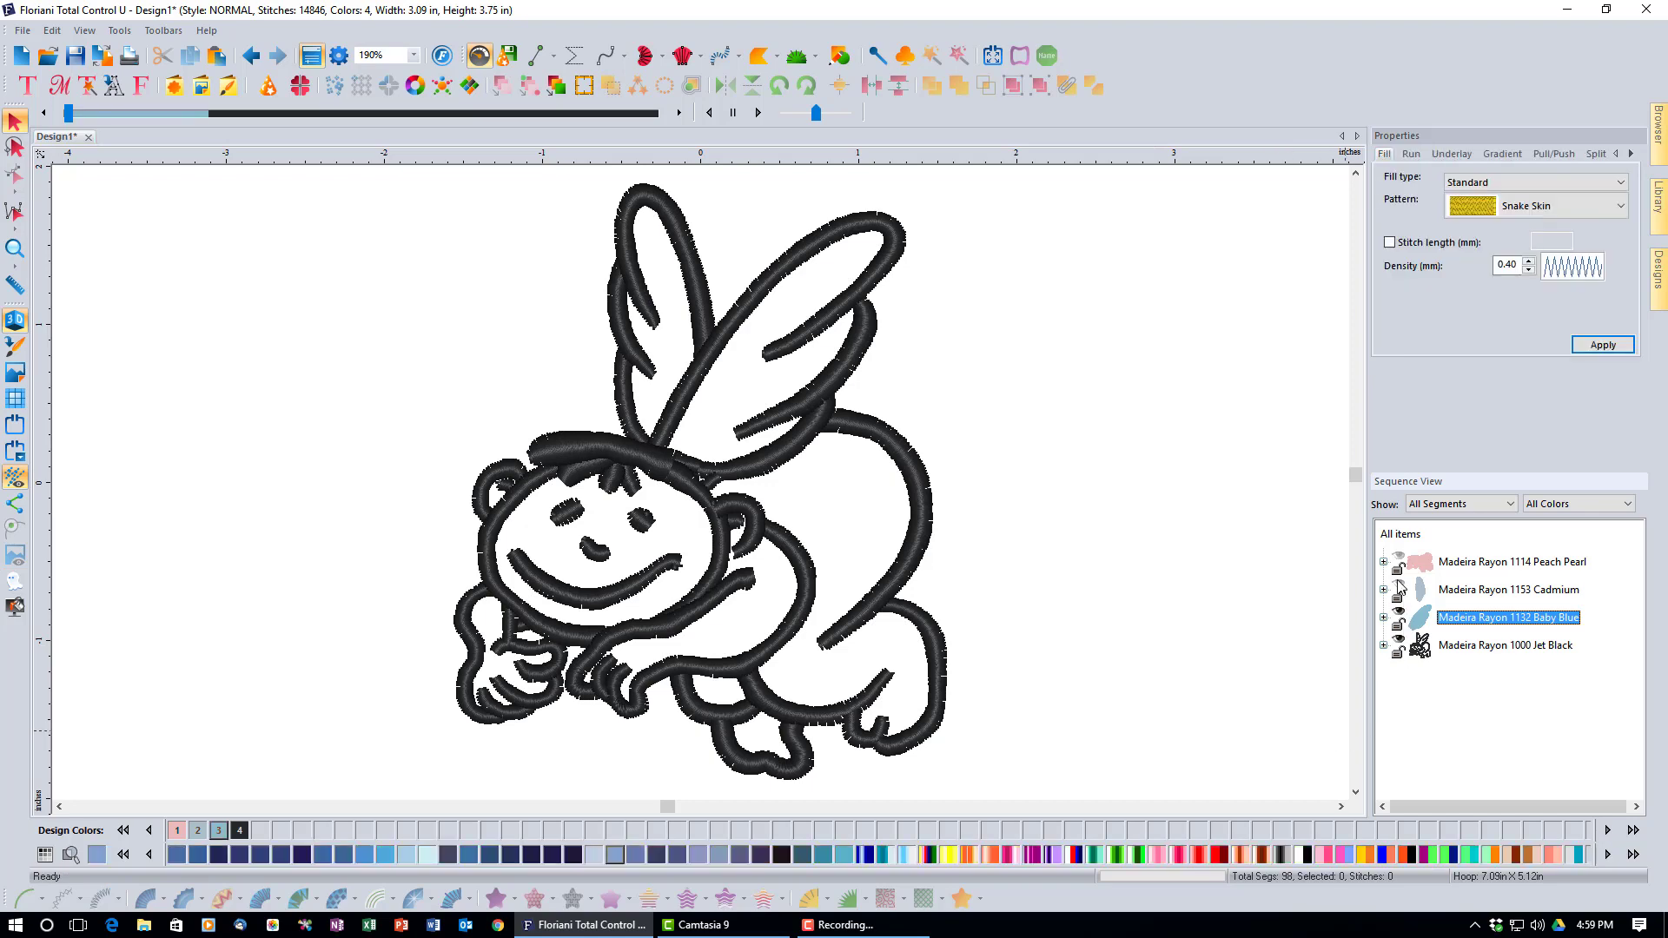
{"action": "left_click", "coordinate": [1393, 590]}
{"action": "left_click", "coordinate": [1384, 563]}
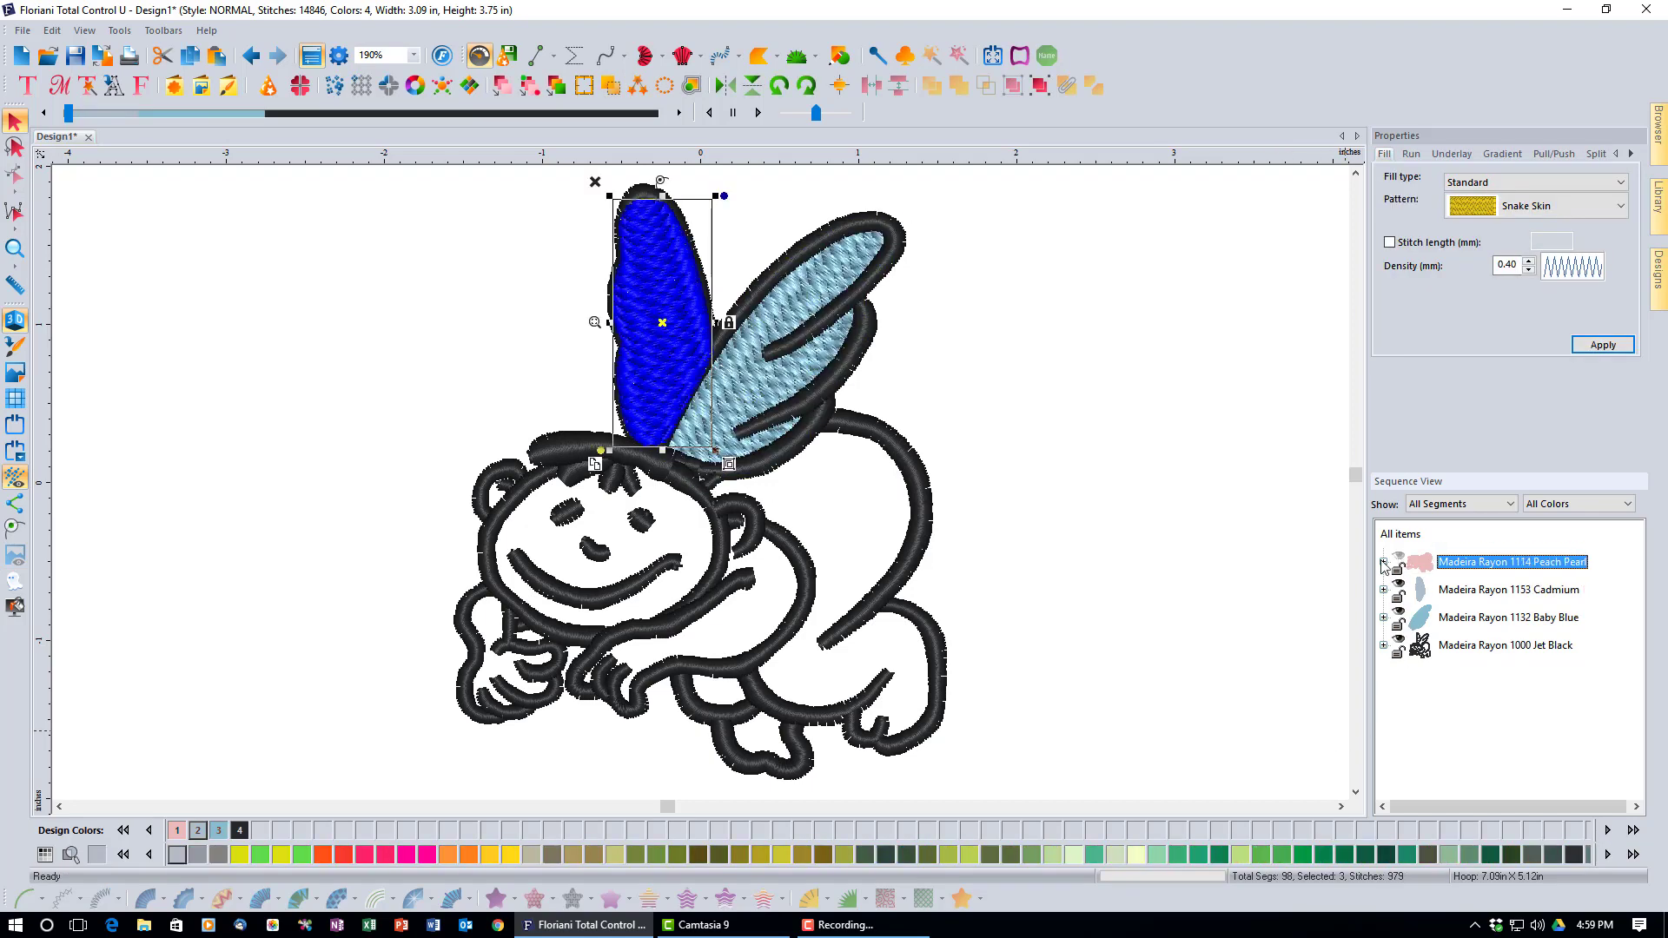
{"action": "left_click", "coordinate": [1220, 614]}
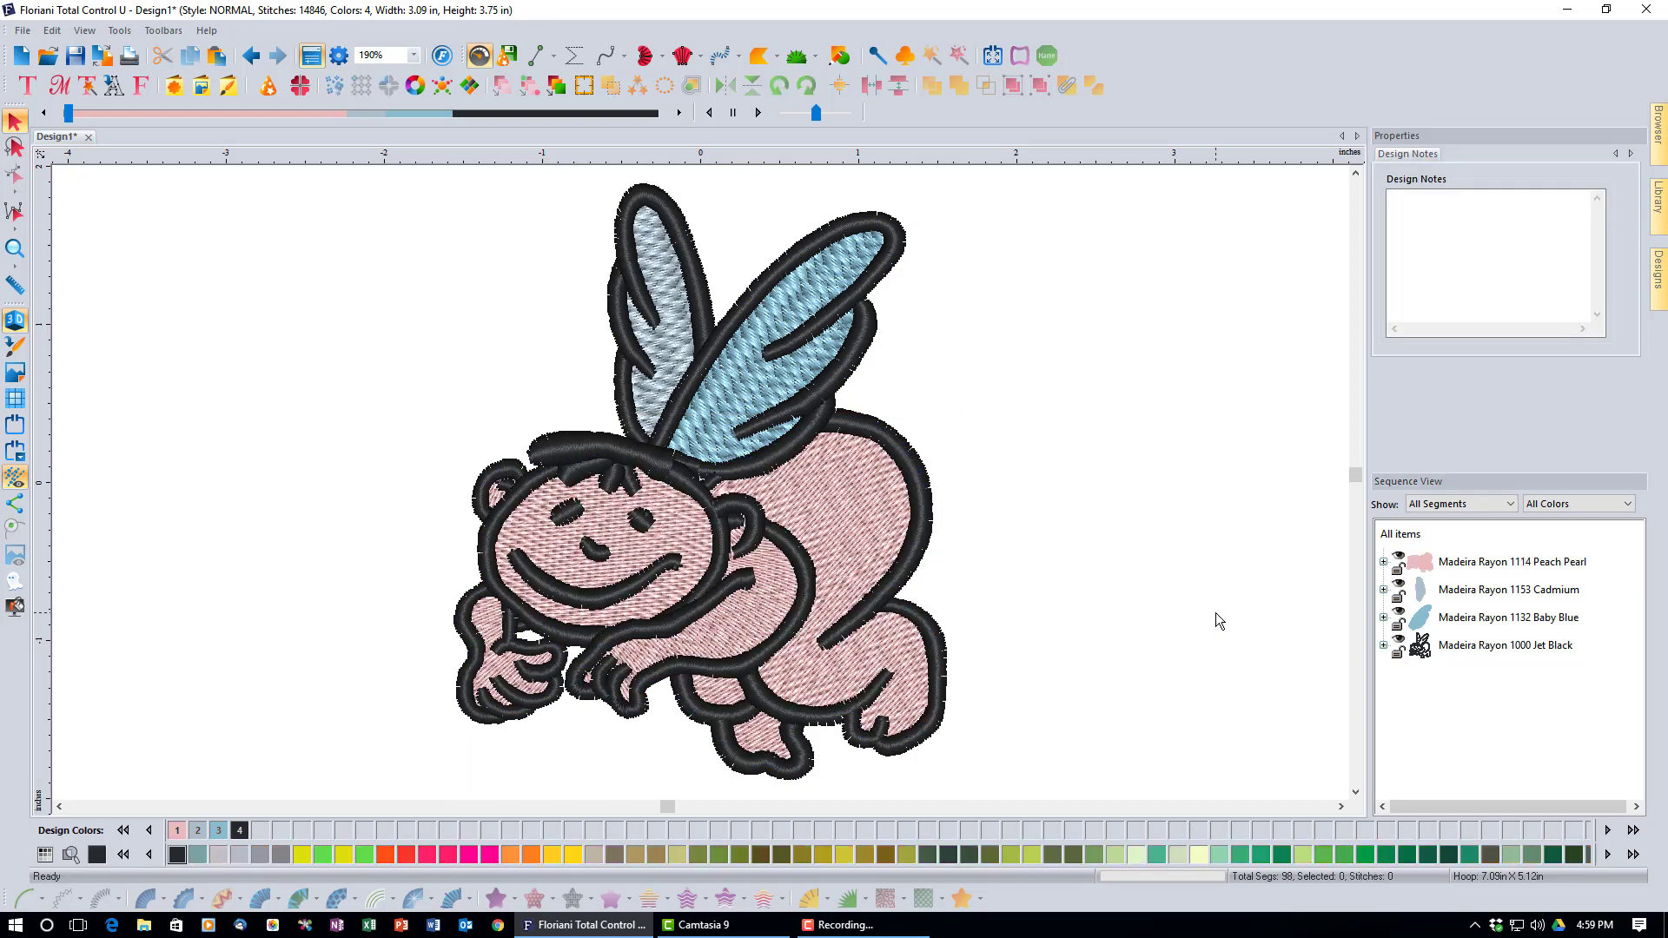
- Hide the stitches of the whole winged baby to view only its outlines, and show them again
{"action": "left_click", "coordinate": [17, 583]}
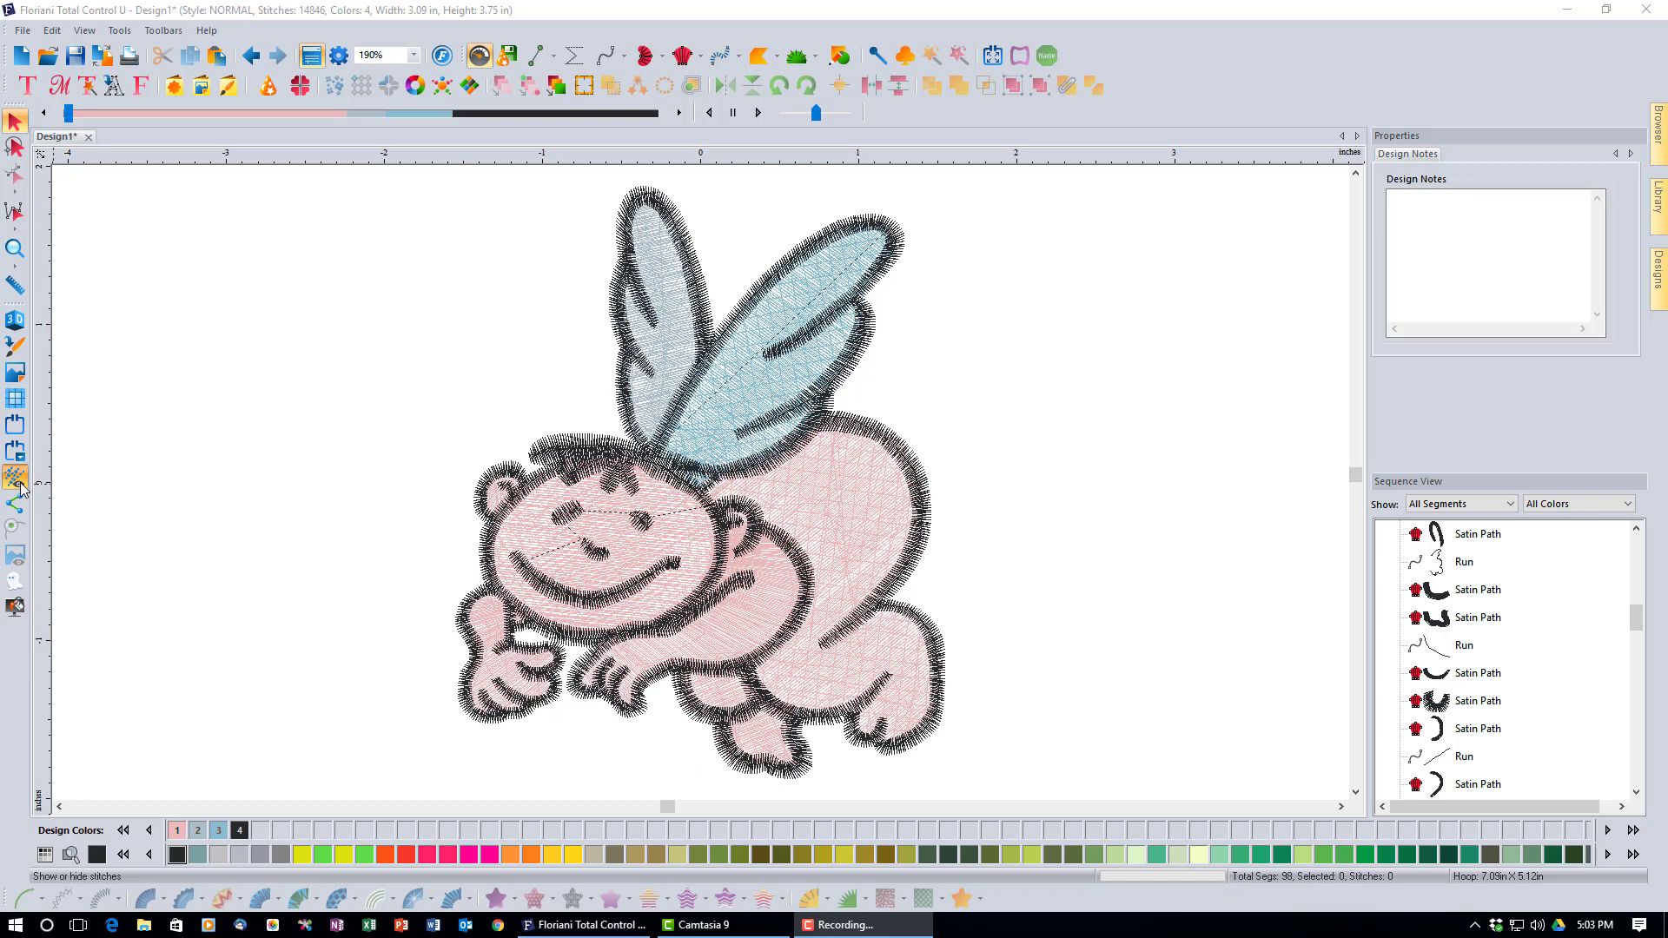
{"action": "left_click", "coordinate": [15, 479]}
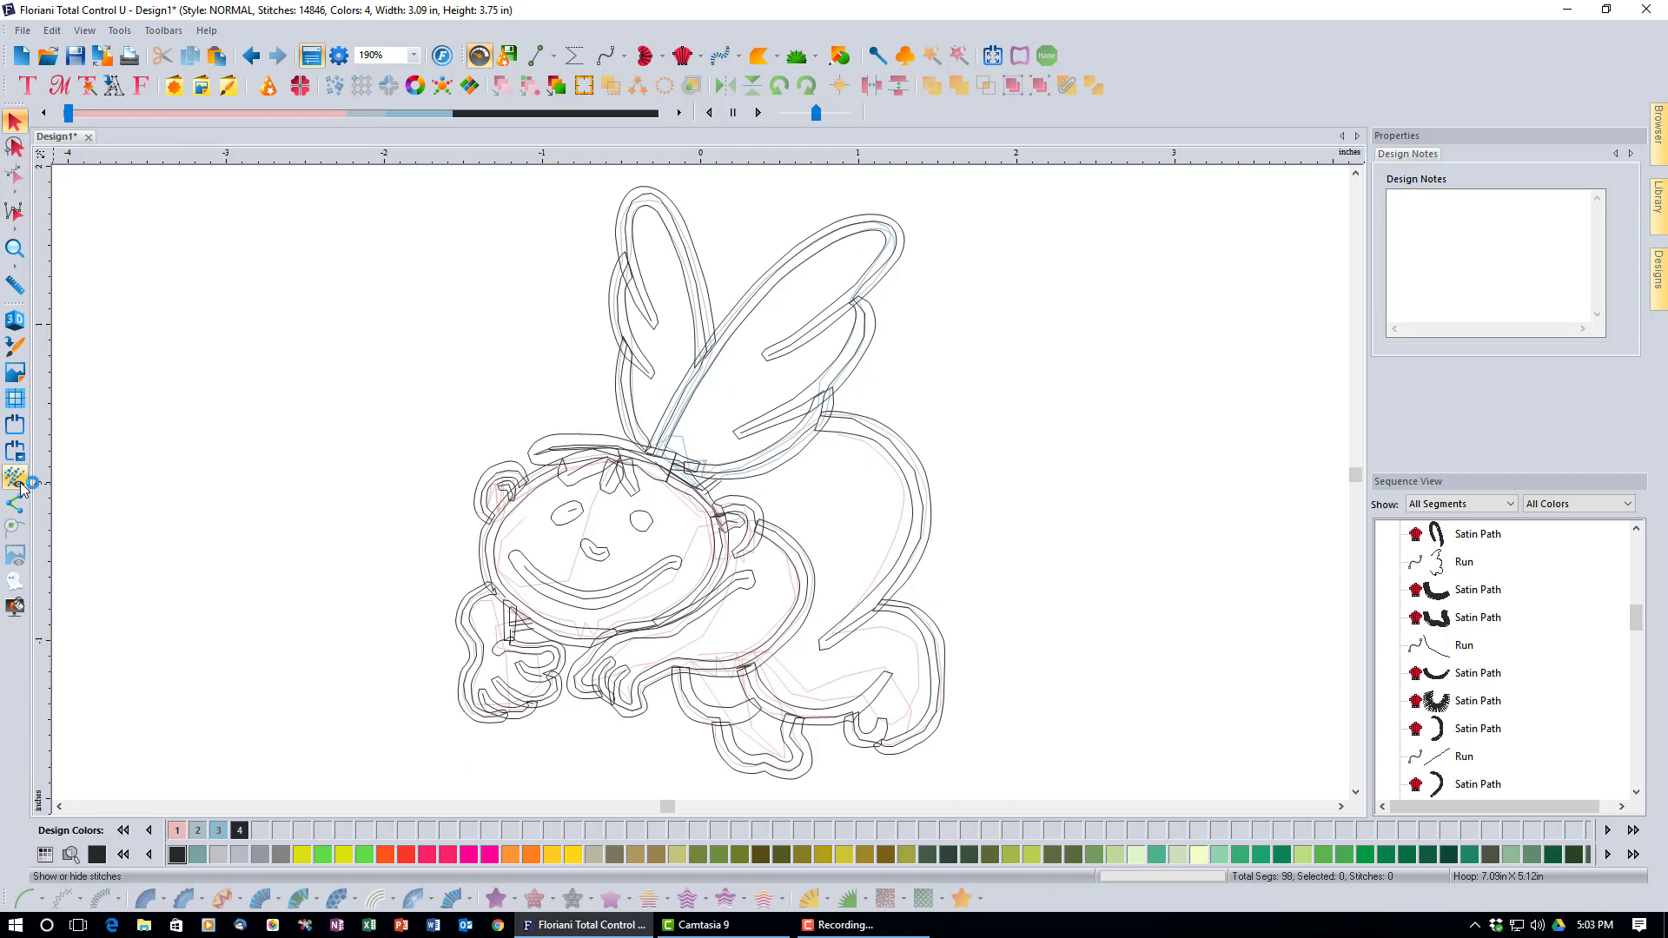
{"action": "left_click", "coordinate": [17, 479]}
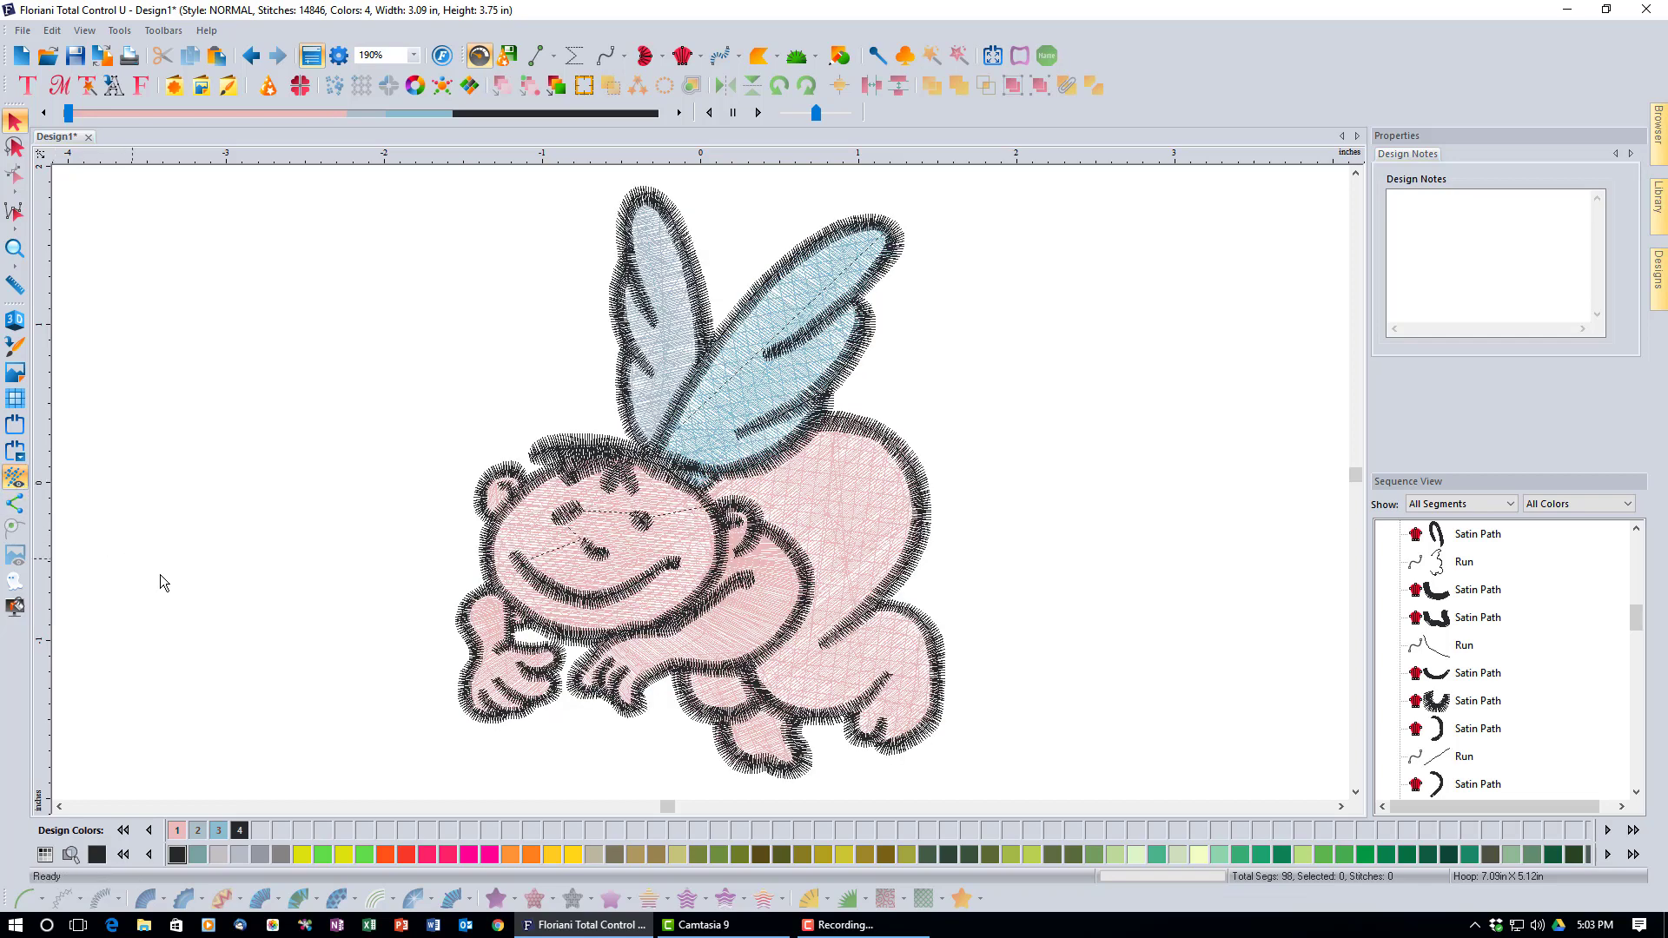
- Inspect the outline and inclination points of the satin path along the baby's back, with its stitches hidden and shown again
{"action": "left_click", "coordinate": [1478, 783]}
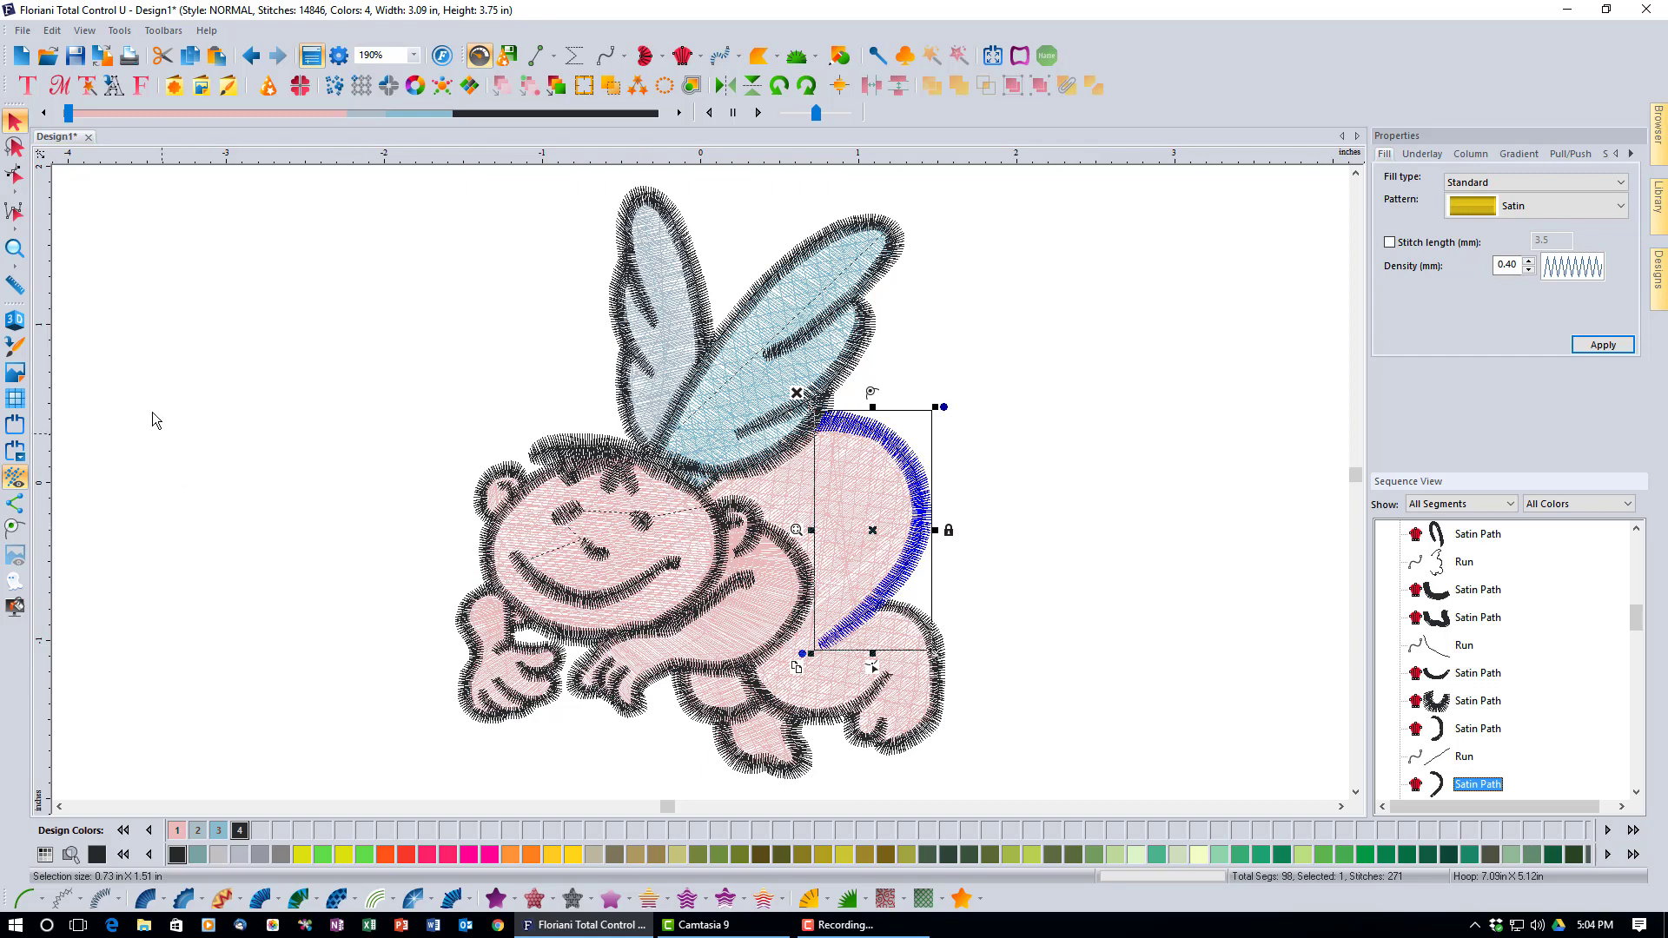
{"action": "left_click", "coordinate": [413, 55]}
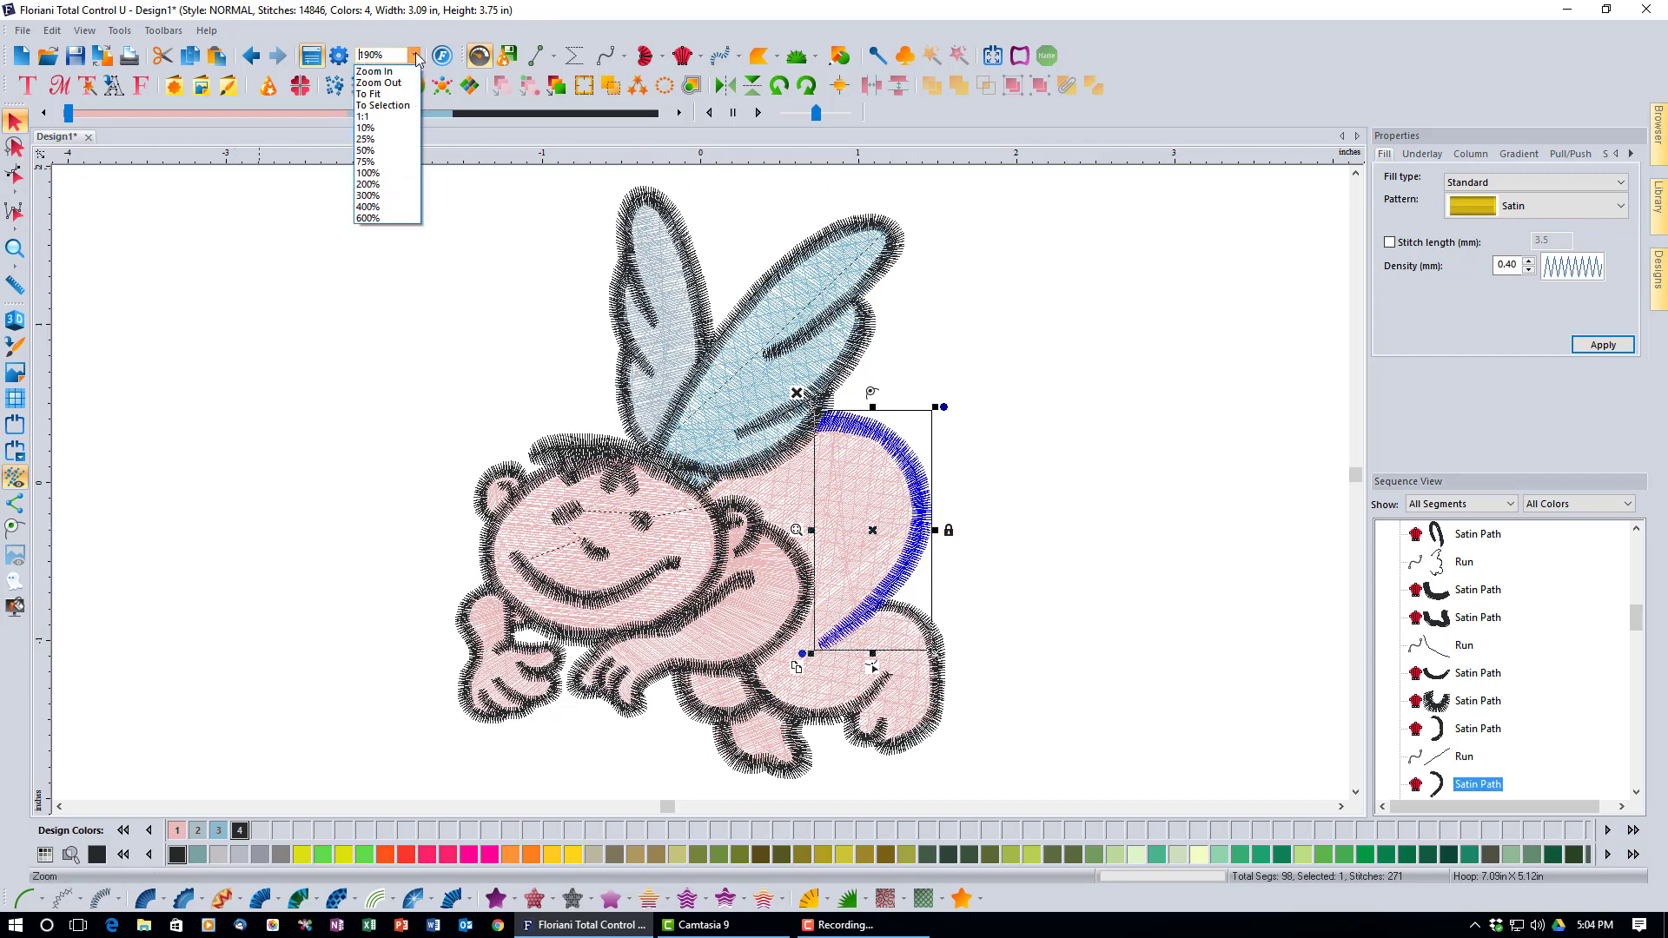
{"action": "left_click", "coordinate": [387, 105]}
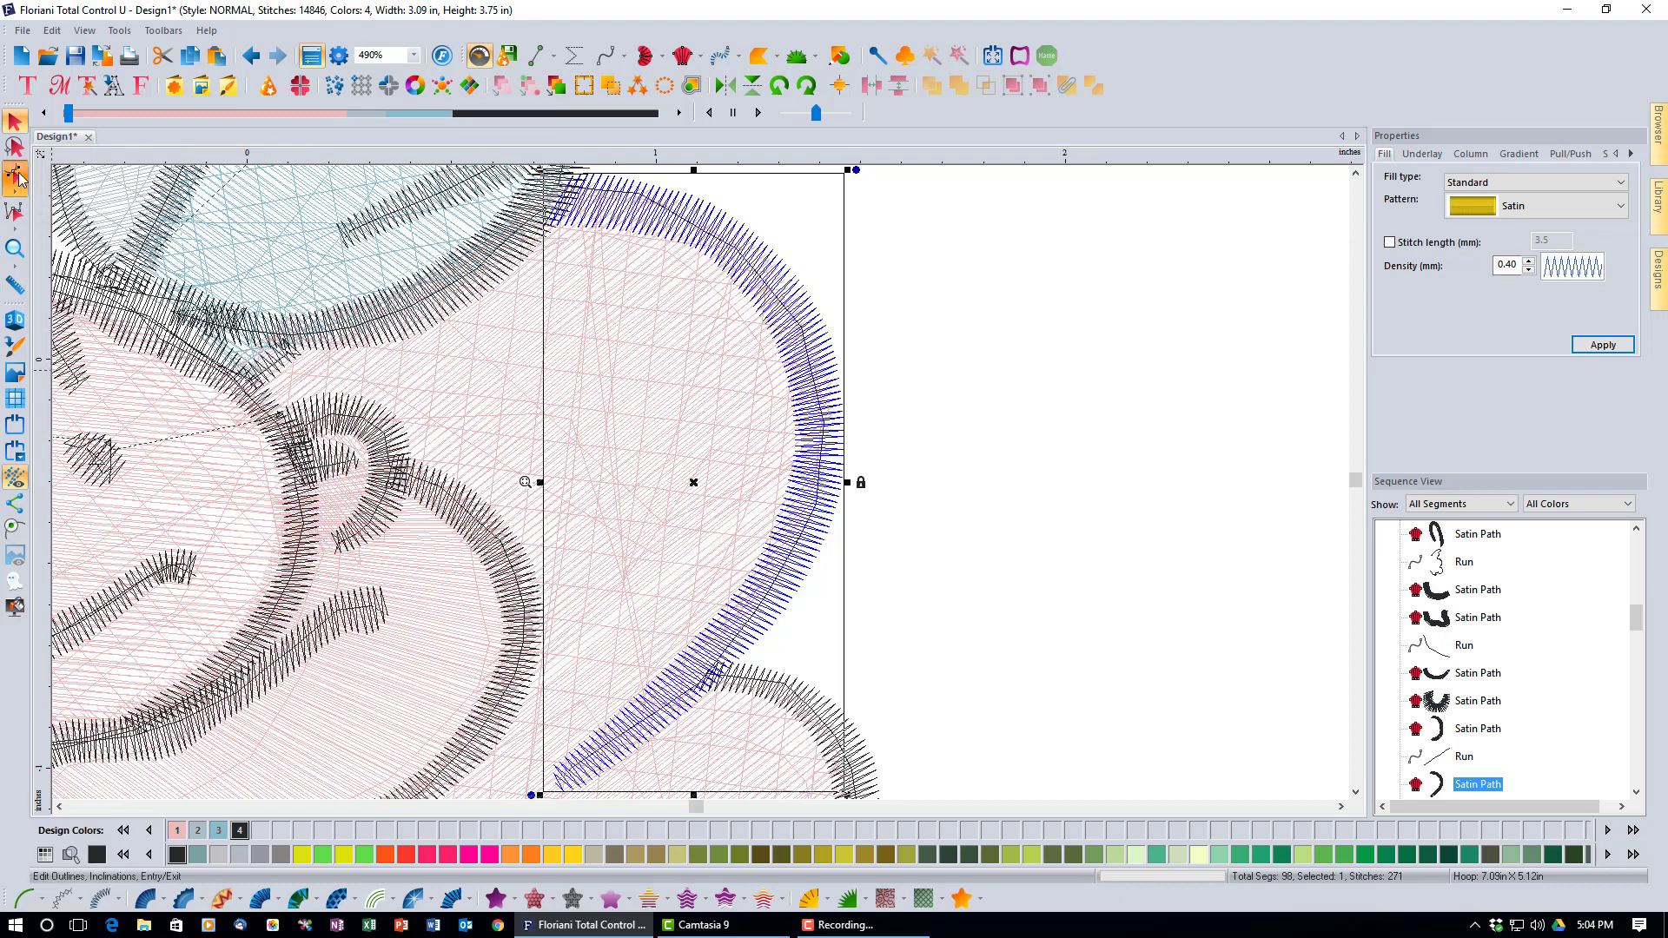
{"action": "left_click", "coordinate": [17, 176]}
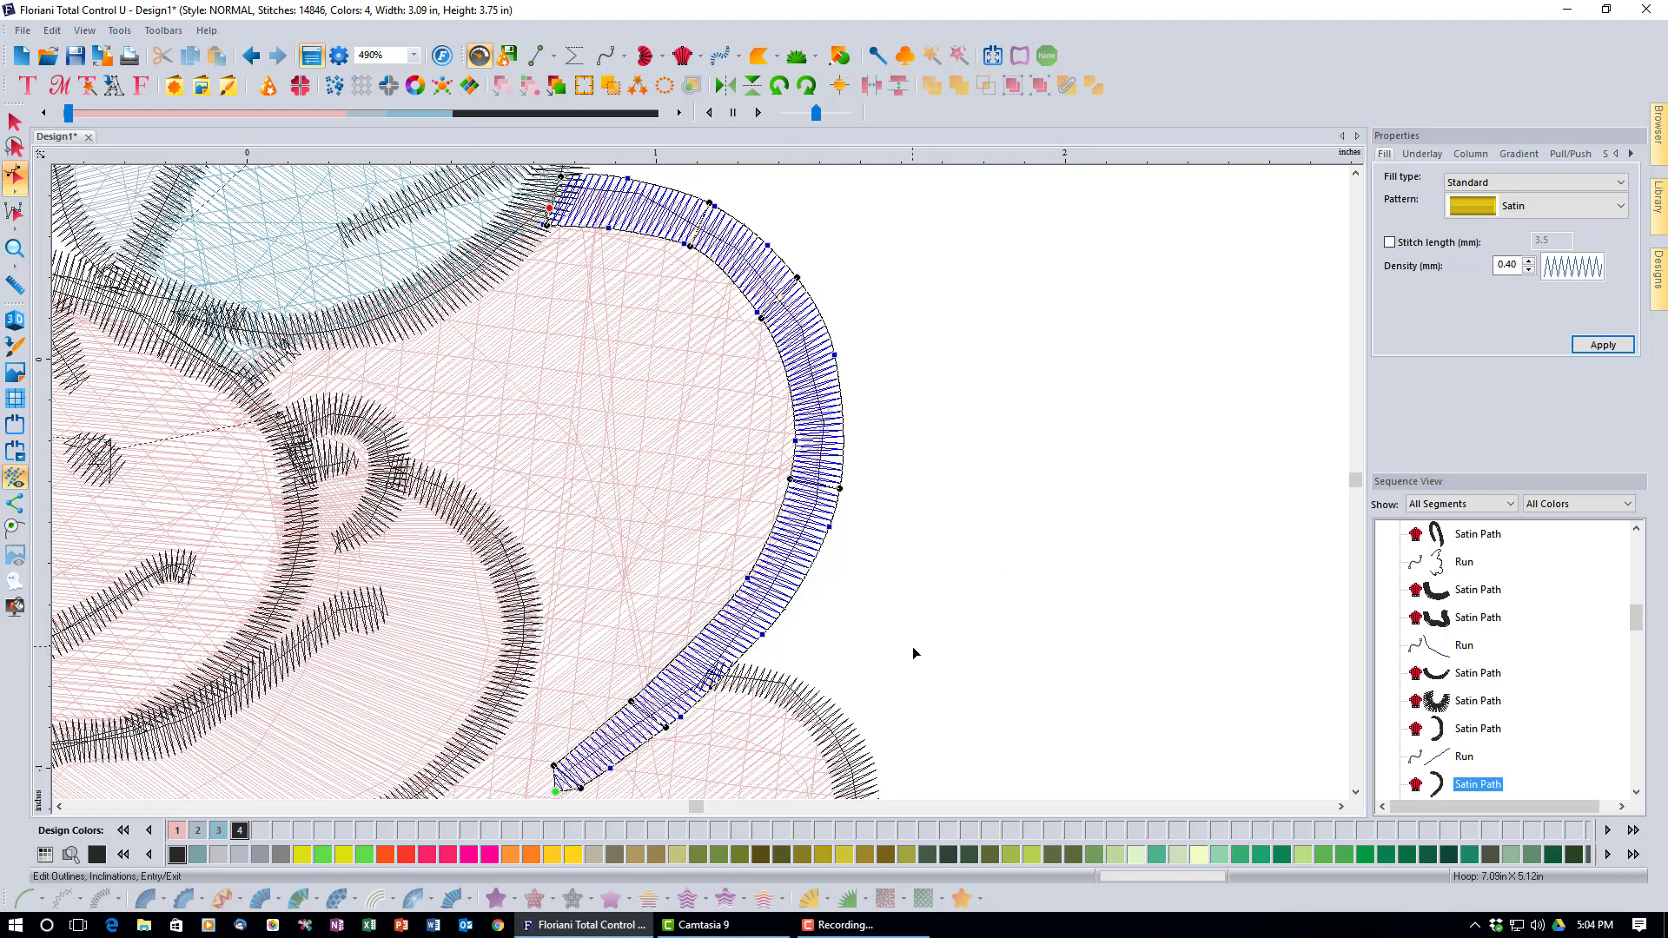
{"action": "left_click", "coordinate": [14, 486]}
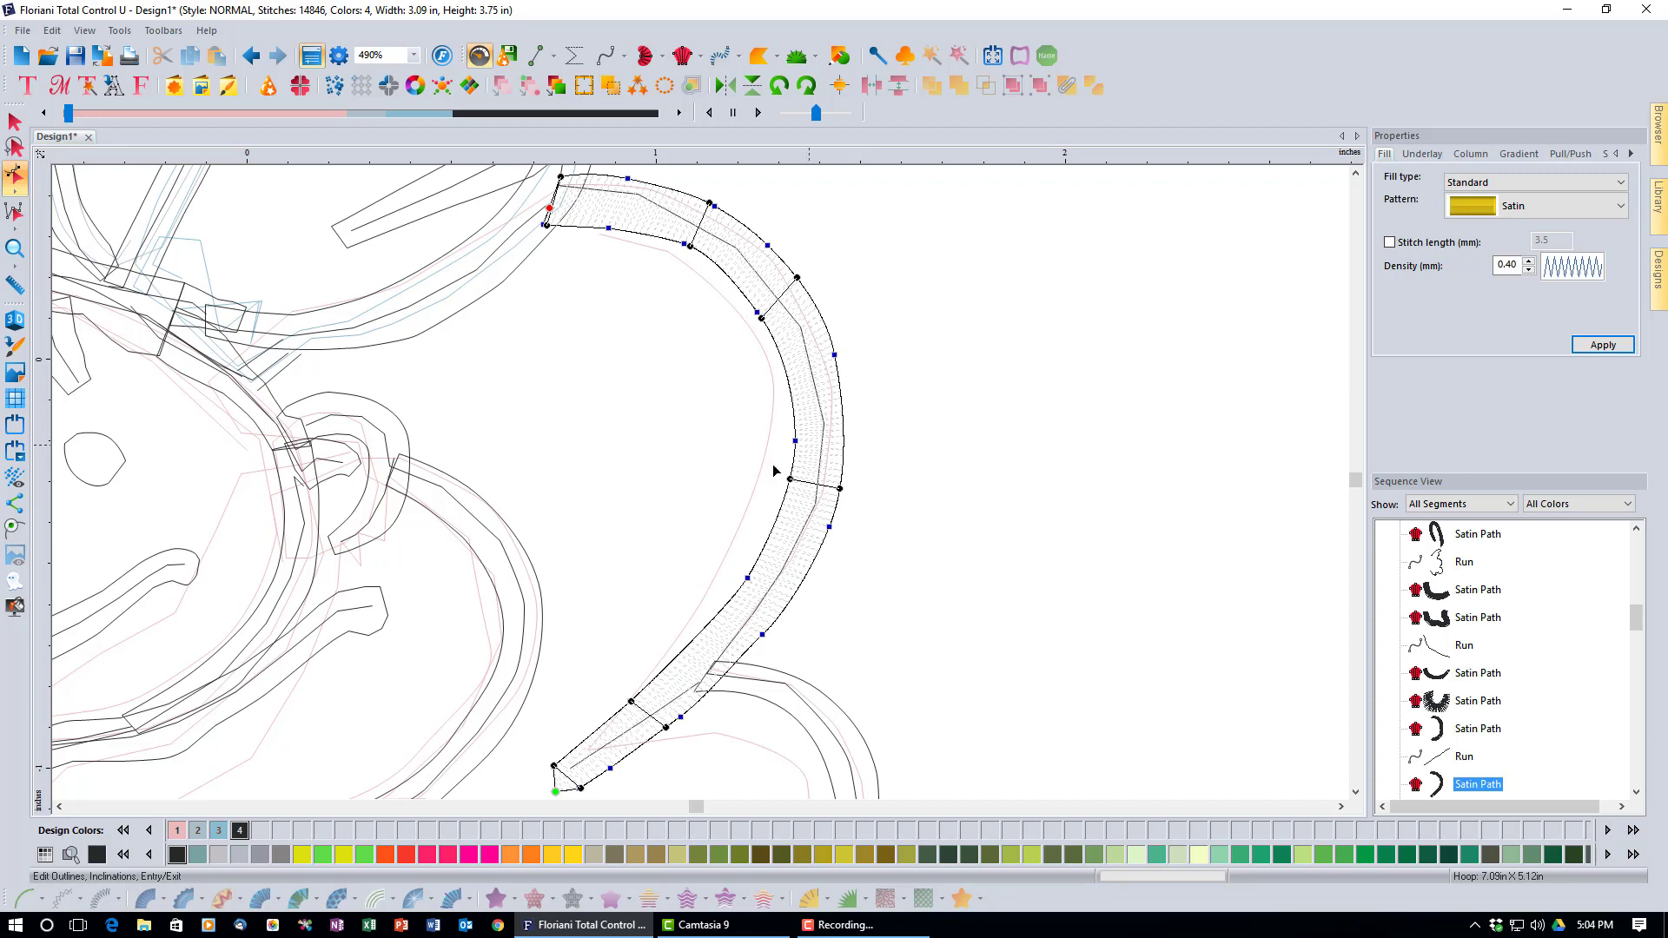
{"action": "left_click", "coordinate": [15, 478]}
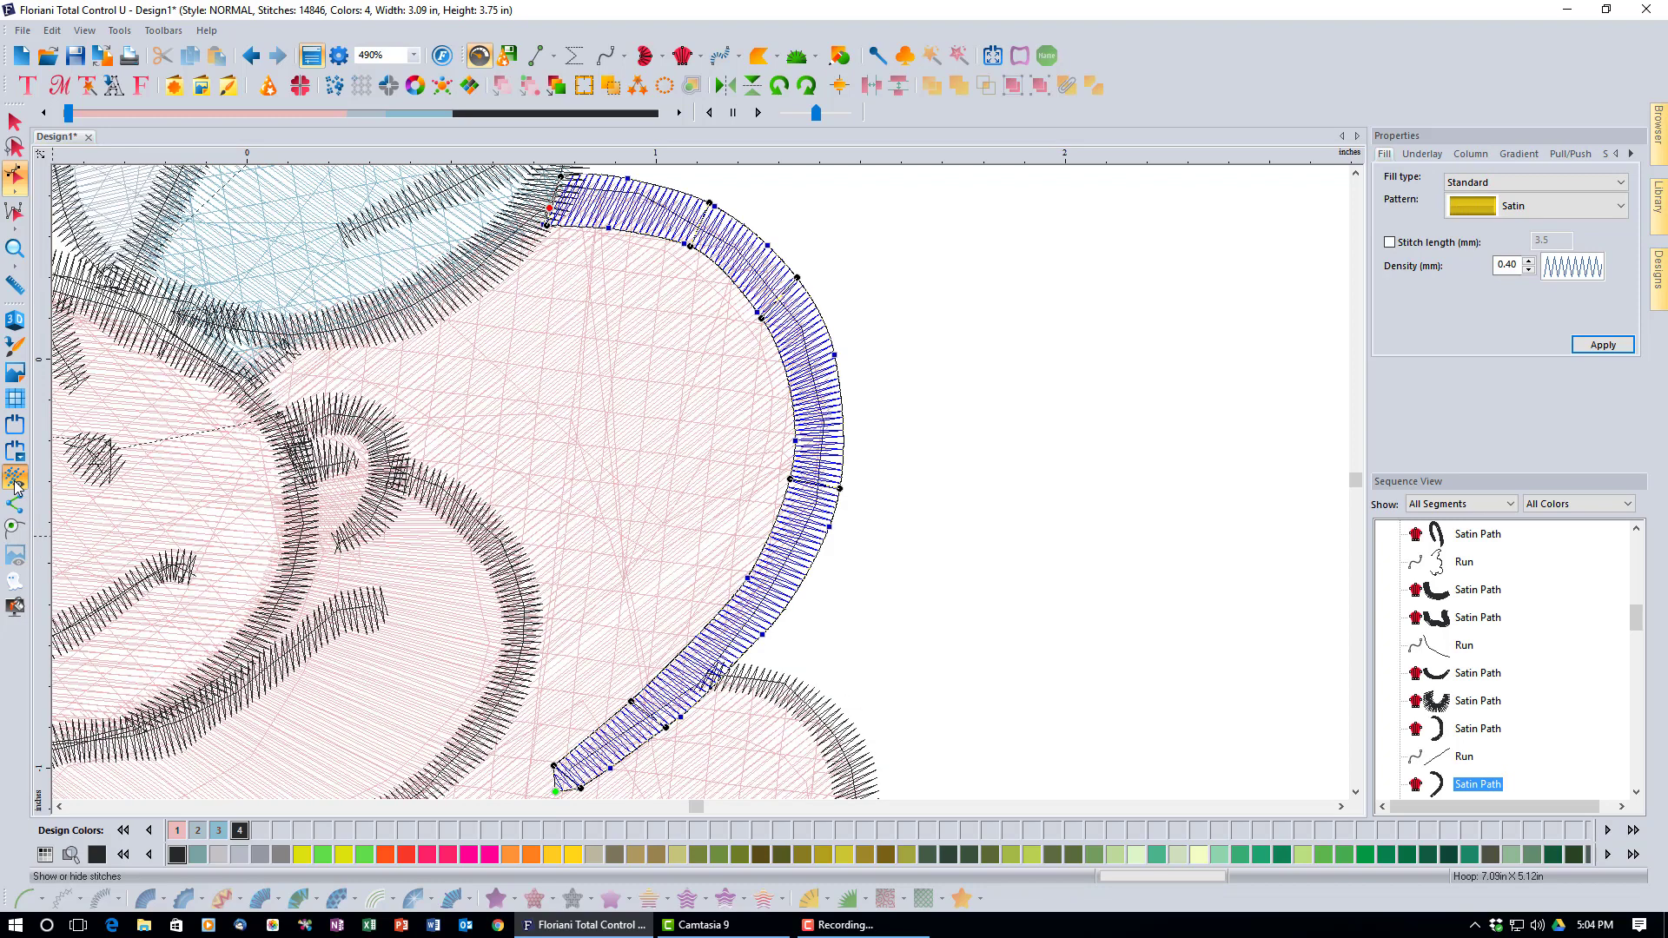
{"action": "left_click", "coordinate": [15, 247]}
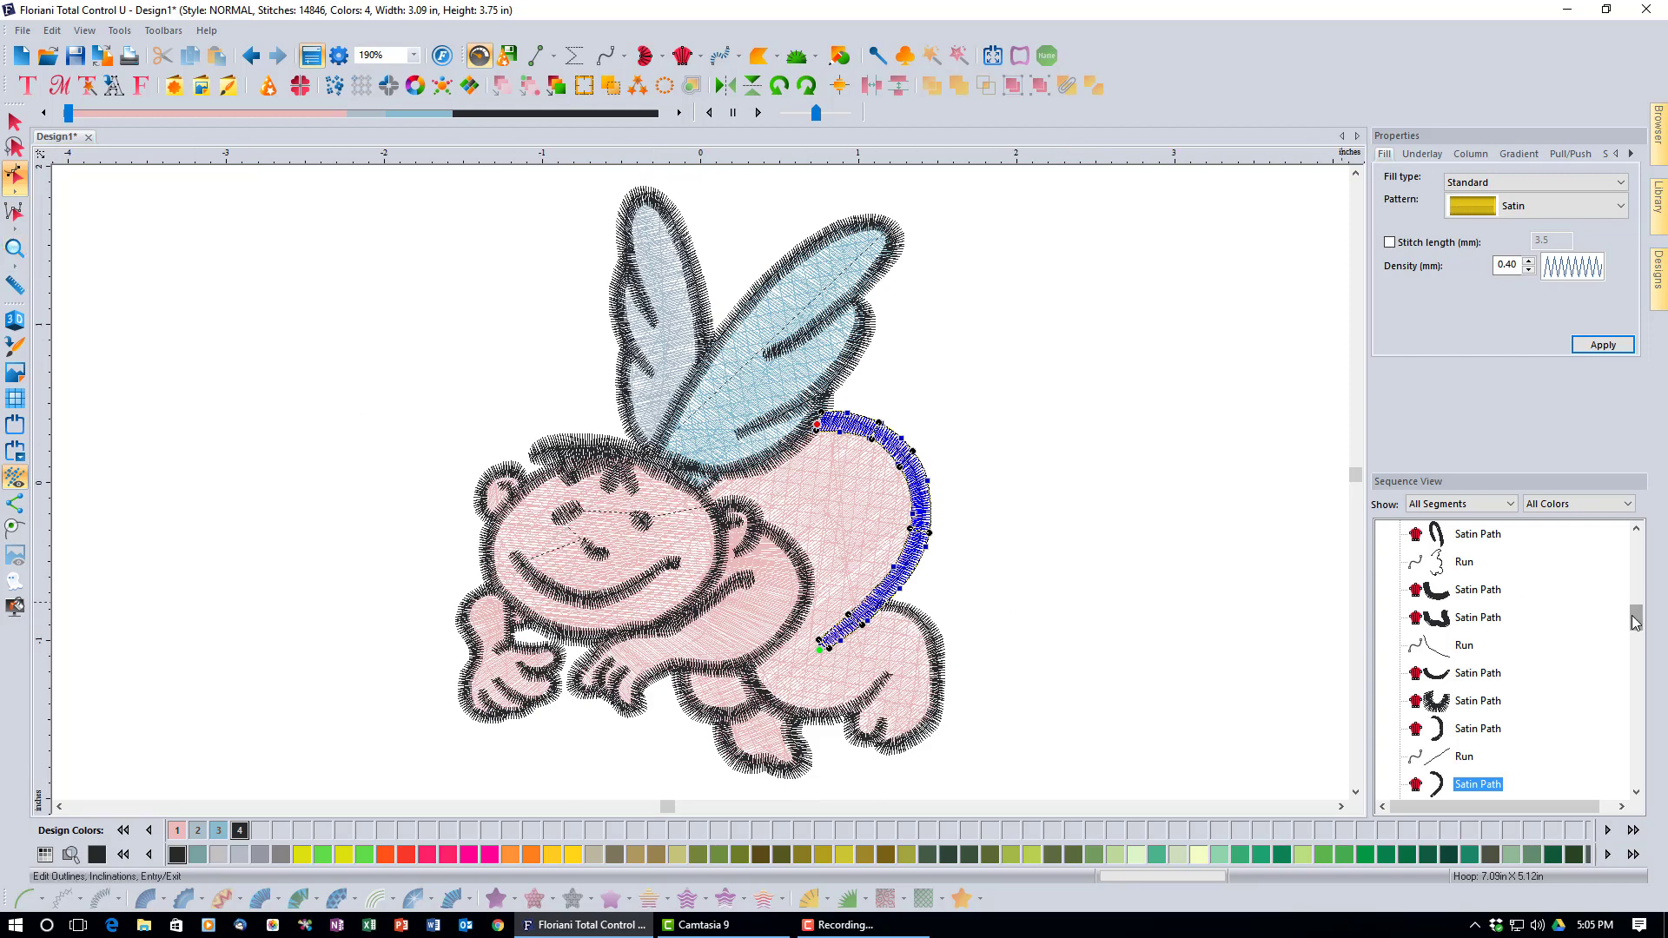
- Find thread color 800 and recolor the design's Jet Black outlines to Floriani Poly 800 Pure White
{"action": "mouse_move", "coordinate": [1636, 619]}
{"action": "left_mouse_down"}
{"action": "mouse_move", "coordinate": [1633, 576]}
{"action": "mouse_move", "coordinate": [1635, 591]}
{"action": "left_mouse_up"}
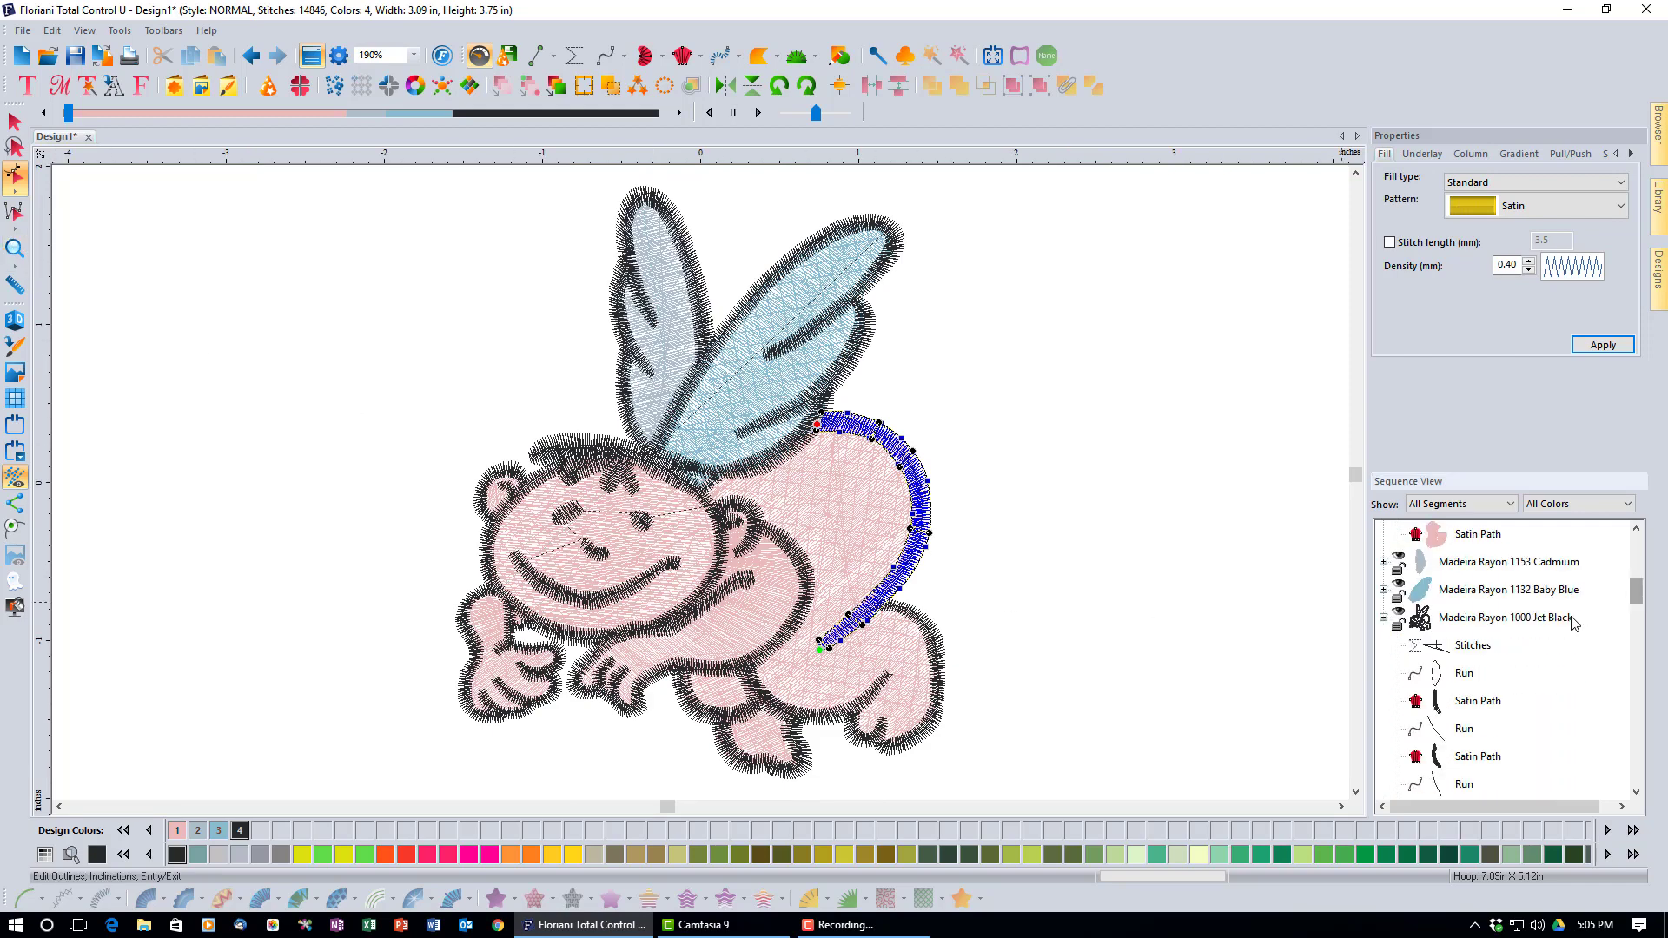
{"action": "left_click", "coordinate": [1520, 617]}
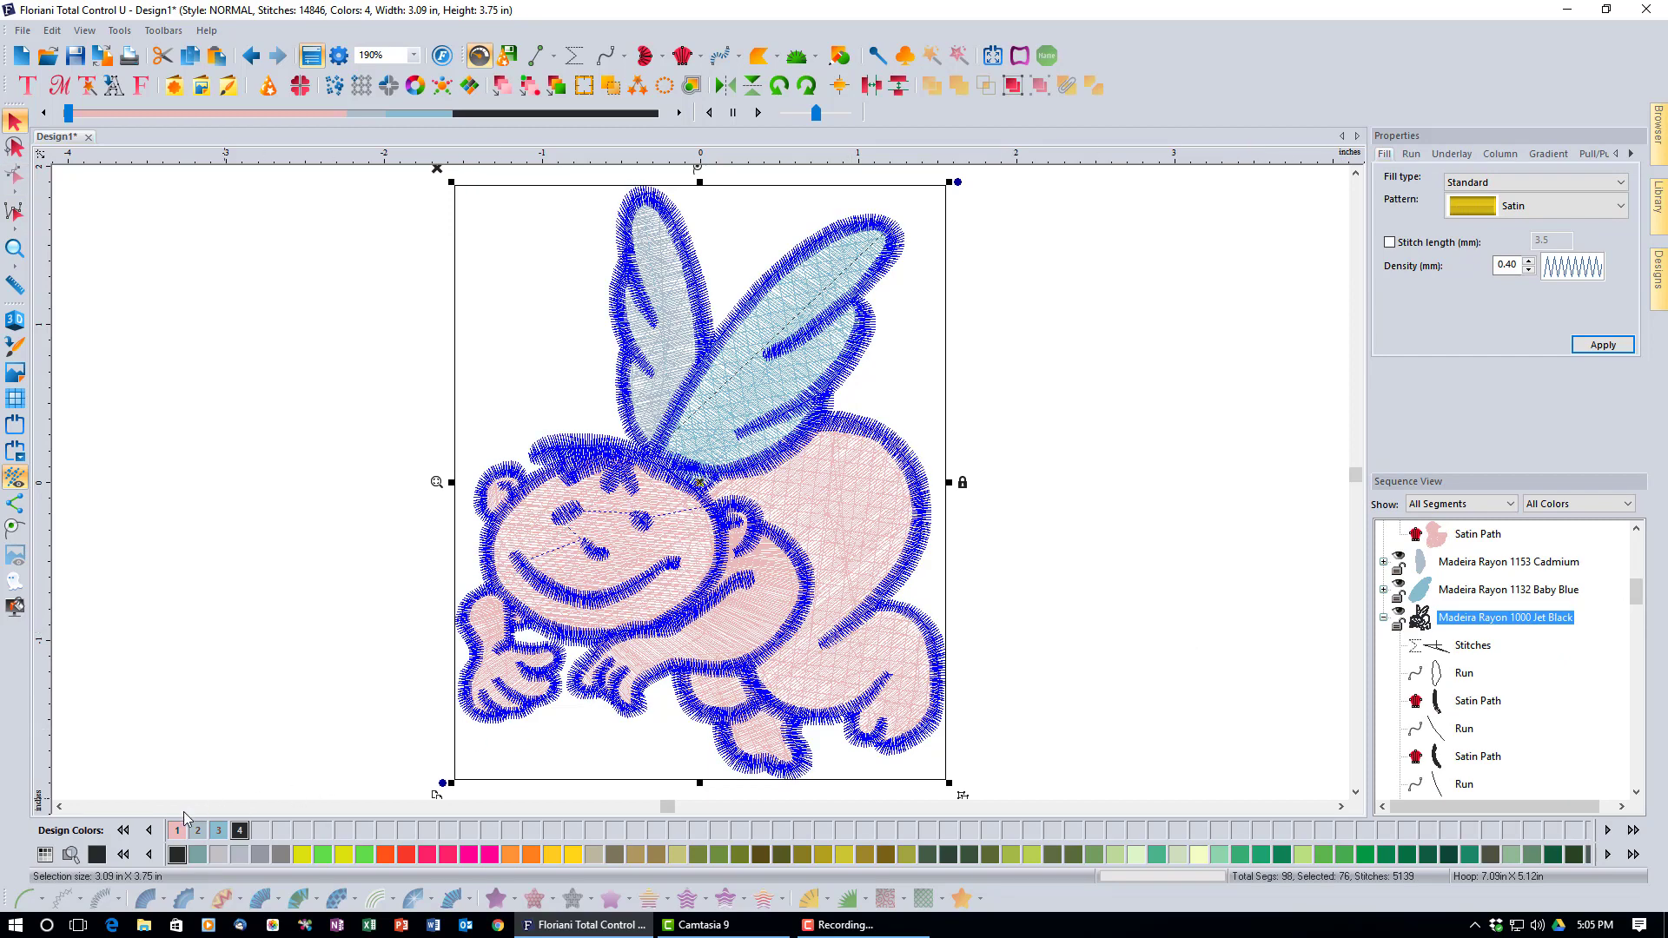
{"action": "left_click", "coordinate": [71, 856]}
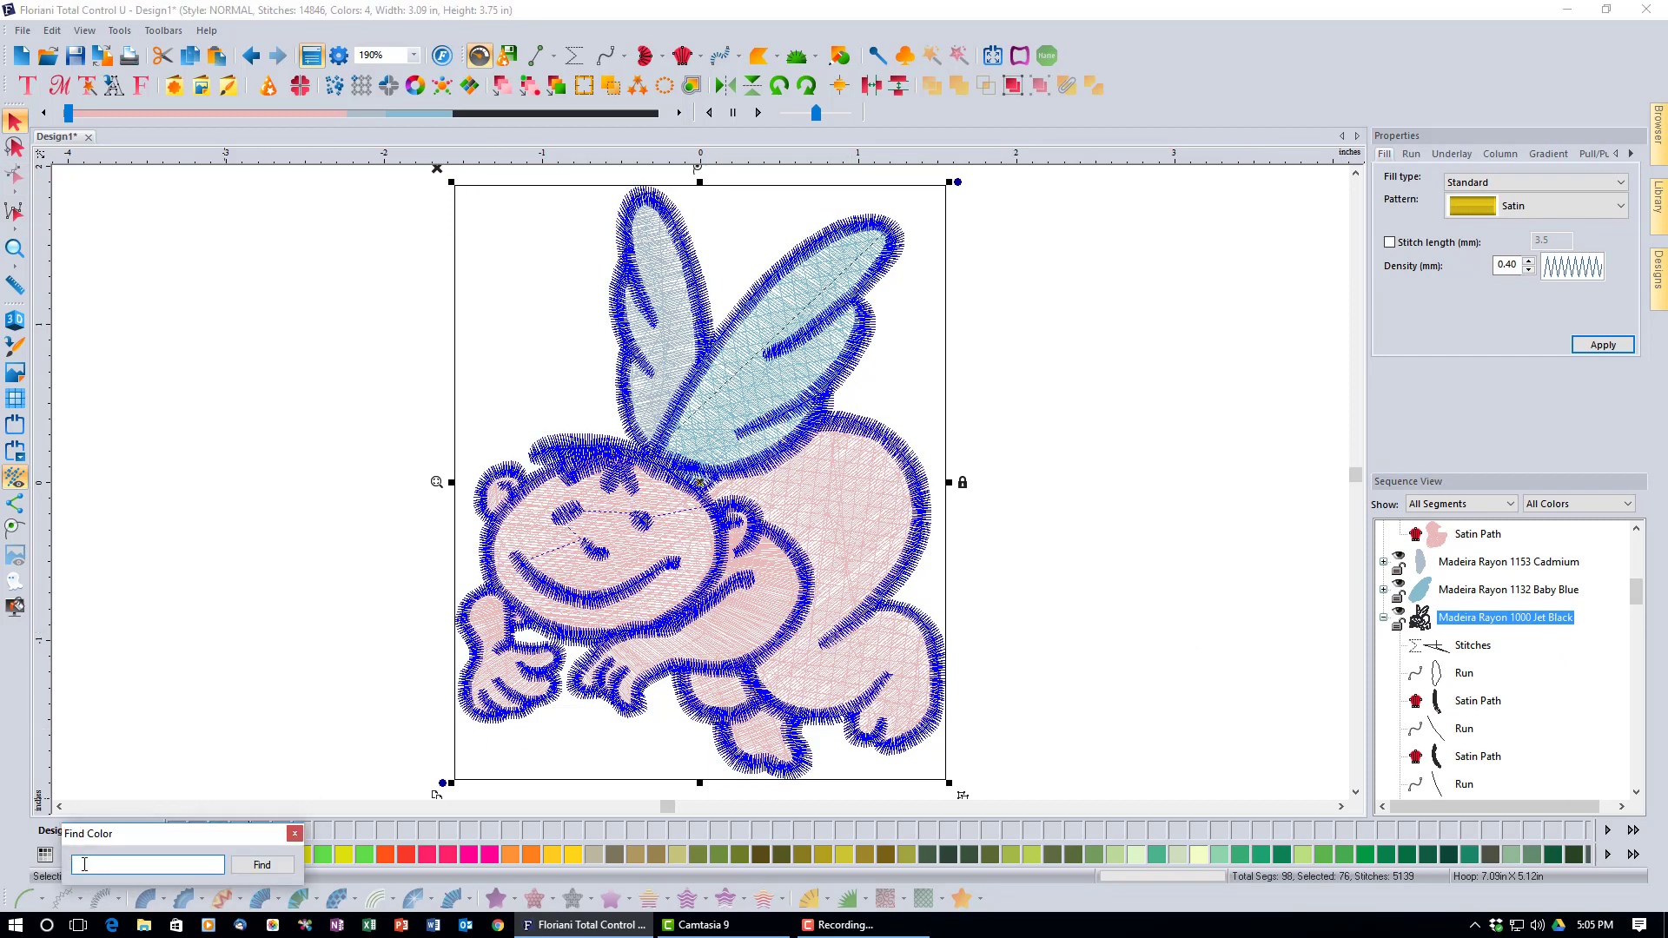
{"action": "type", "text": "800"}
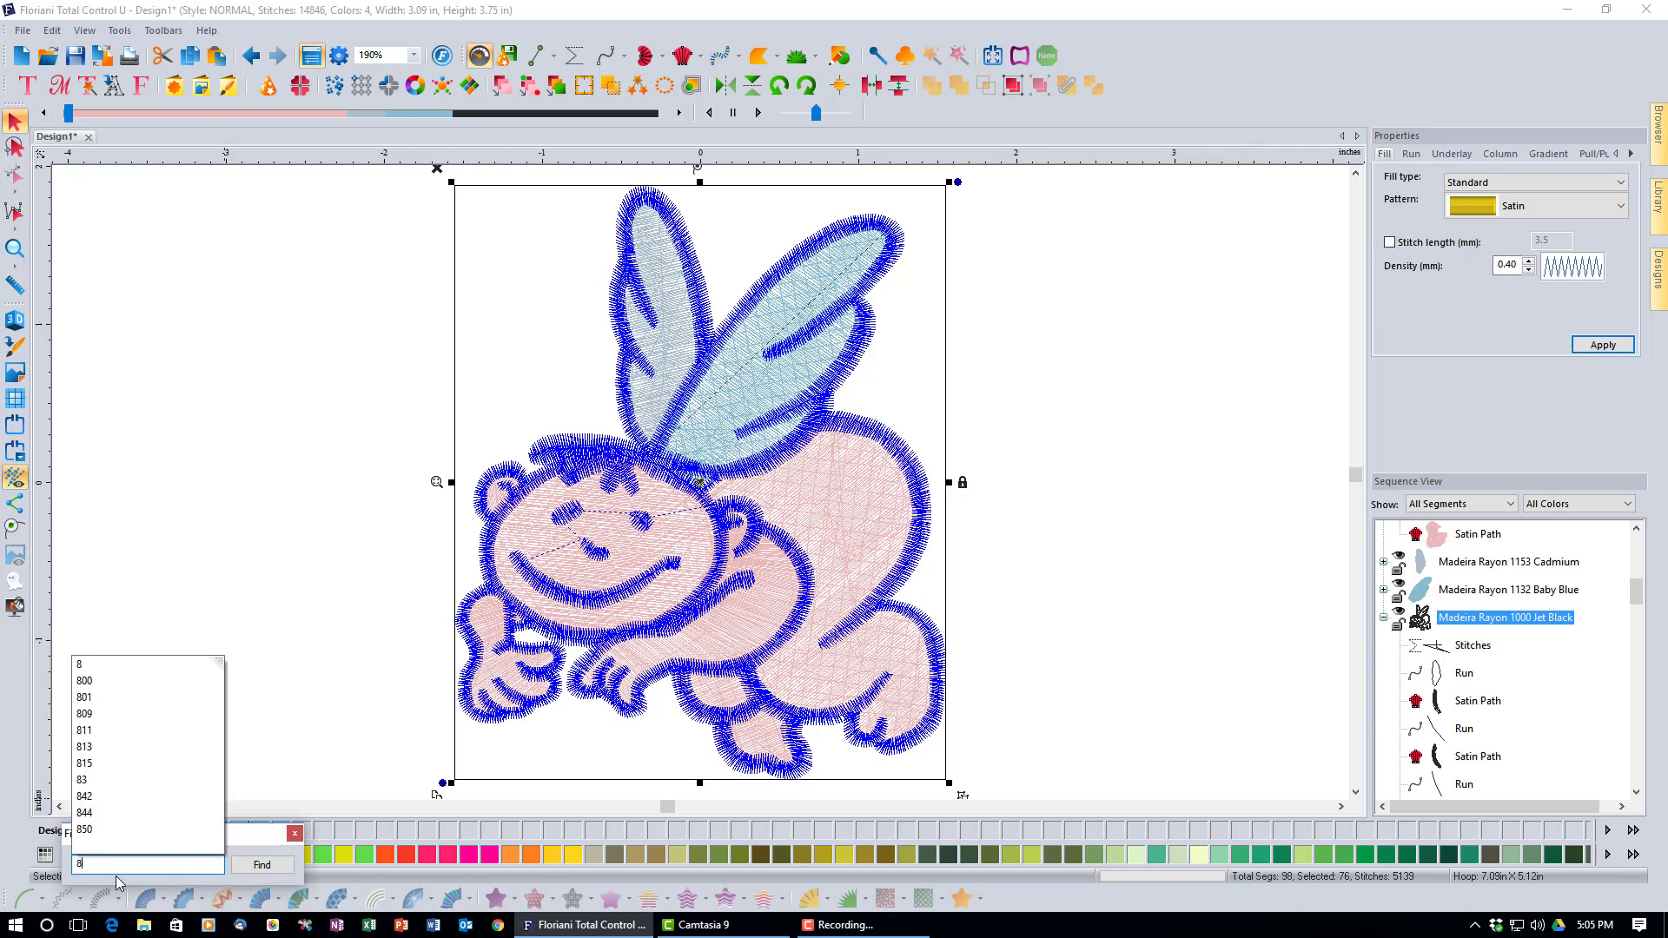
{"action": "left_click", "coordinate": [254, 865]}
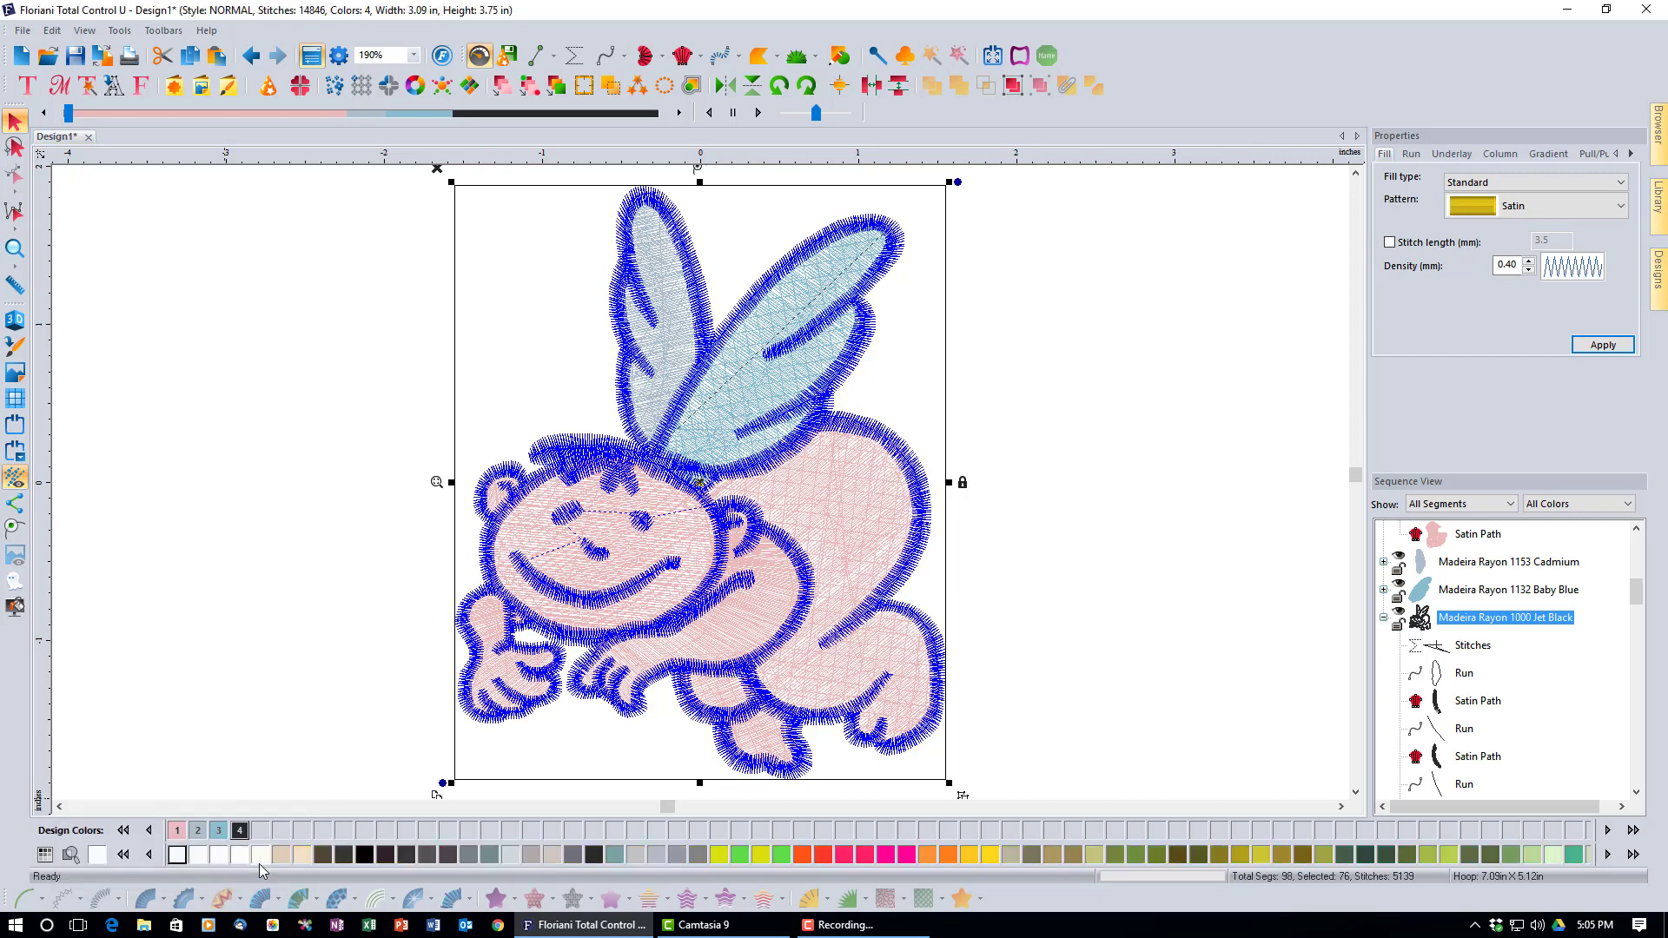
{"action": "left_click", "coordinate": [177, 853]}
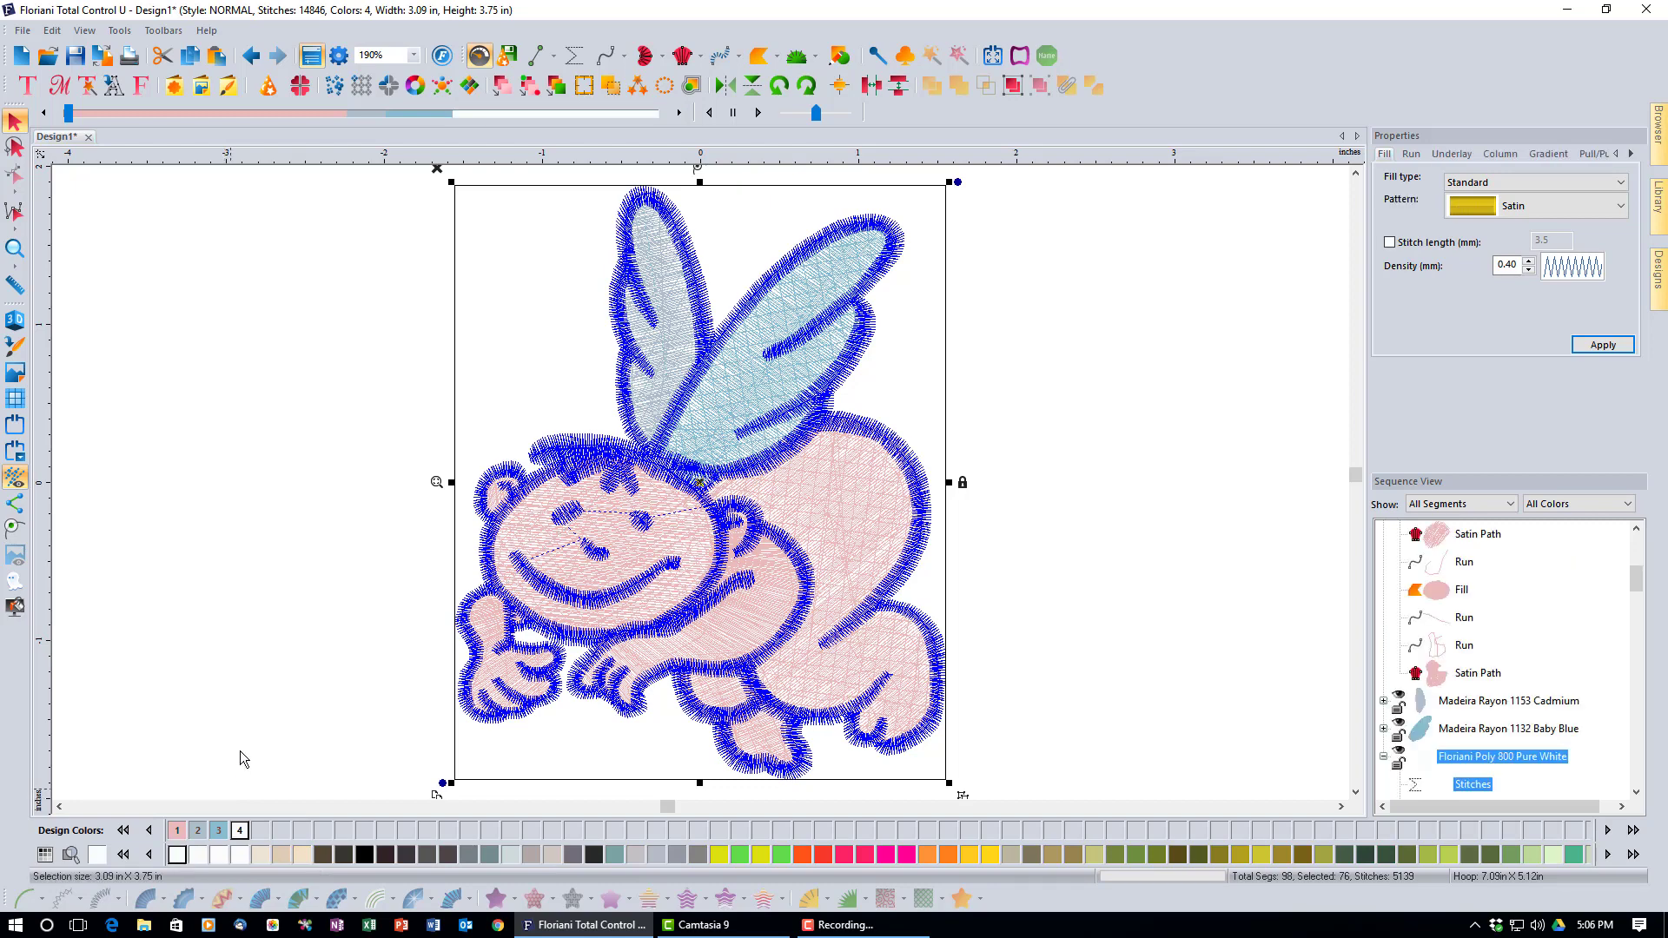
{"action": "left_click", "coordinate": [268, 649]}
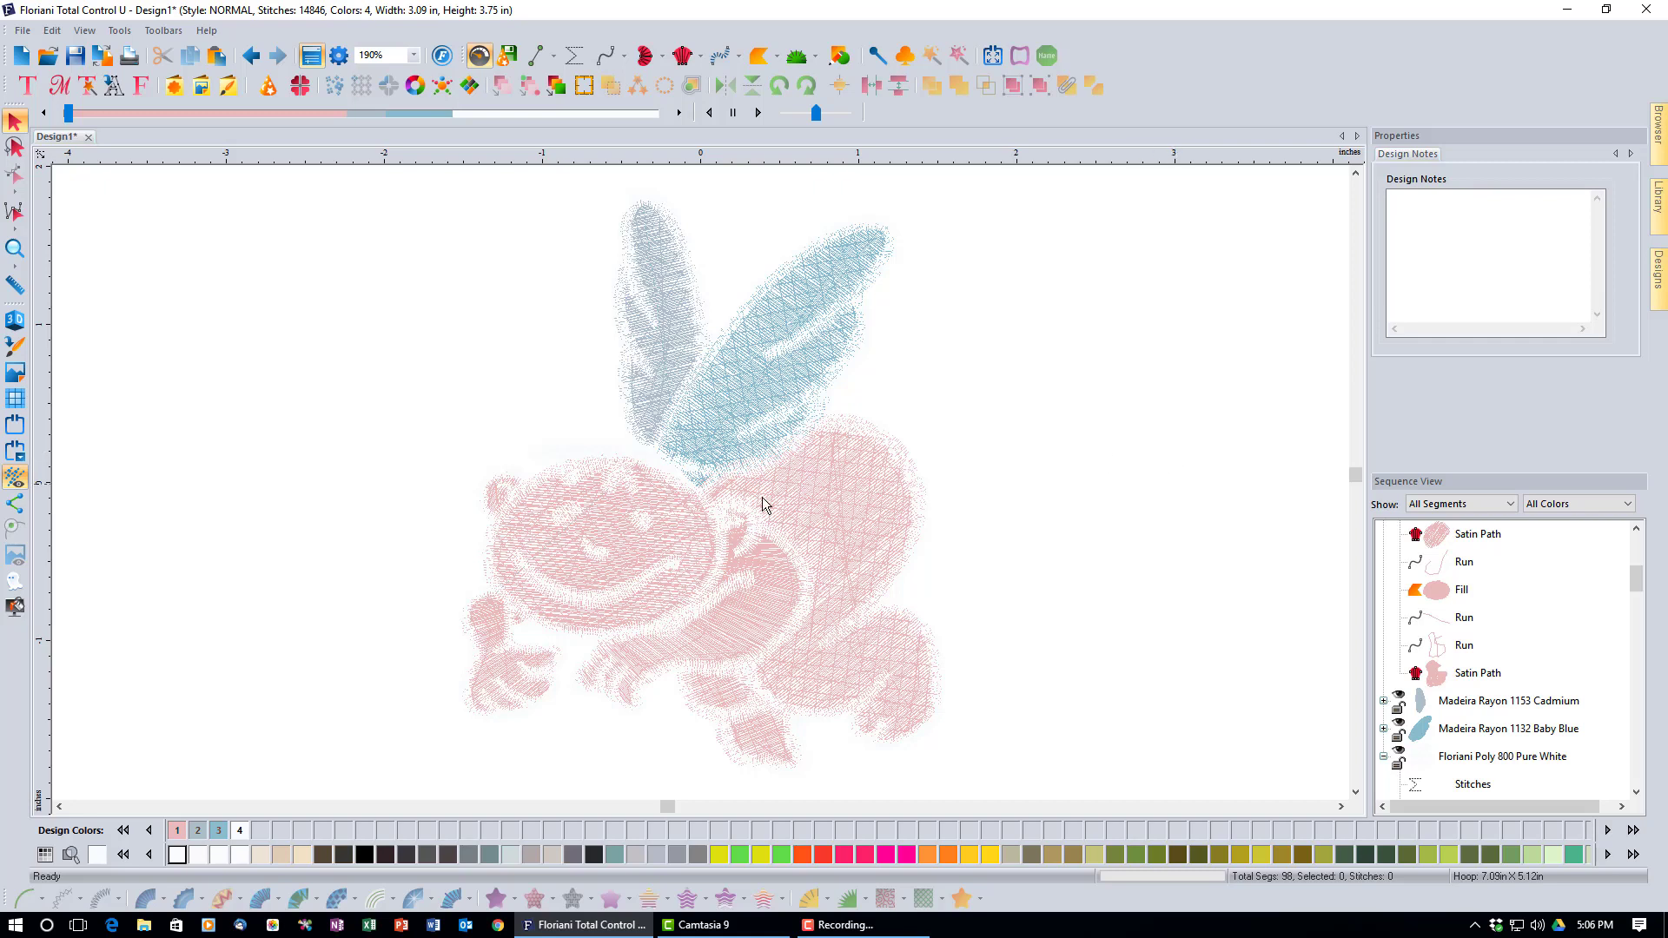
- Set the workspace background color to light gray (192, 192, 192)
{"action": "left_click", "coordinate": [22, 616]}
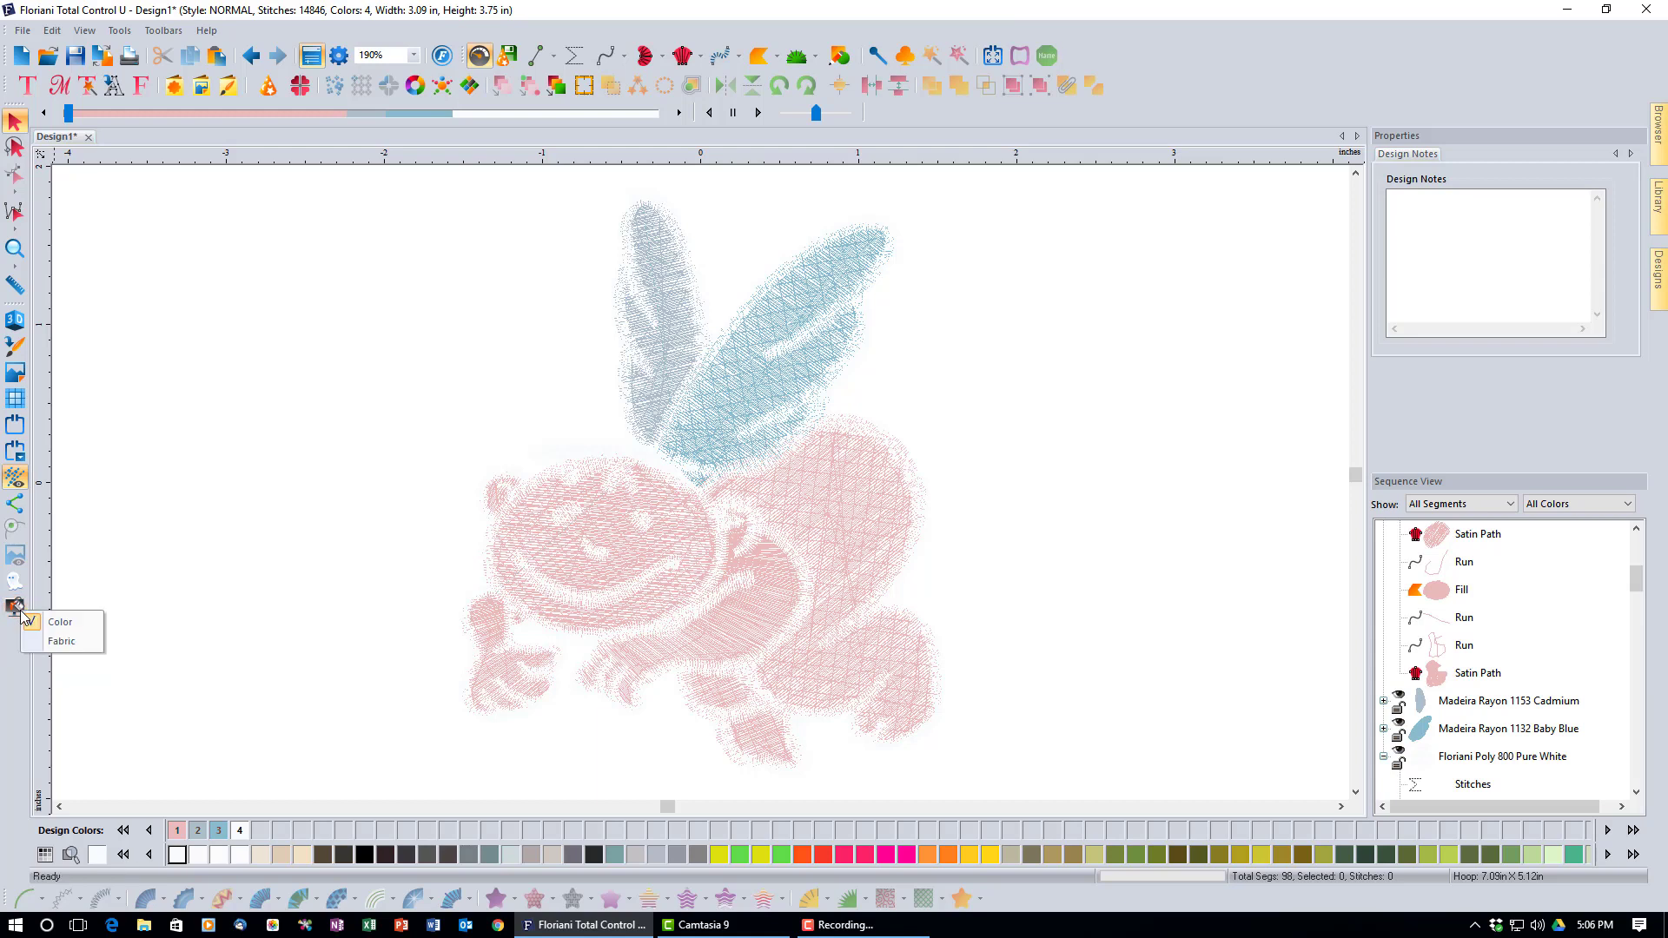
{"action": "left_click", "coordinate": [71, 627]}
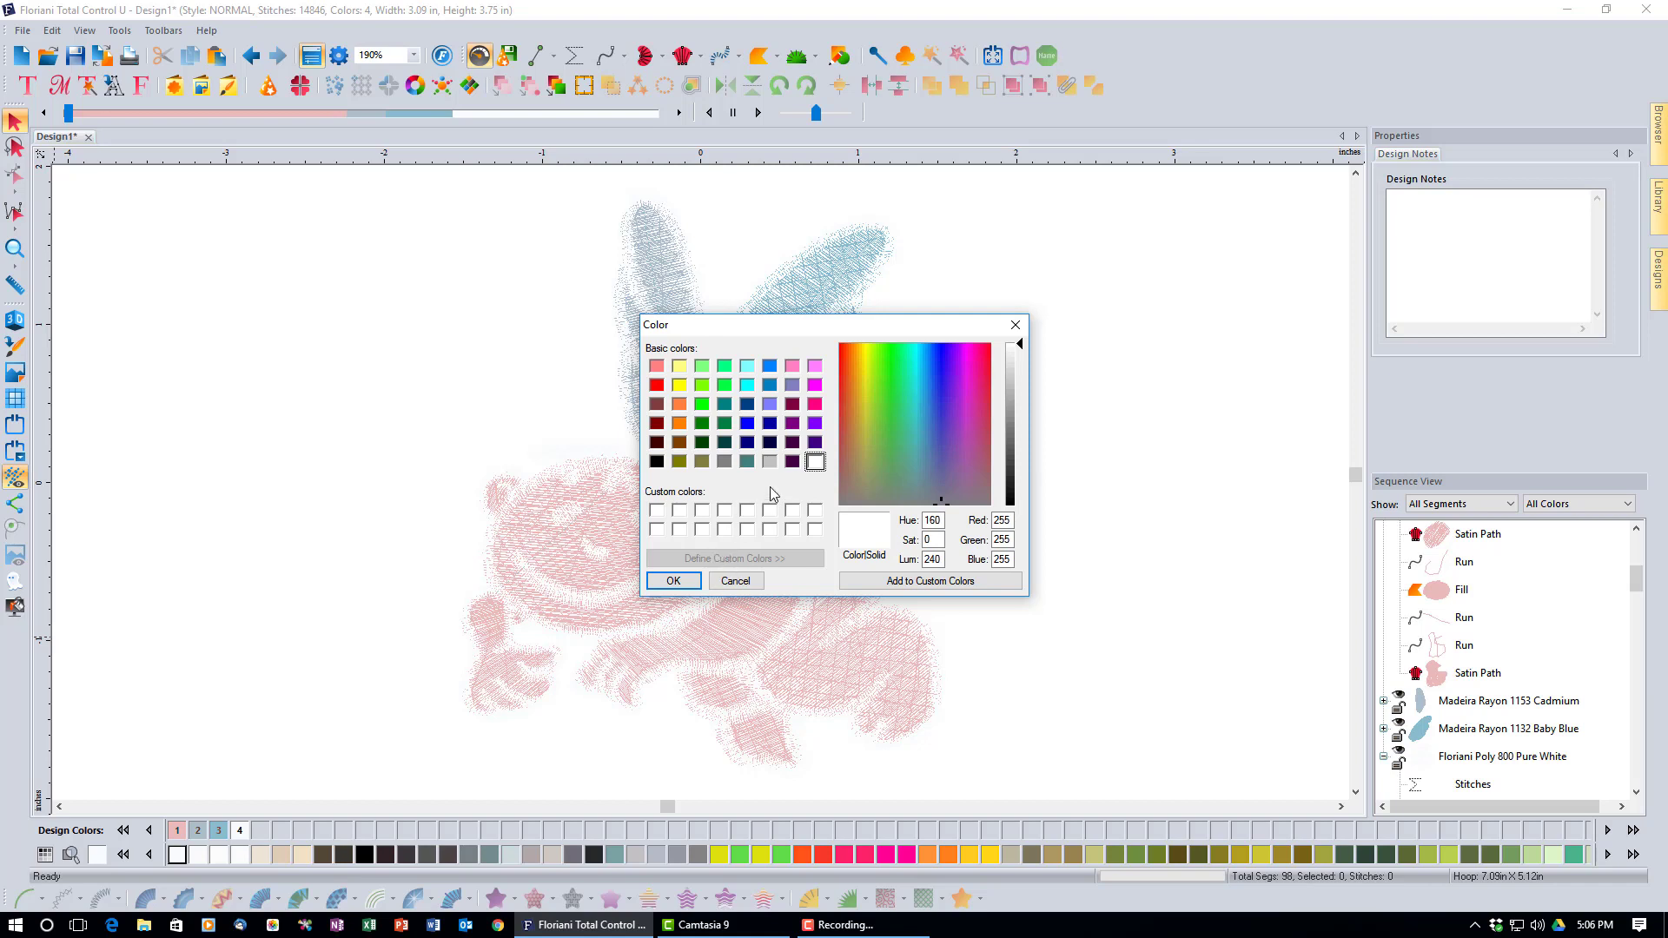
{"action": "left_click", "coordinate": [769, 461]}
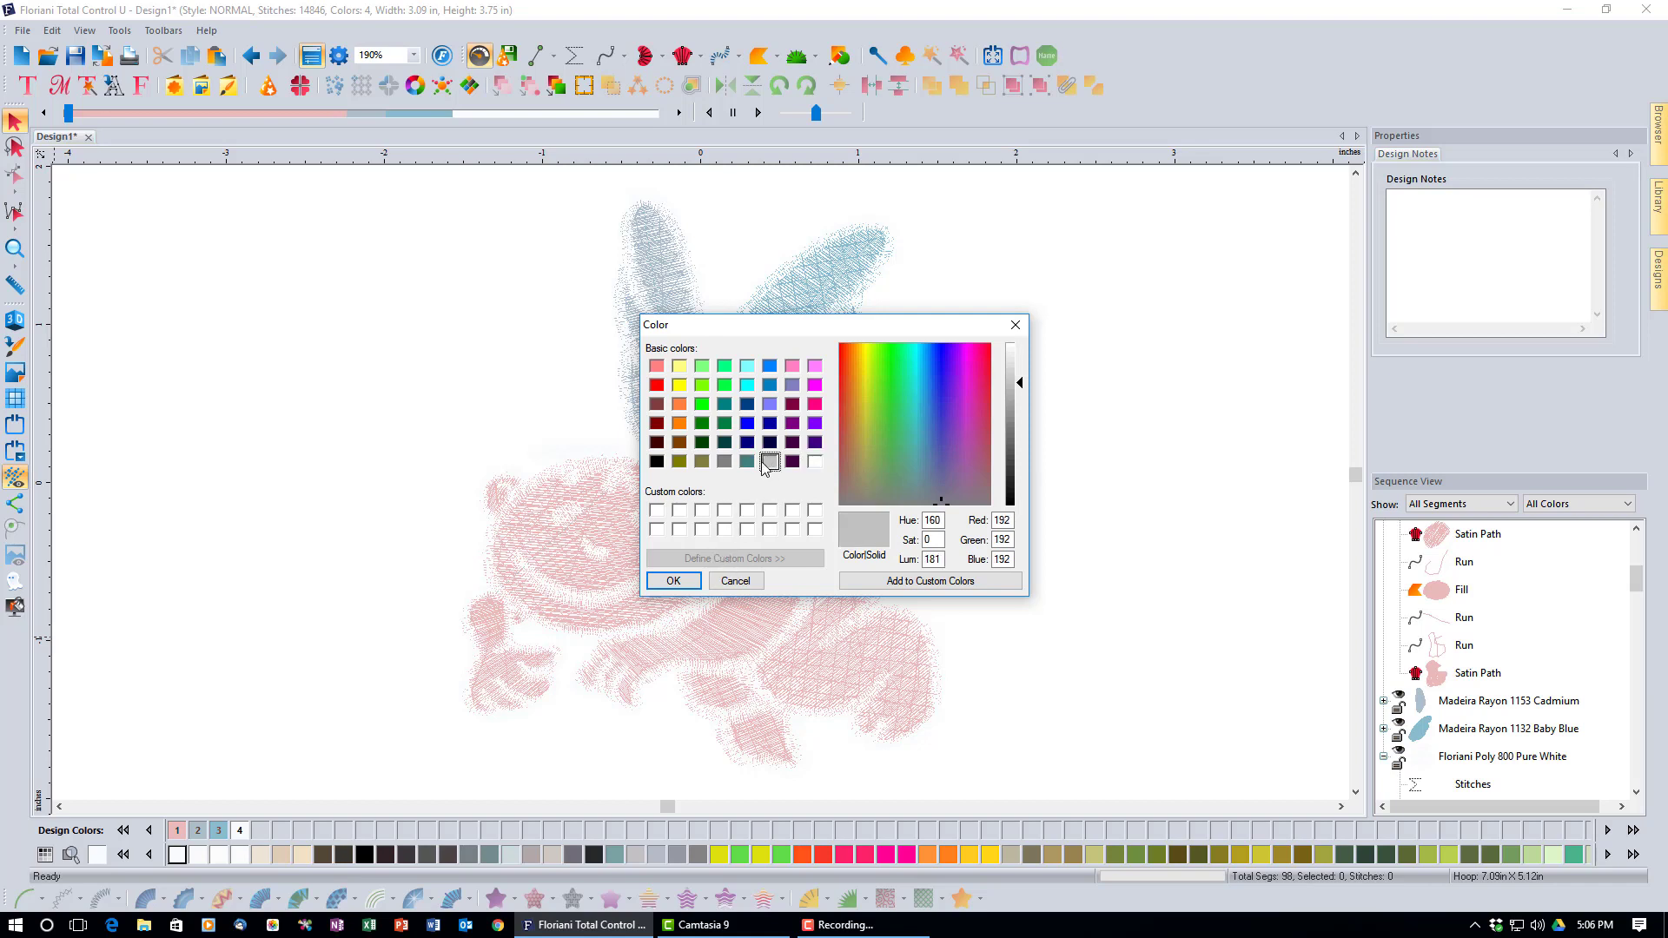
{"action": "left_click", "coordinate": [674, 582]}
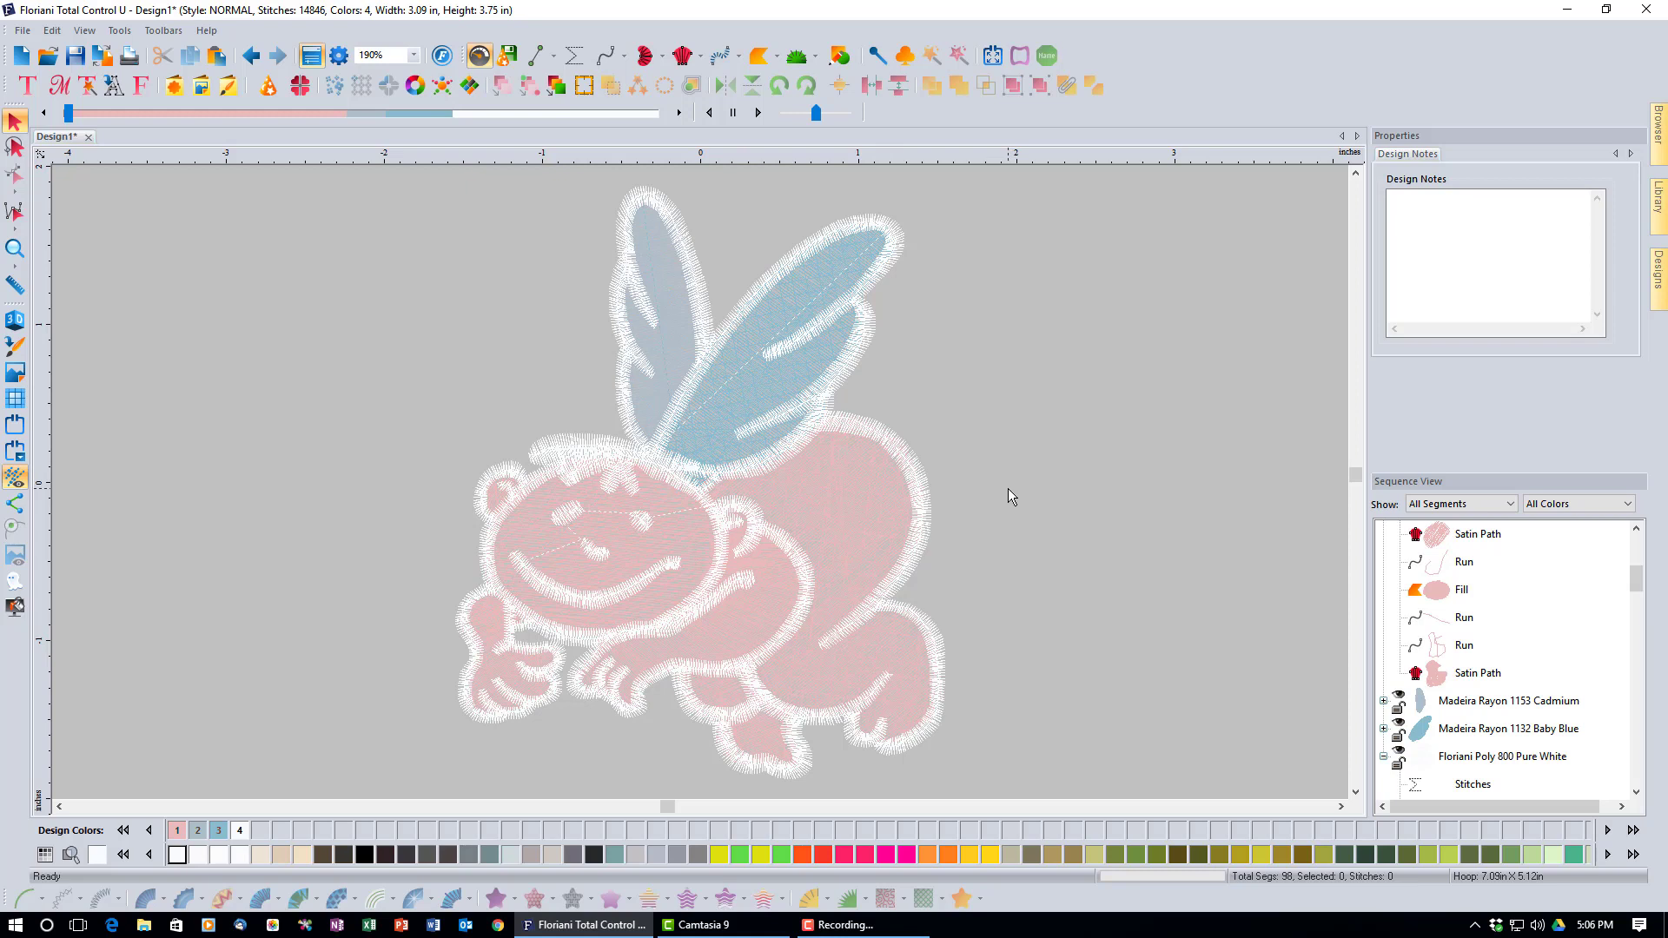
- Set the workspace background color back to white
{"action": "left_click", "coordinate": [18, 608]}
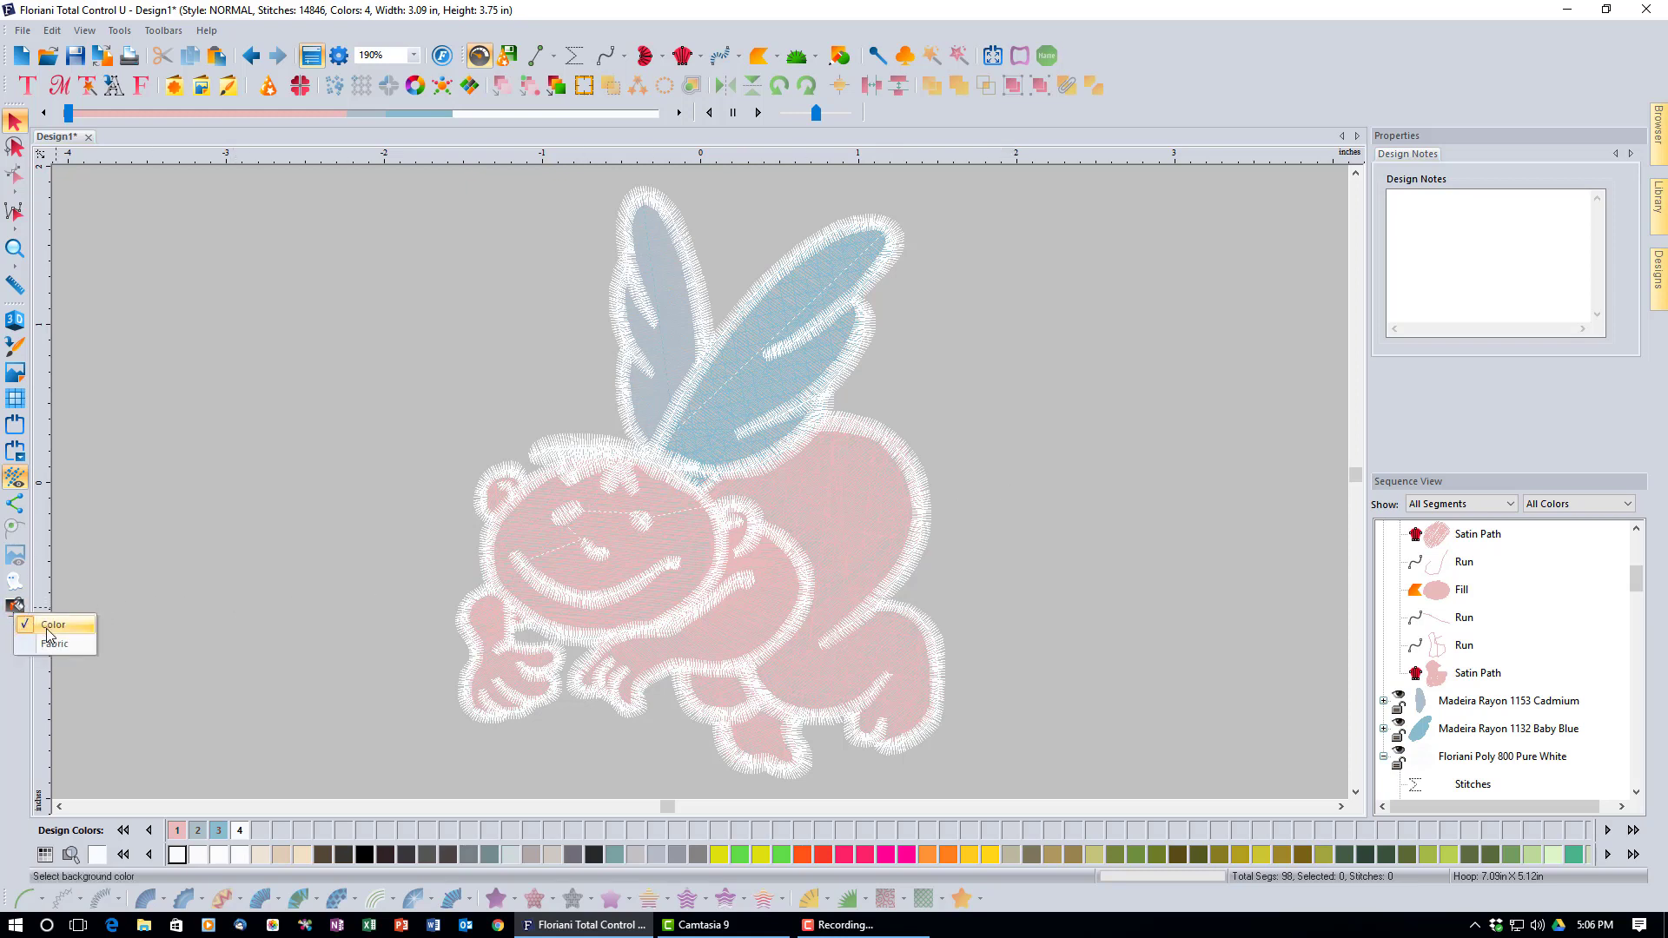
{"action": "left_click", "coordinate": [45, 629]}
{"action": "left_click", "coordinate": [814, 461]}
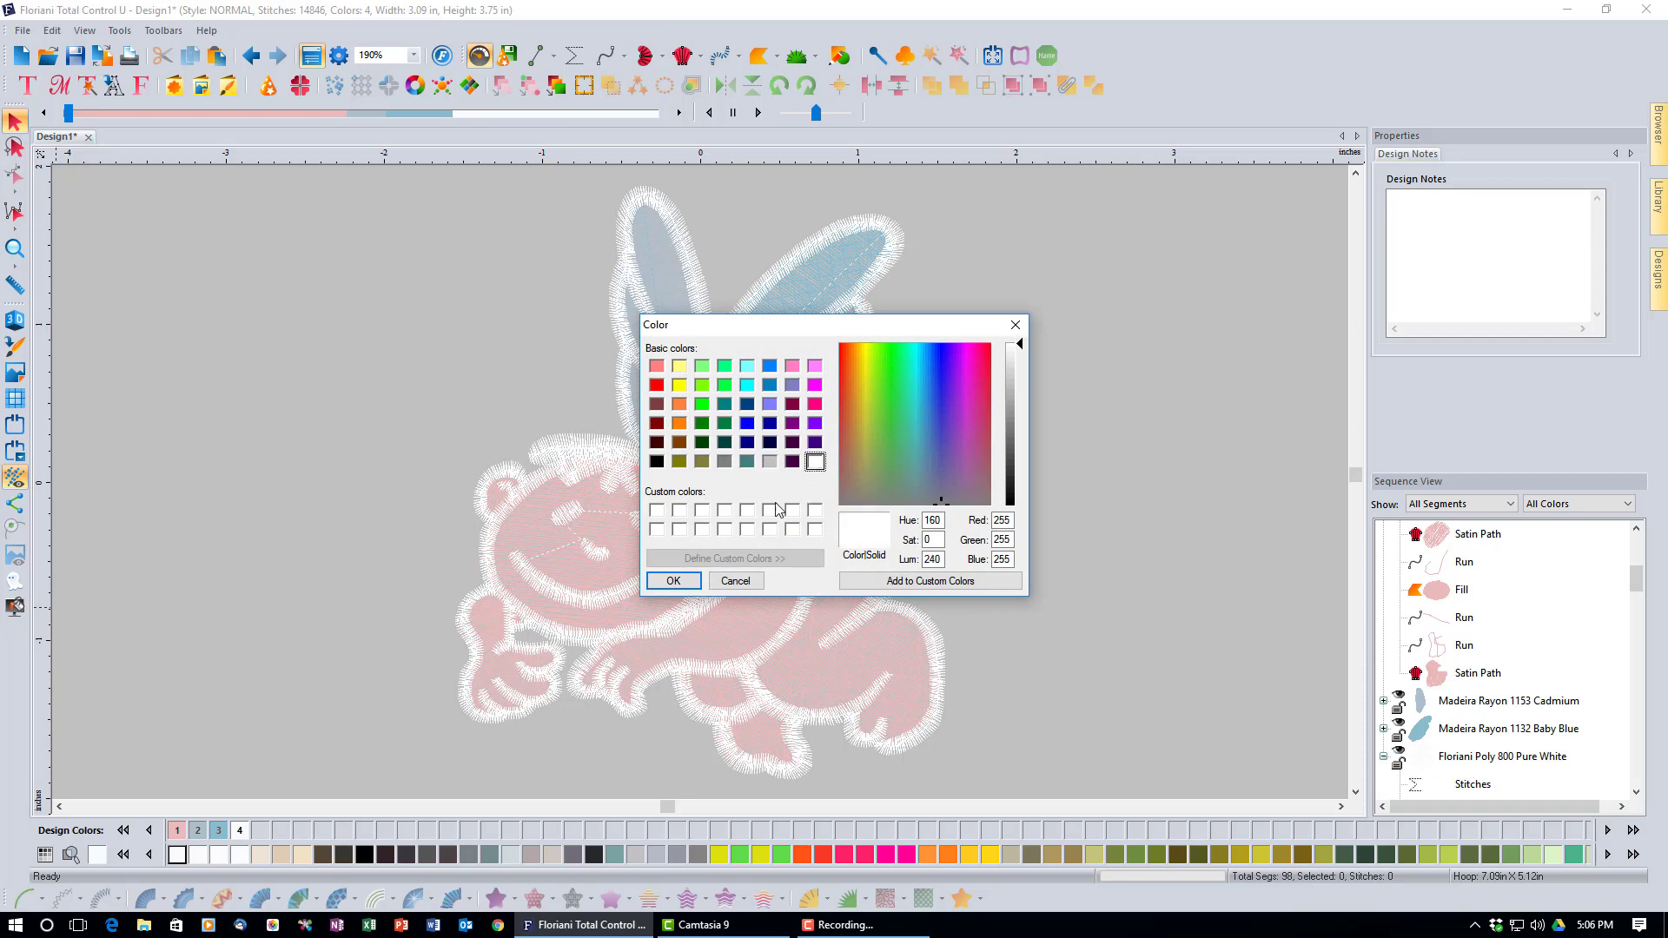
{"action": "left_click", "coordinate": [673, 580]}
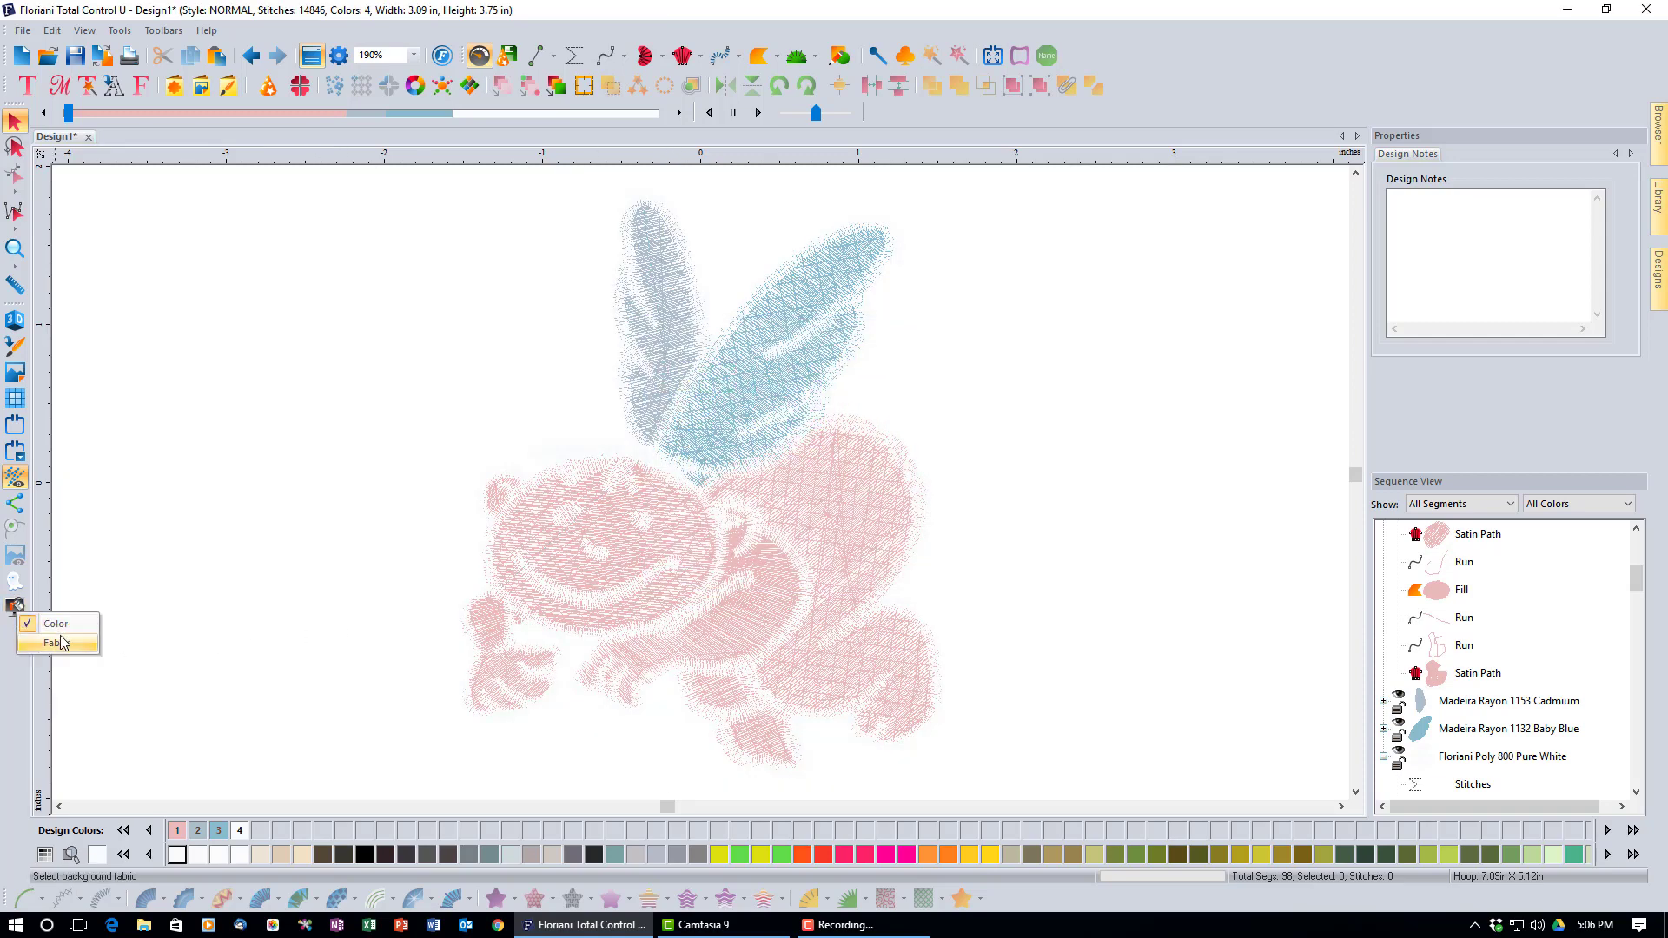
- Load the Beige Thatch fabric as the workspace background and display the design in 3D
{"action": "left_click", "coordinate": [62, 643]}
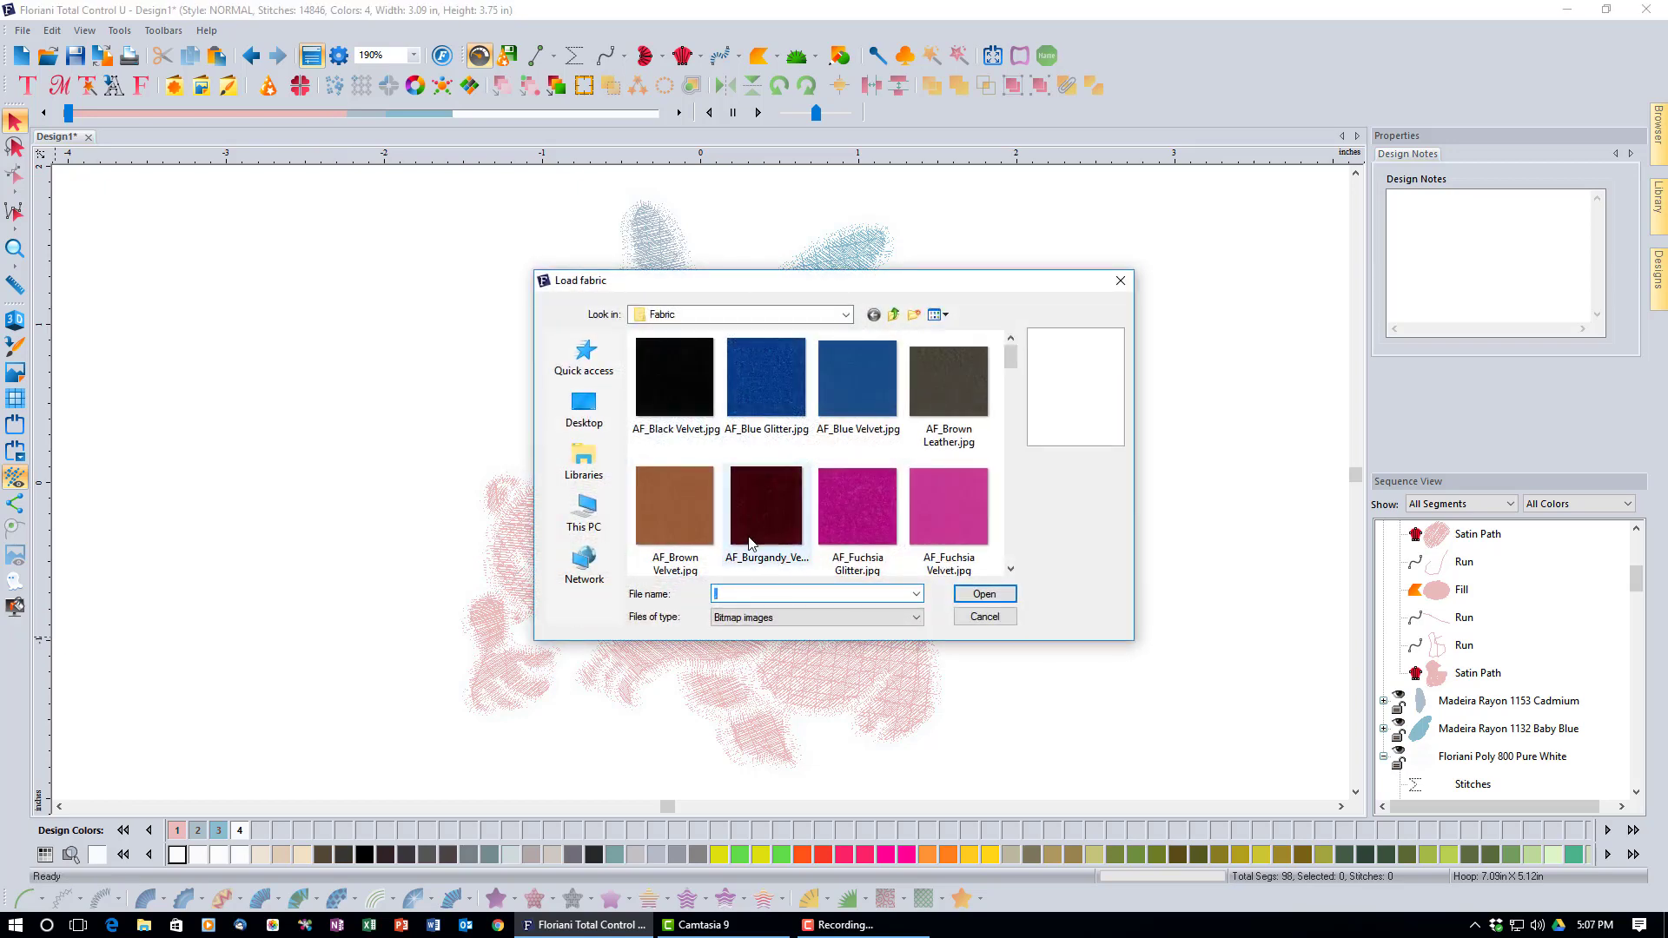
{"action": "left_click_drag", "start_coordinate": [1009, 361], "coordinate": [1014, 432]}
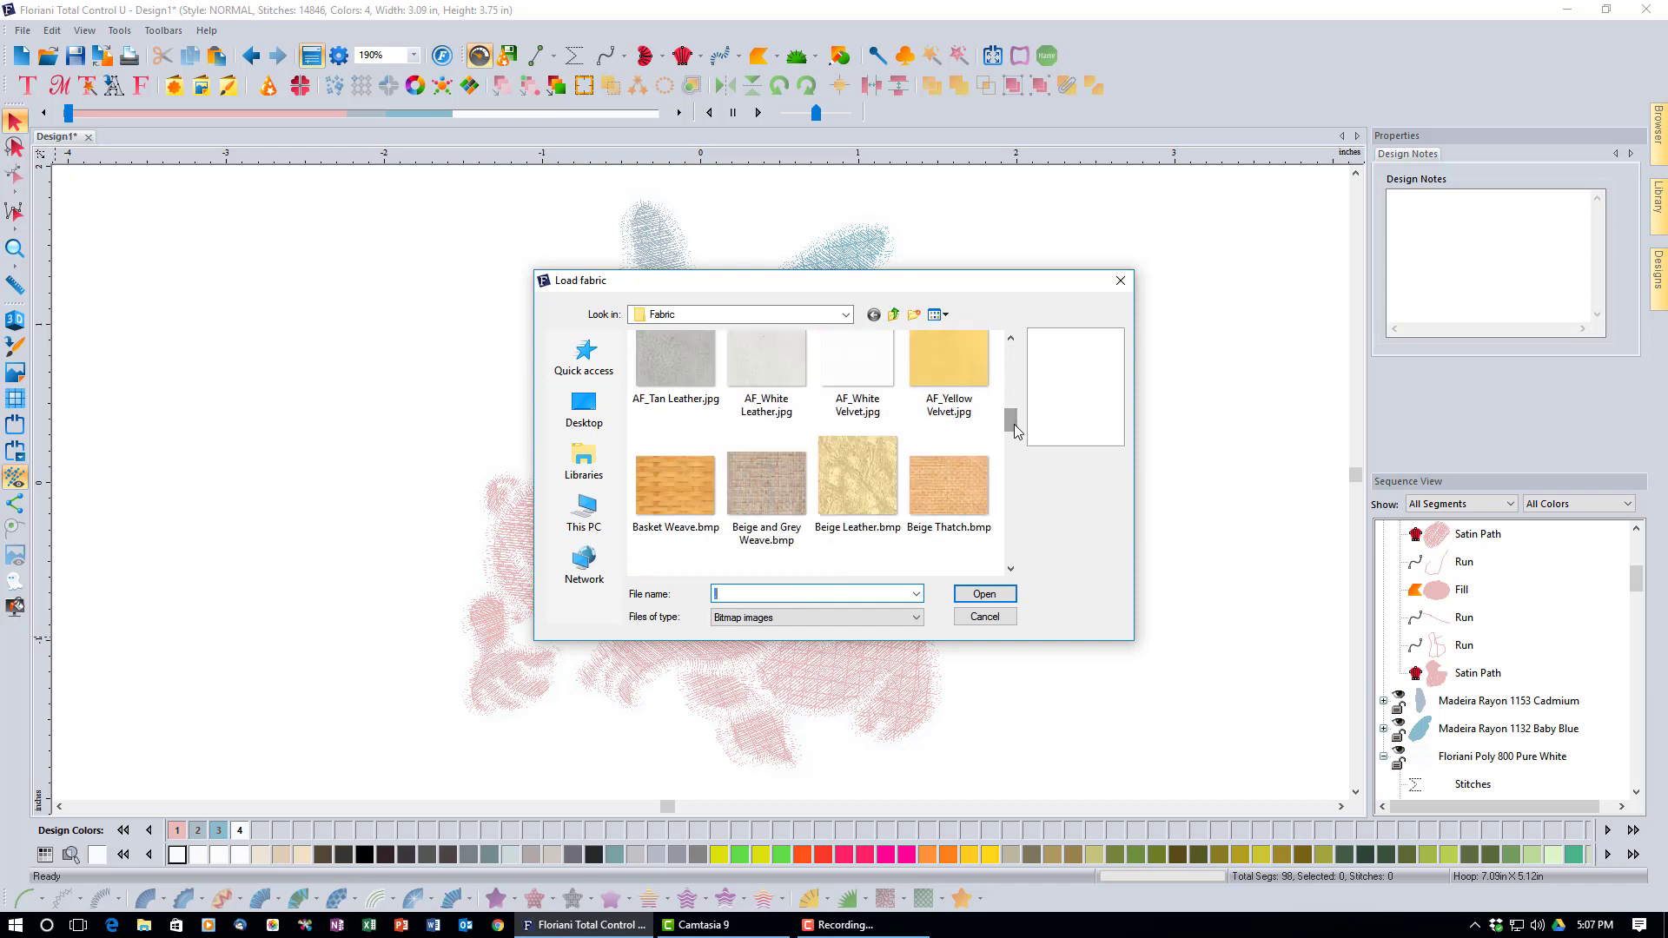
{"action": "left_click", "coordinate": [945, 479]}
{"action": "left_click", "coordinate": [980, 593]}
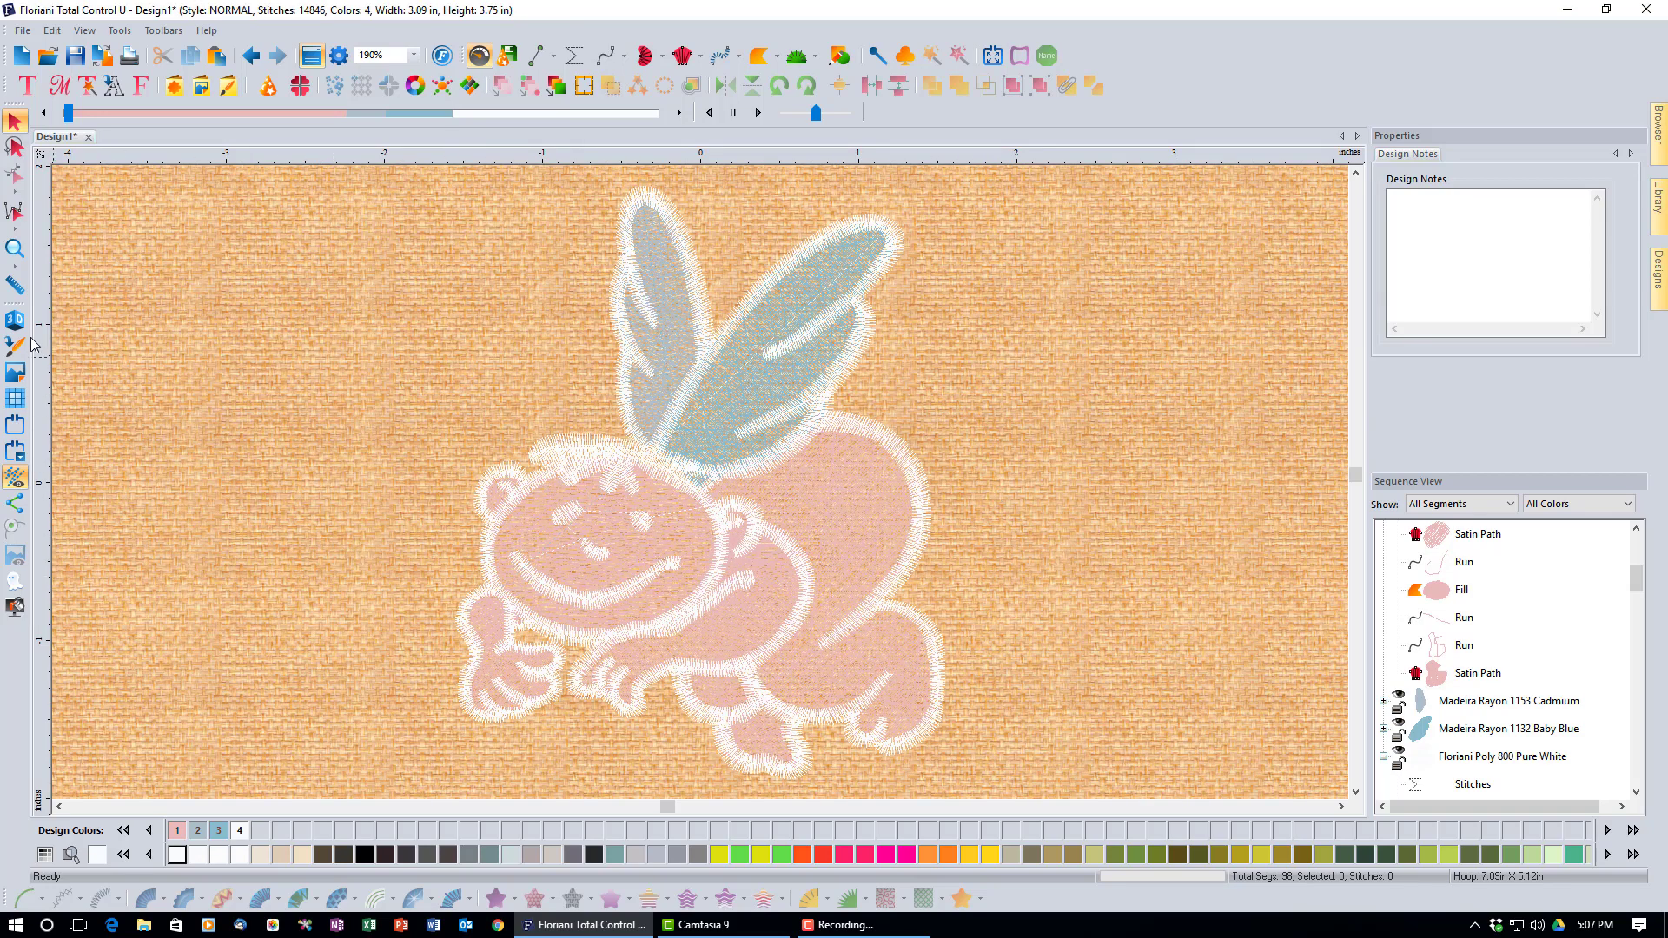
{"action": "left_click", "coordinate": [14, 320]}
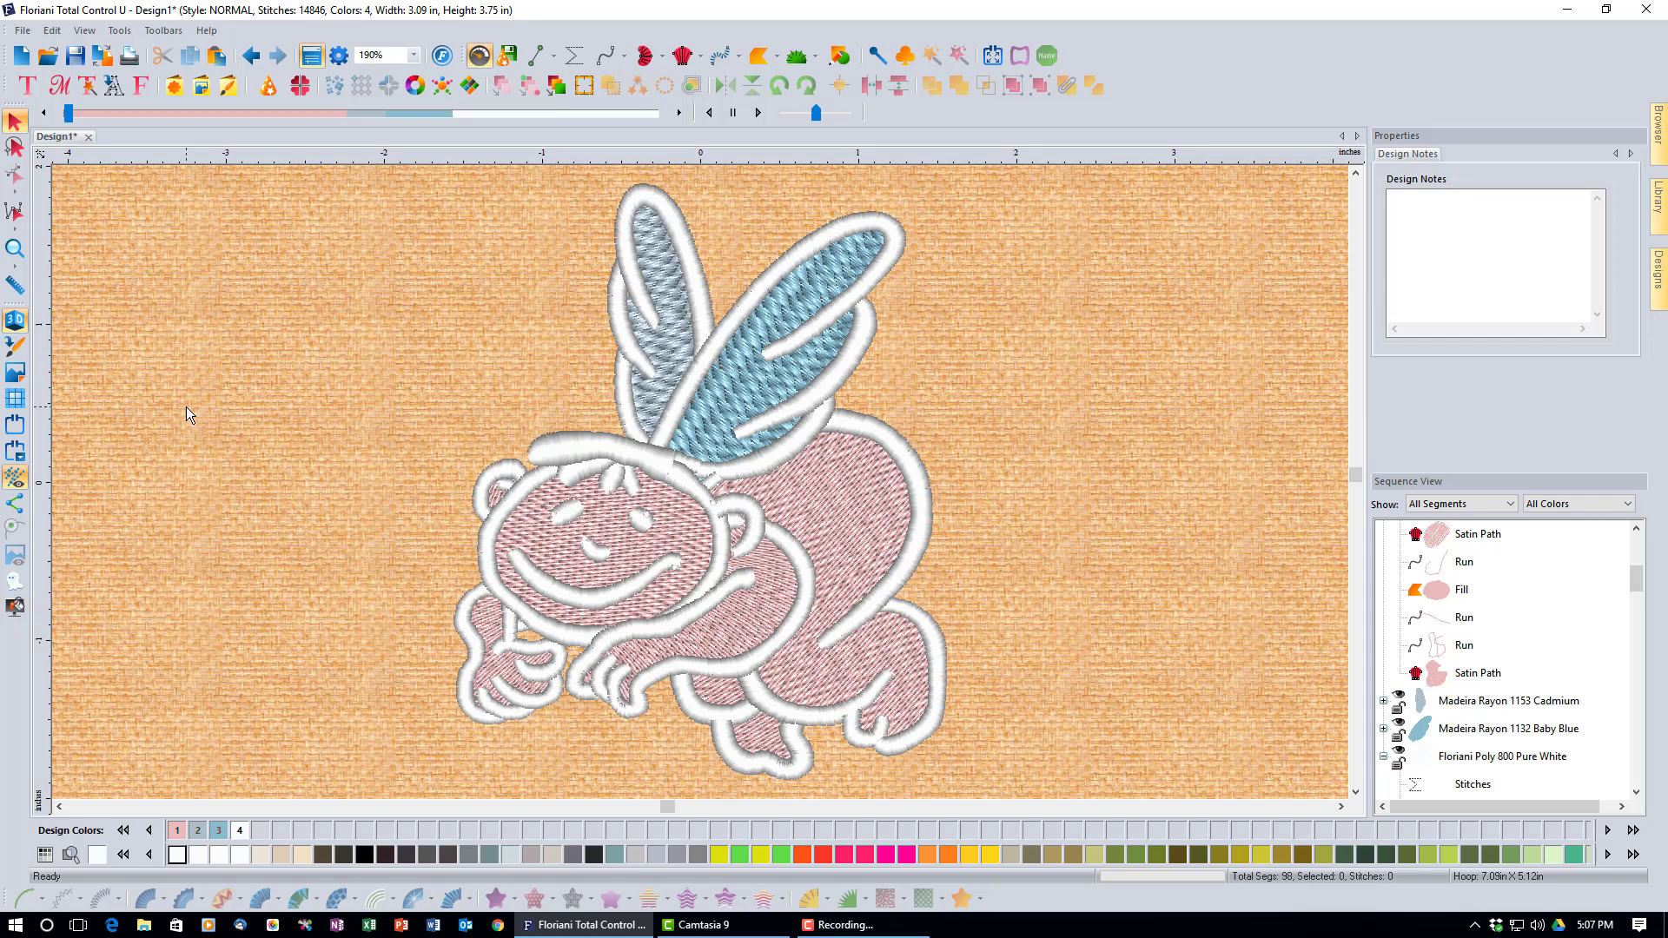
- Replace the fabric workspace background with plain white (255, 255, 255)
{"action": "left_click", "coordinate": [15, 606]}
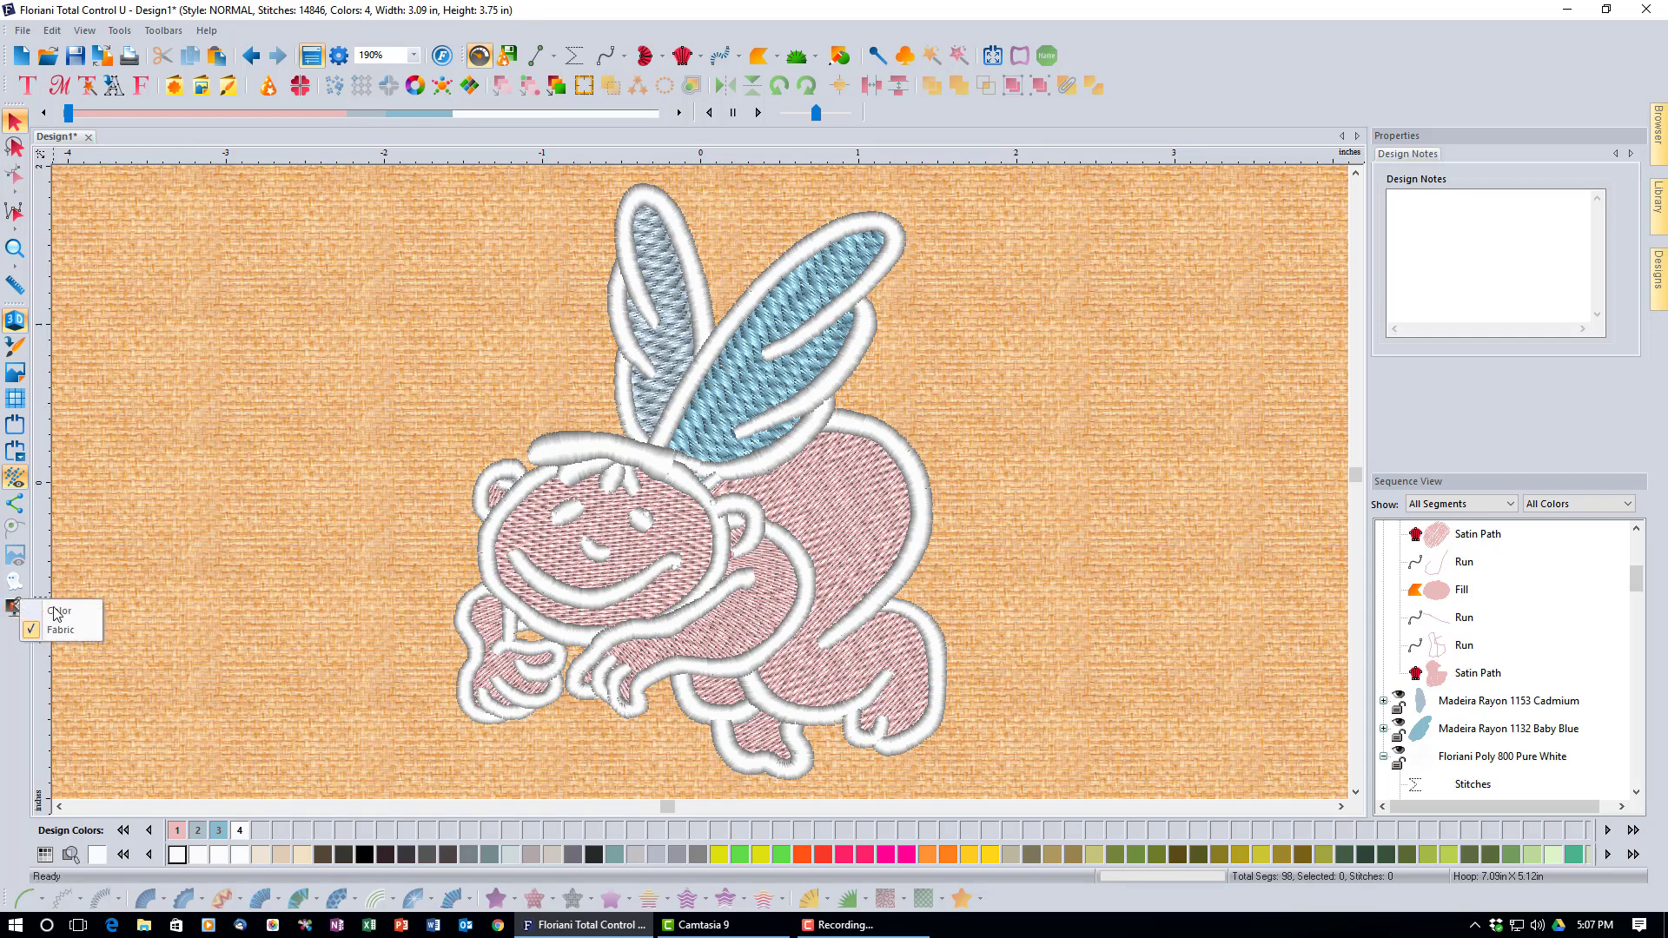
{"action": "left_click", "coordinate": [61, 612]}
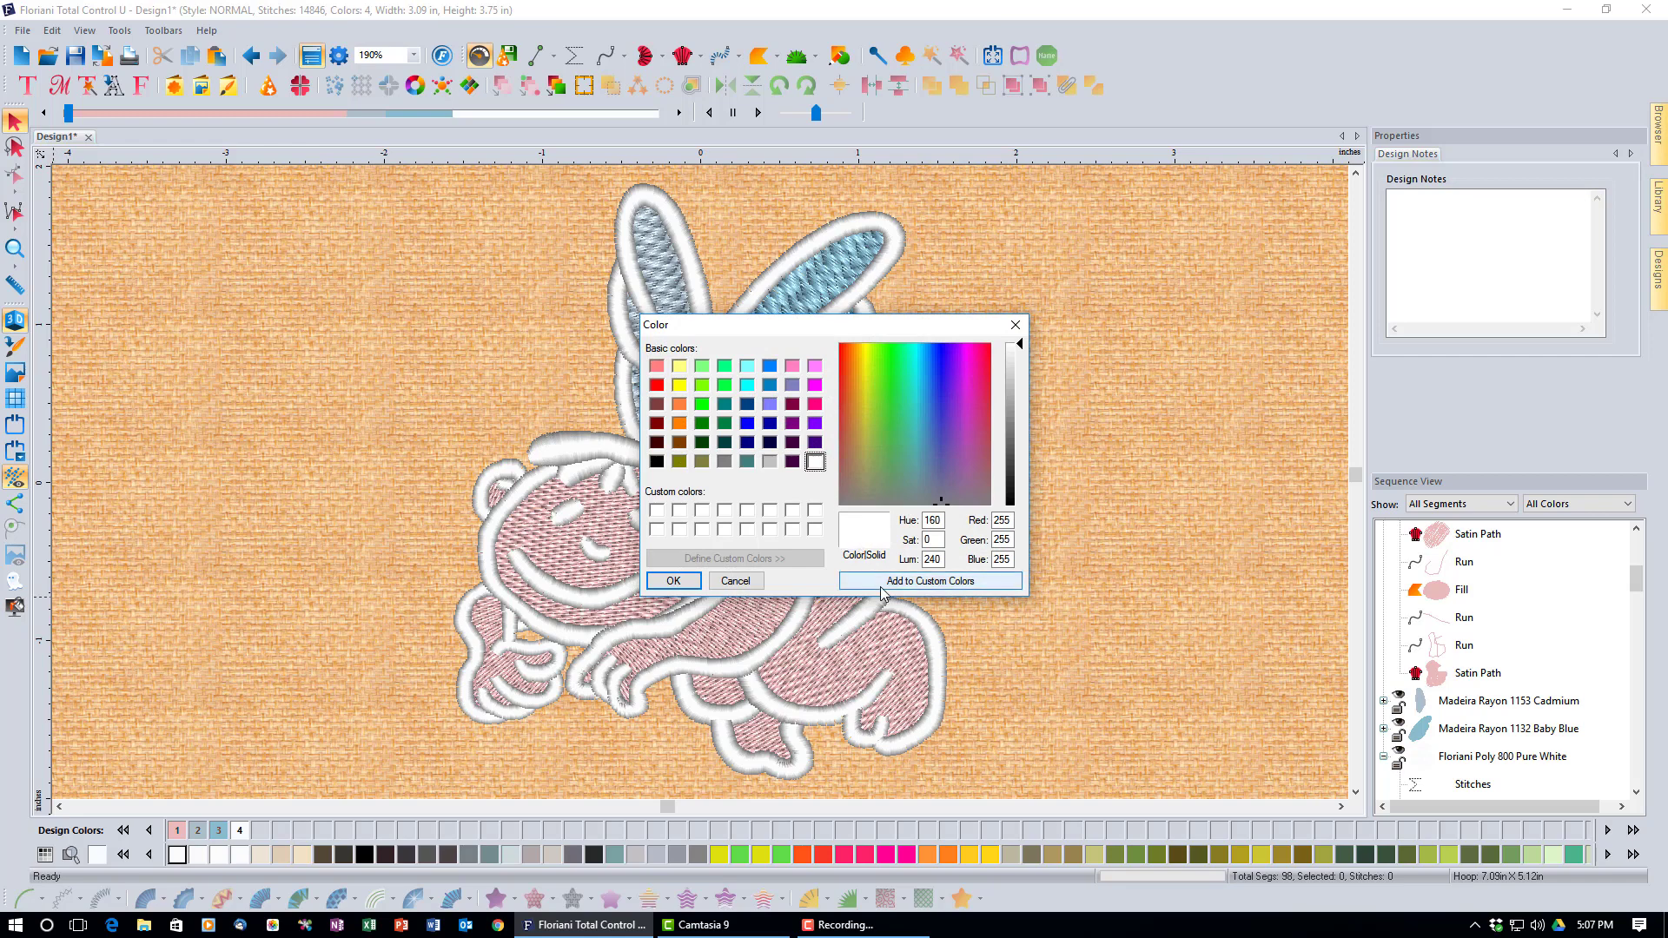
{"action": "left_click", "coordinate": [660, 582]}
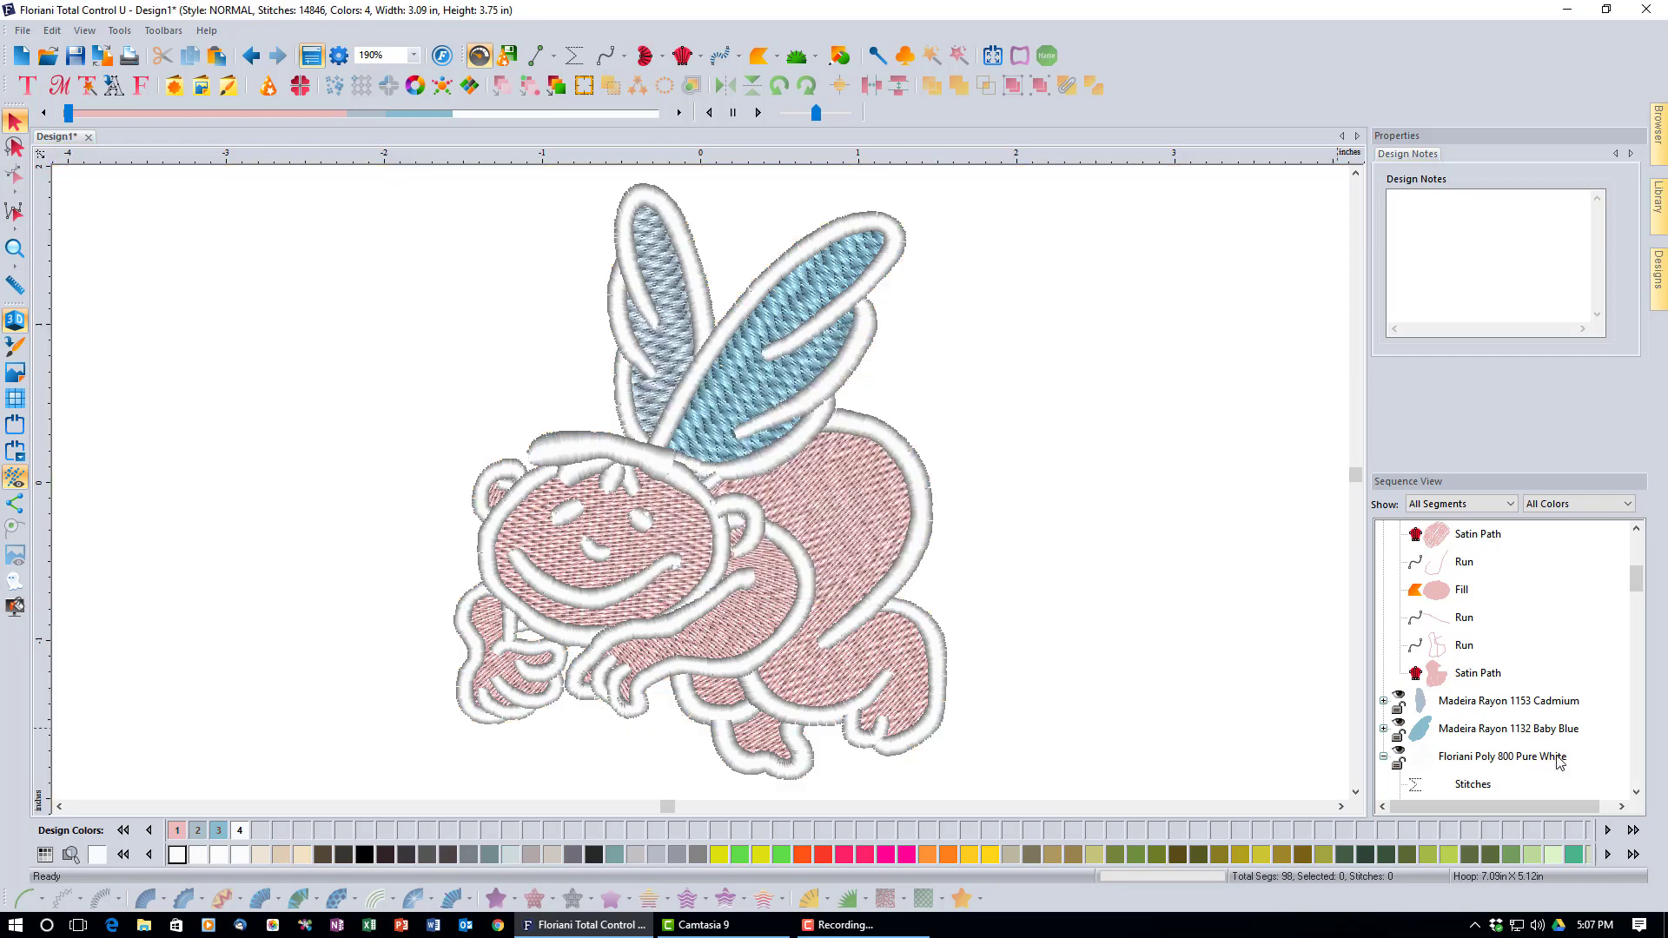
- Recolor the design's Pure White outlines to Floriani Poly 436 Graphite and clear the selection
{"action": "left_click", "coordinate": [1507, 758]}
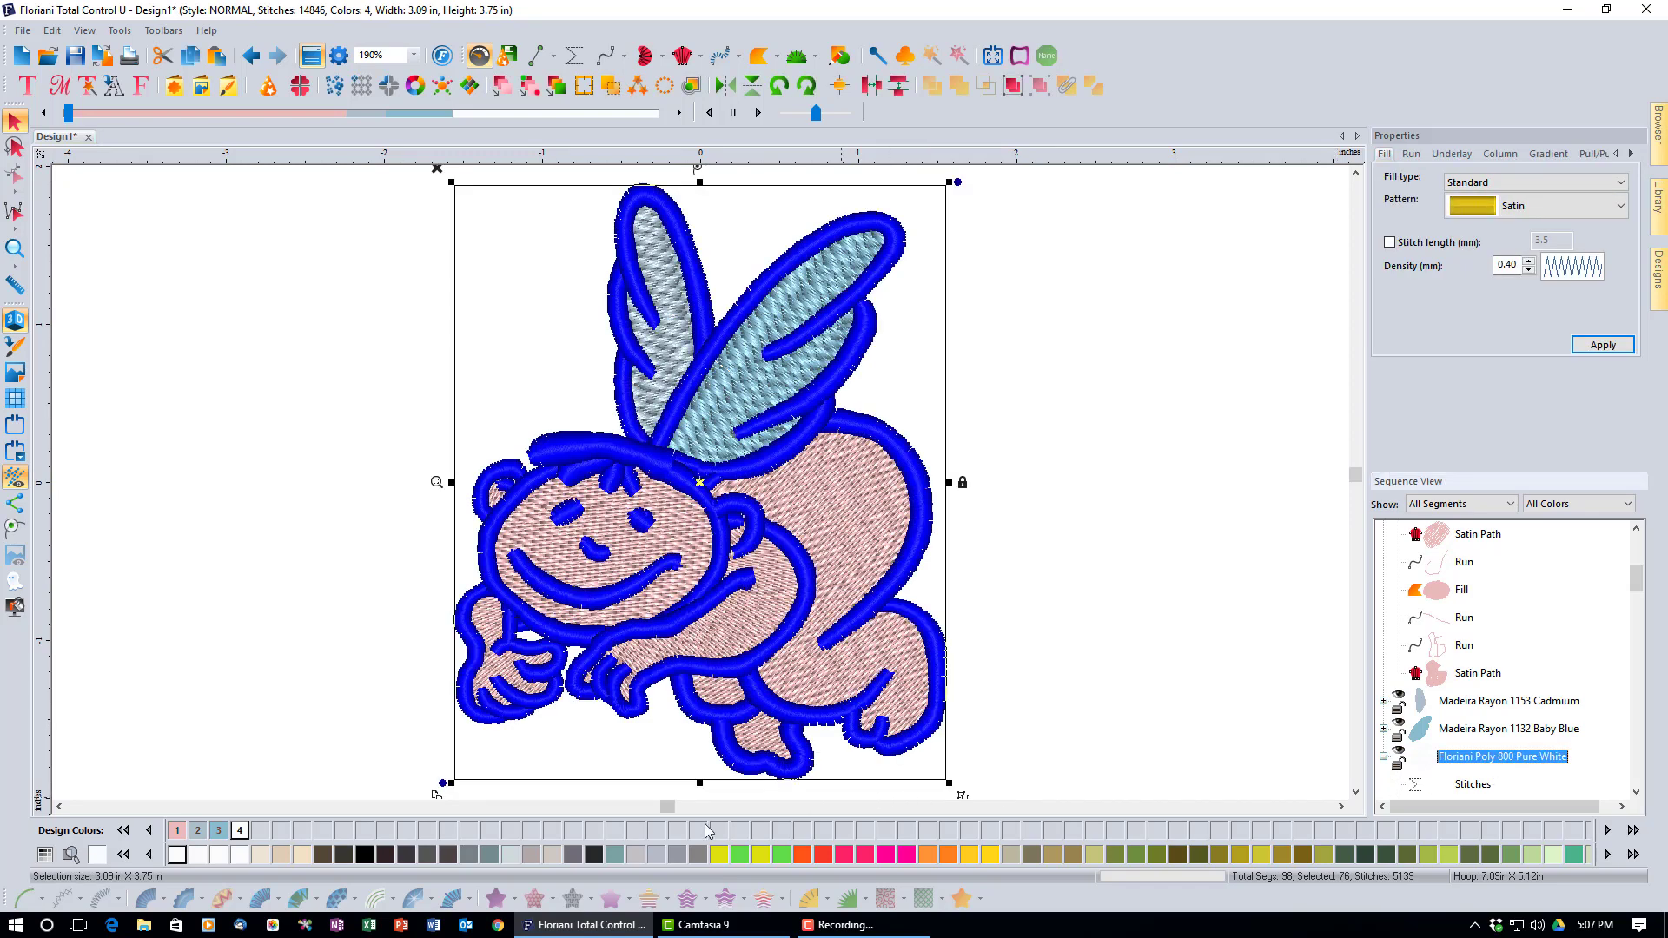
{"action": "left_click", "coordinate": [595, 855]}
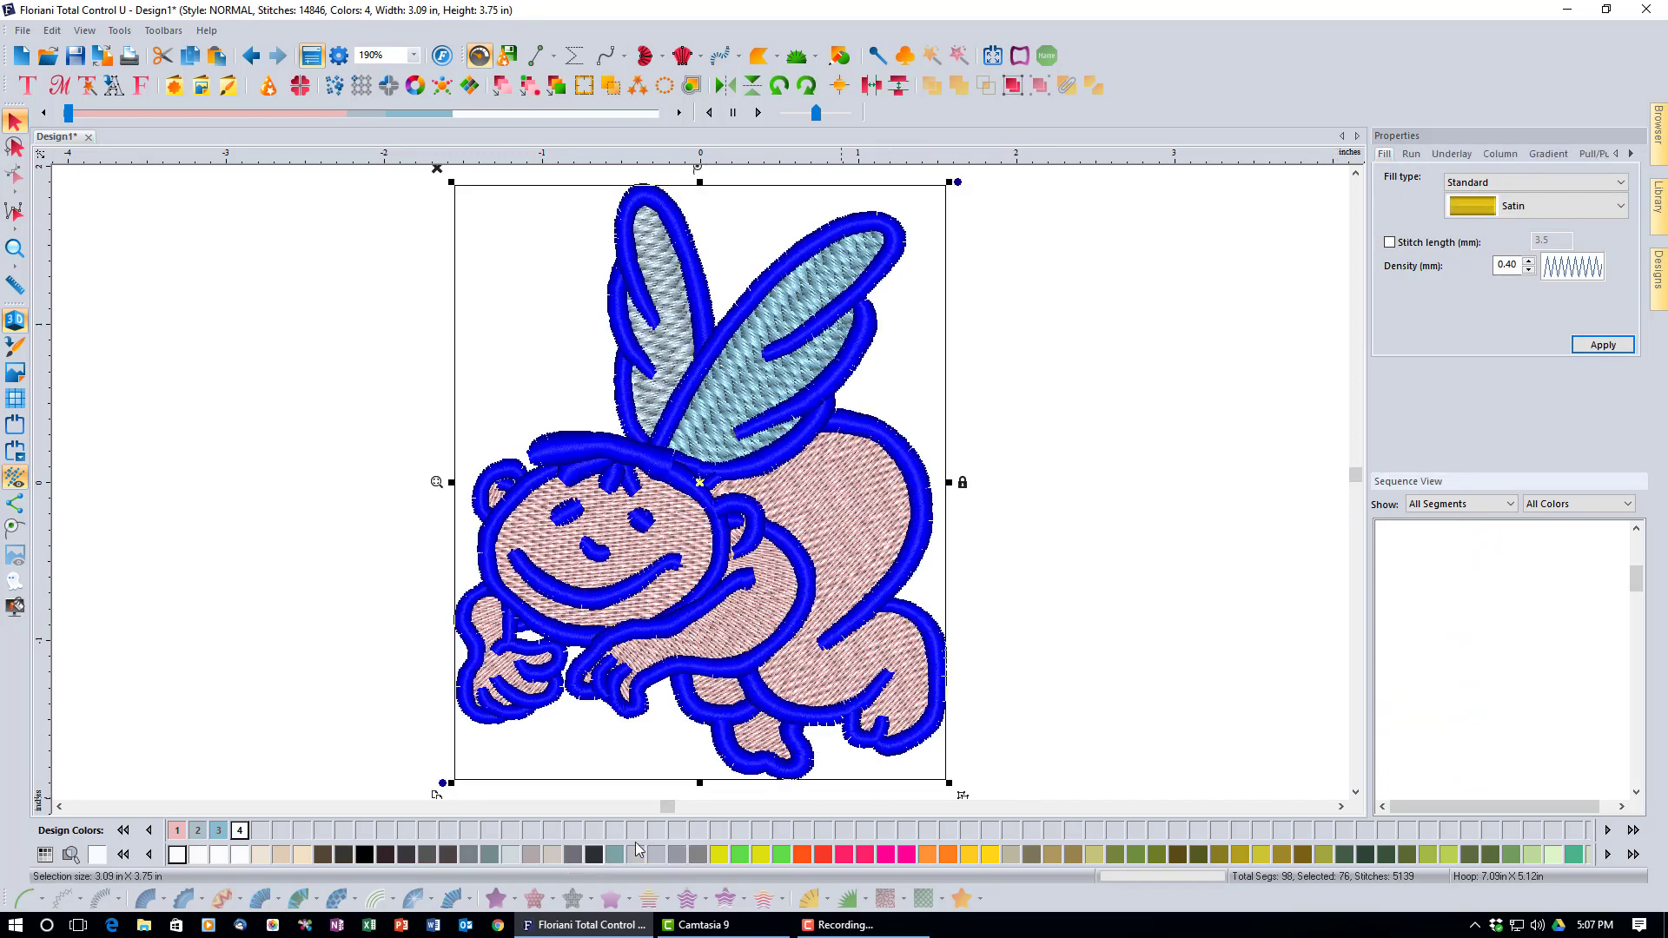
{"action": "left_click", "coordinate": [1084, 690]}
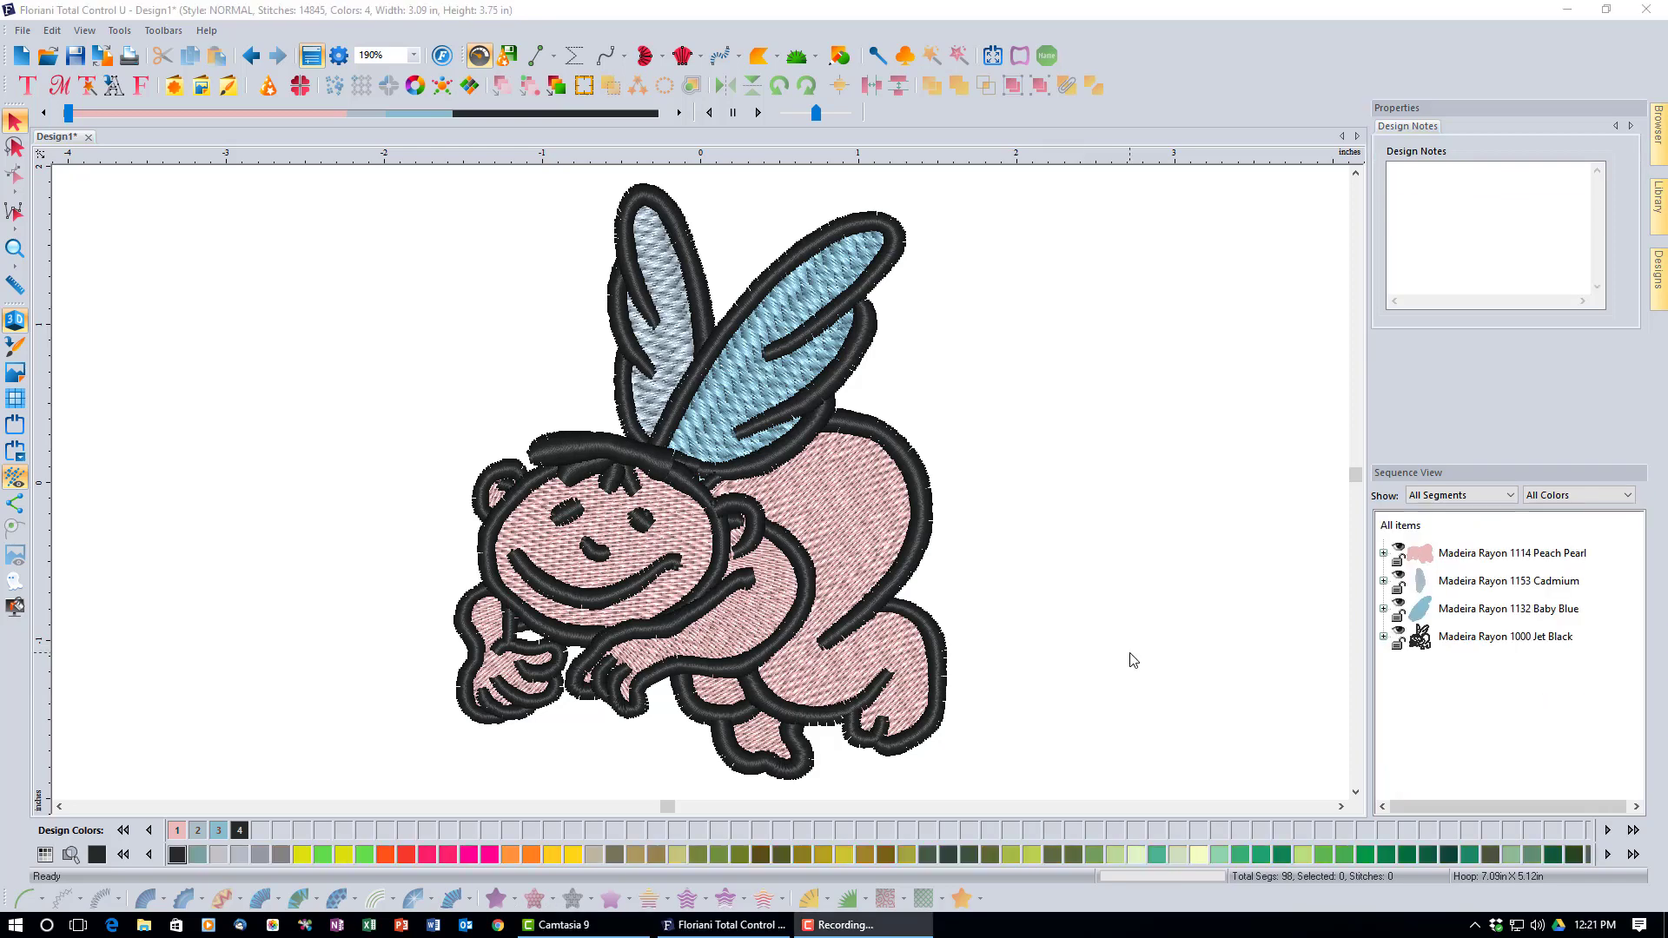
- Examine the saved presets available for the Run Stitch tool
{"action": "left_click", "coordinate": [624, 59]}
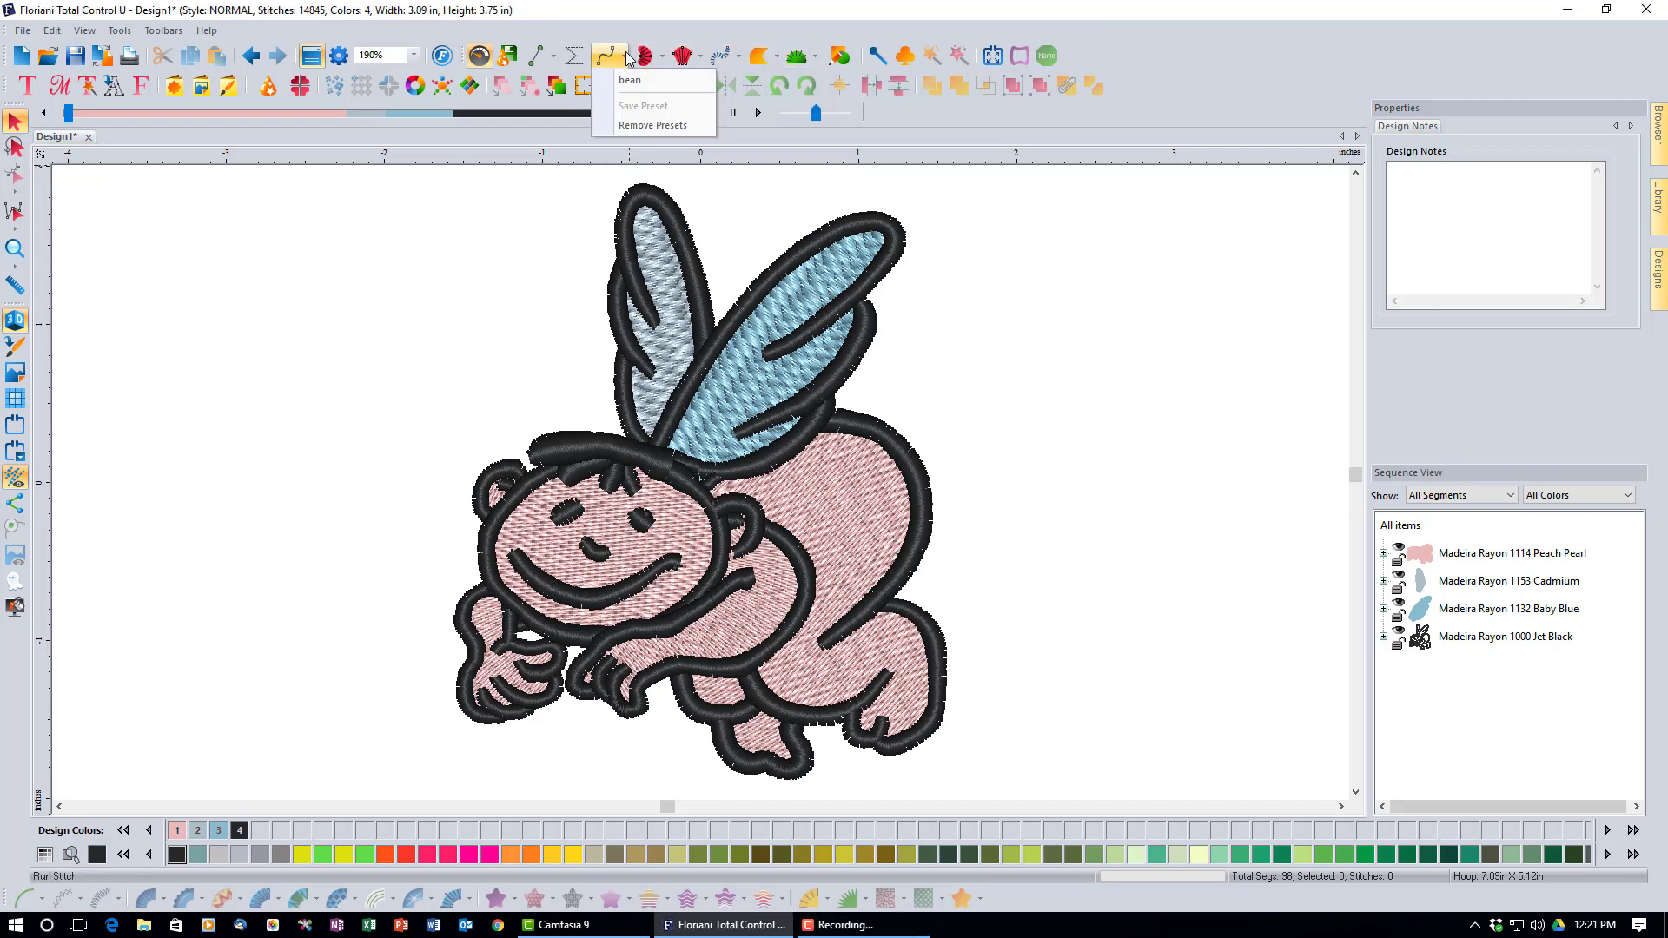
{"action": "left_click", "coordinate": [624, 58]}
{"action": "left_click", "coordinate": [622, 58]}
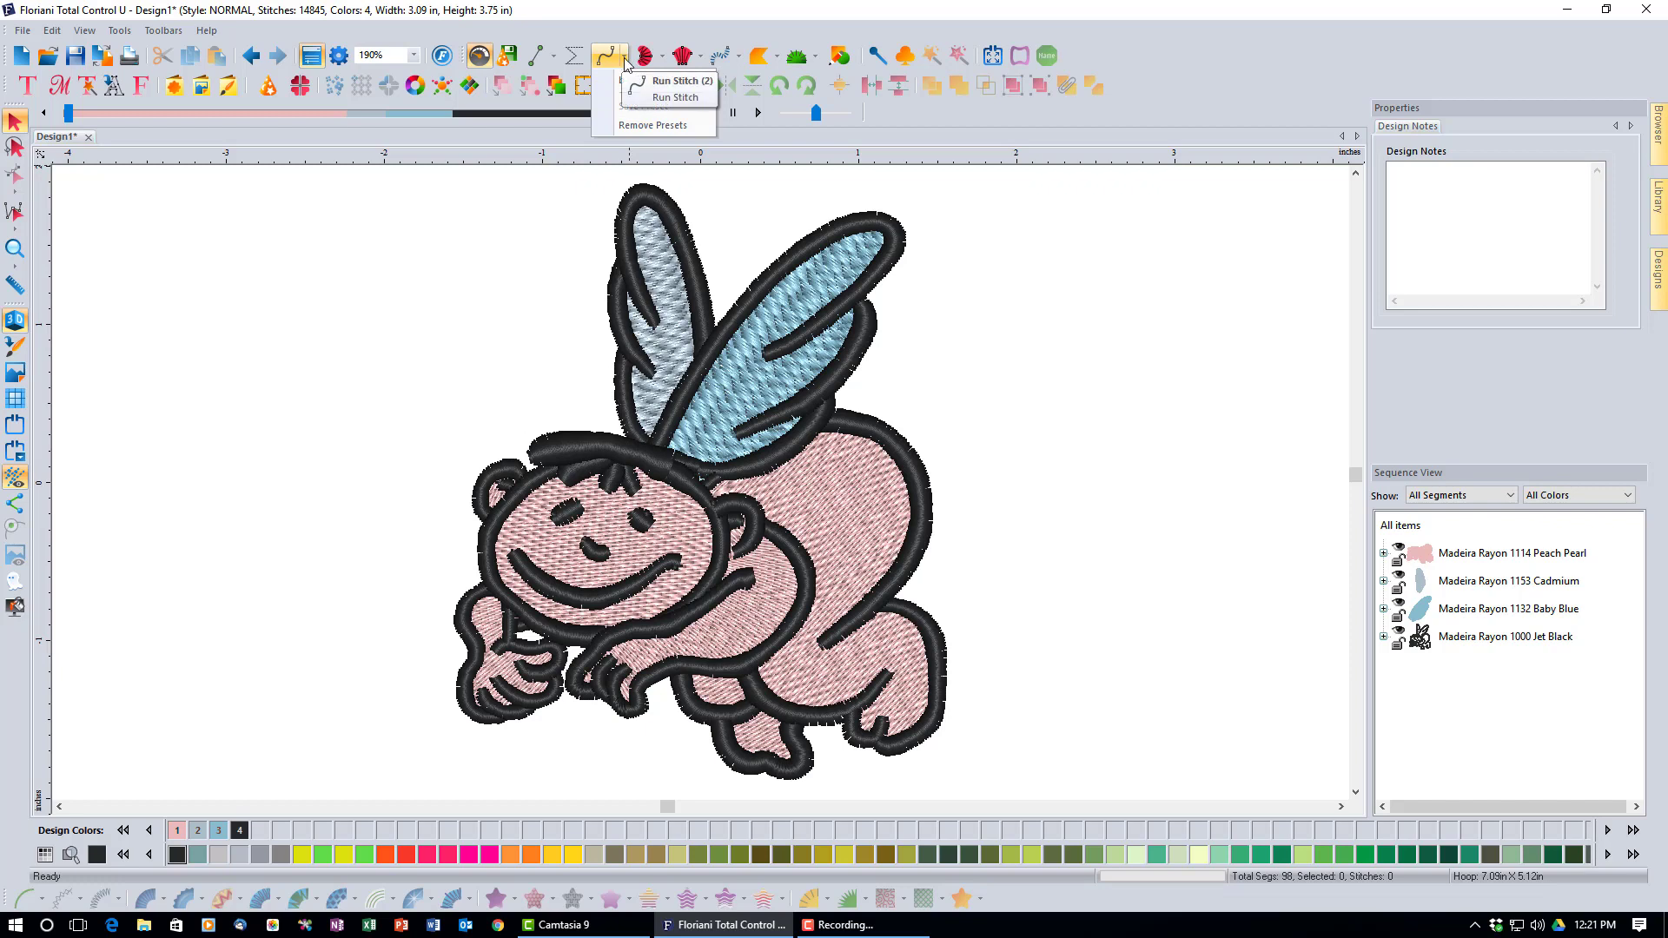
{"action": "left_click", "coordinate": [624, 59]}
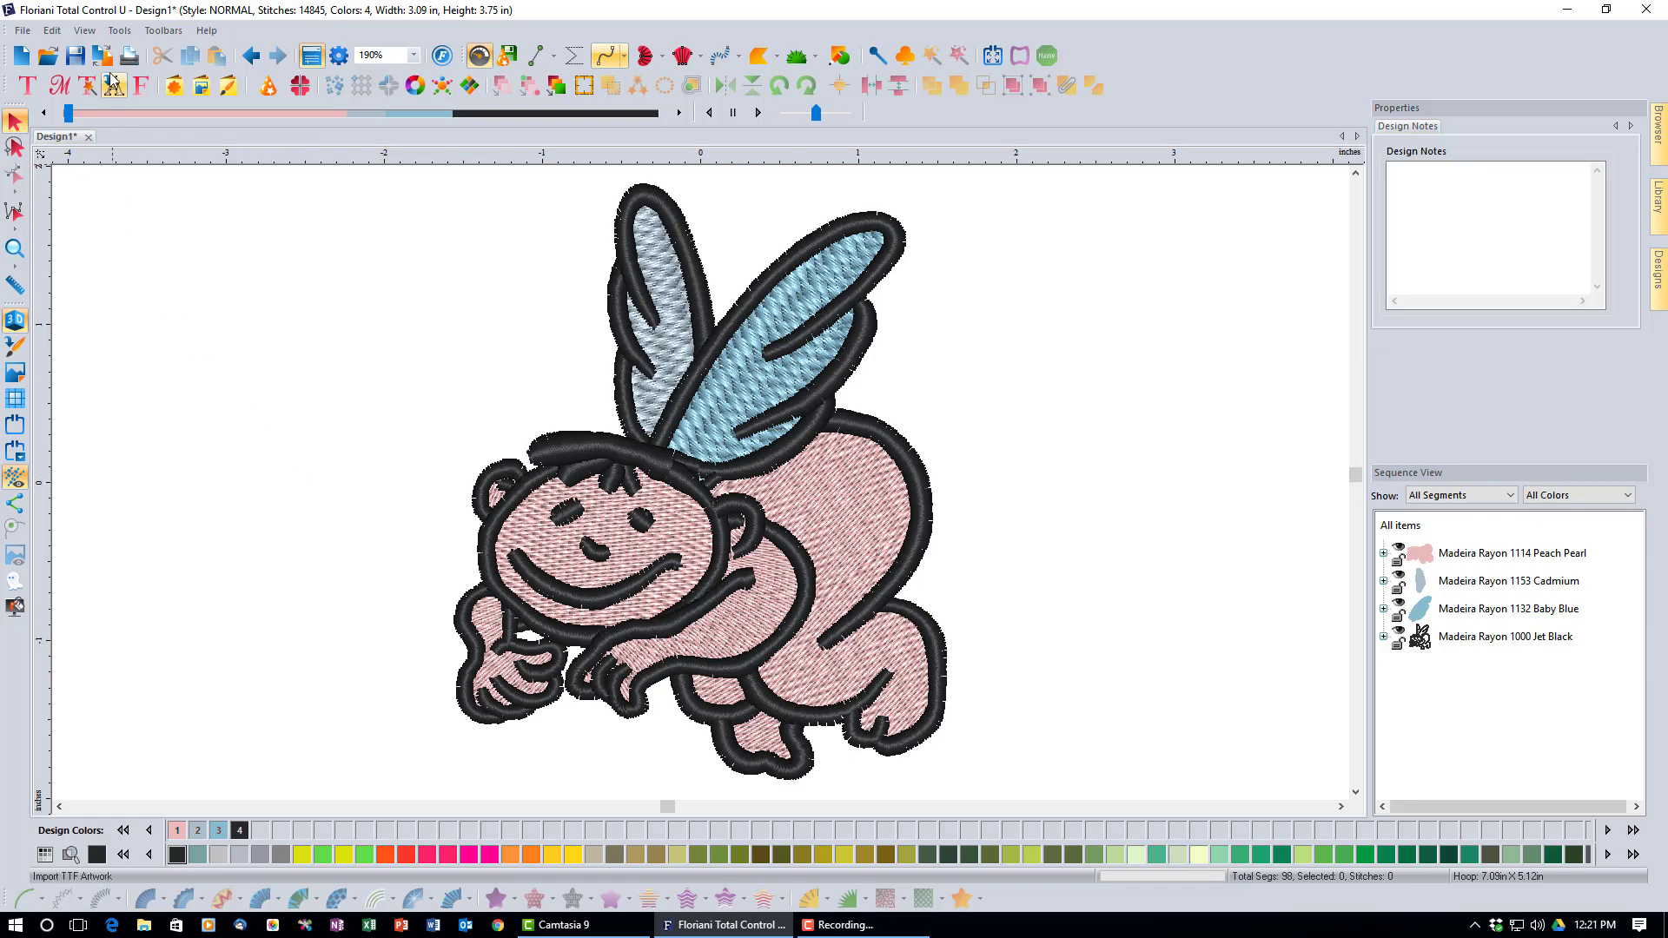
- Select the Pattern 2, bean and blanket presets for export, start saving them as a preset file, and cancel the export
{"action": "left_click", "coordinate": [118, 32]}
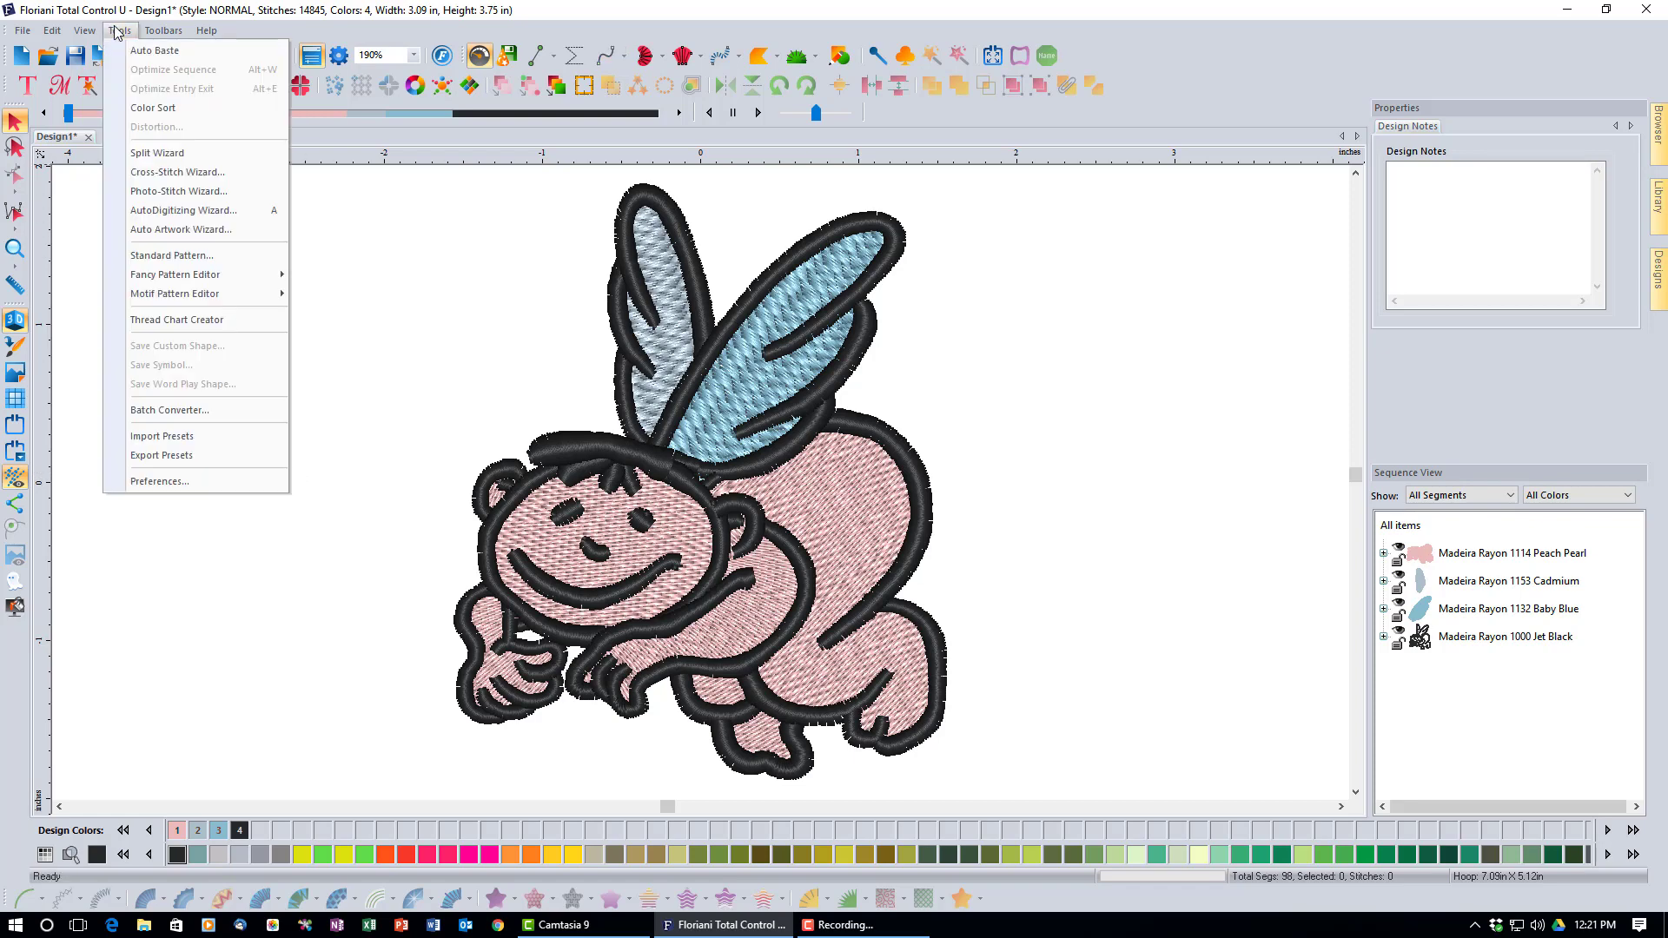
{"action": "left_click", "coordinate": [161, 455]}
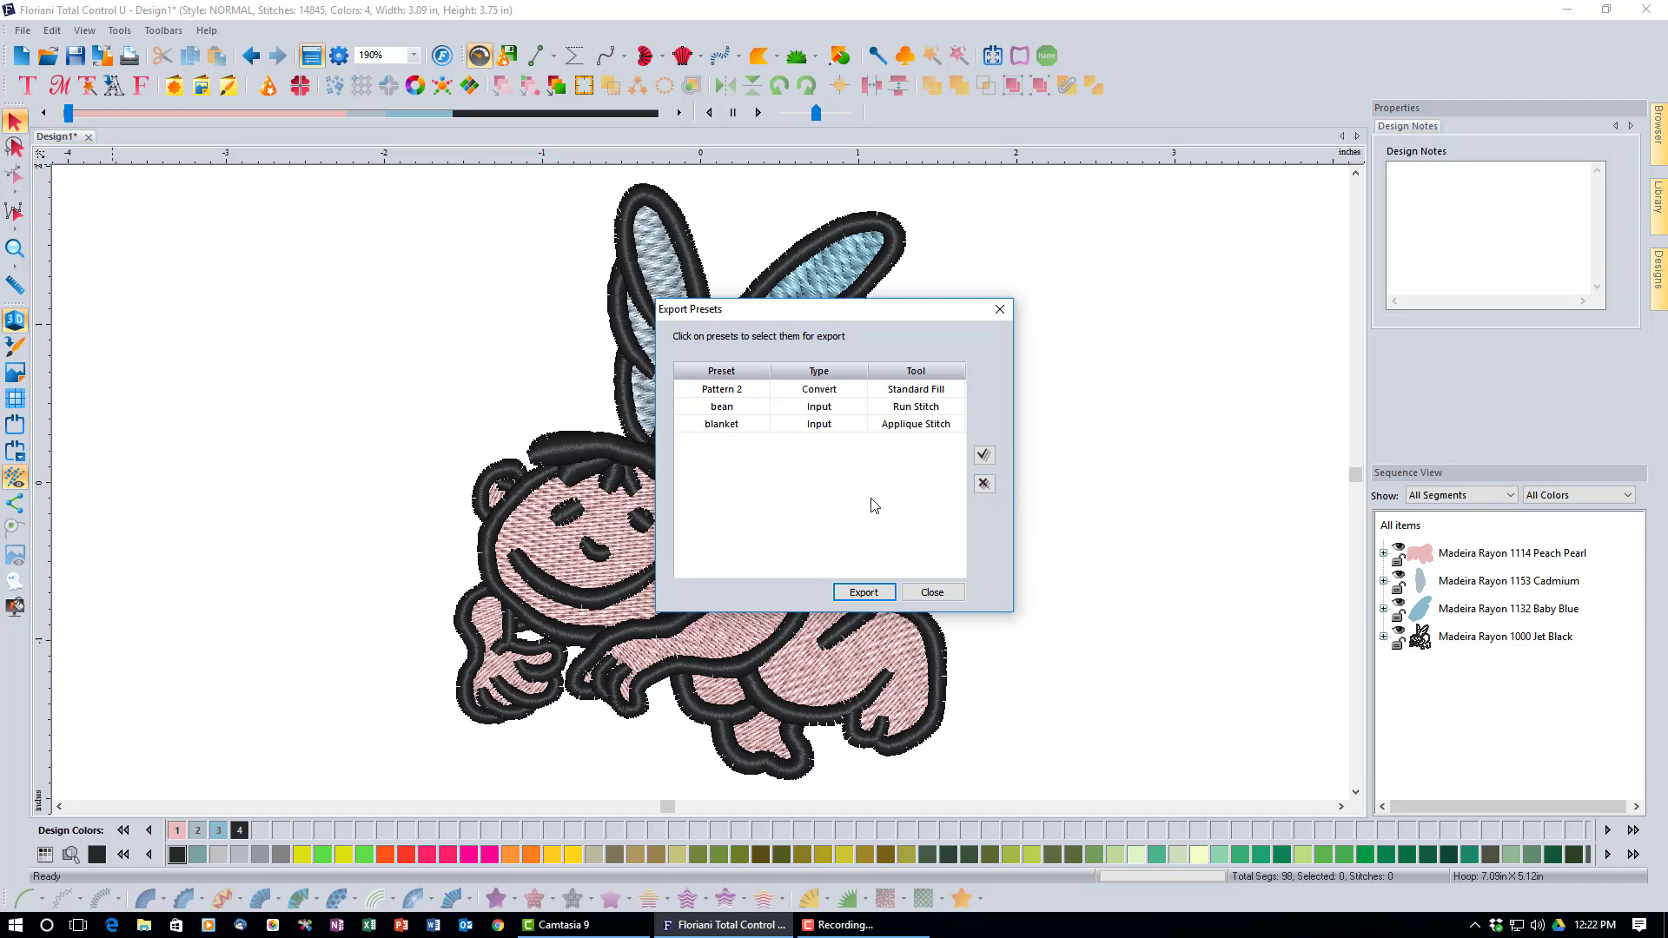
{"action": "left_click", "coordinate": [727, 389]}
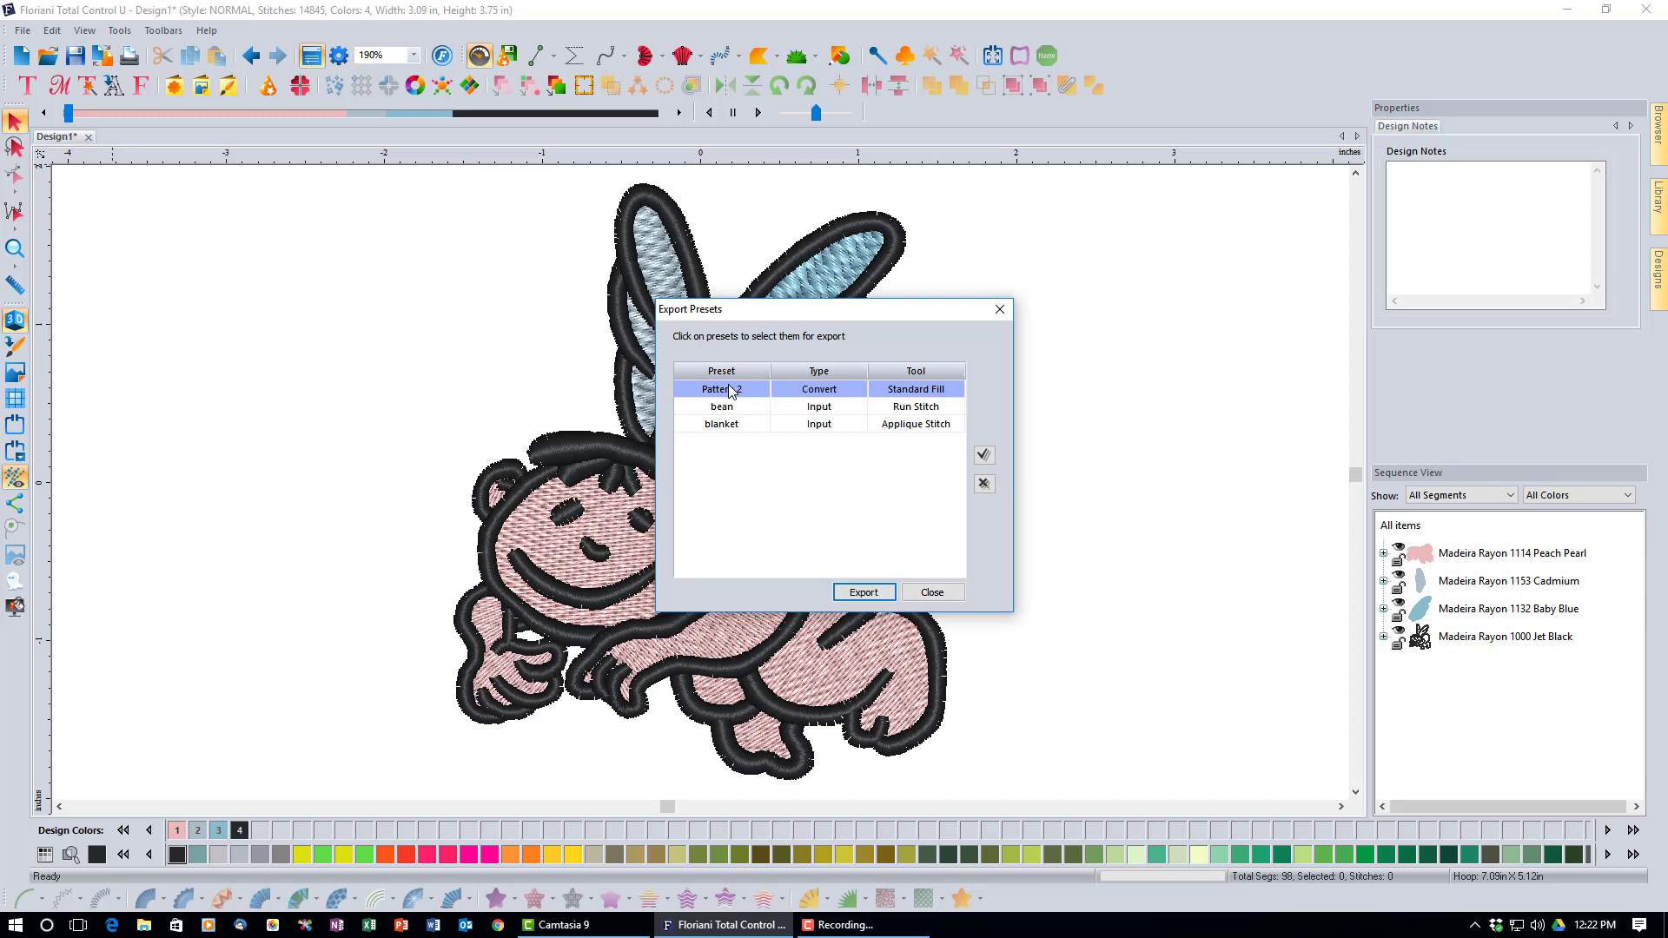
{"action": "left_click", "coordinate": [736, 430]}
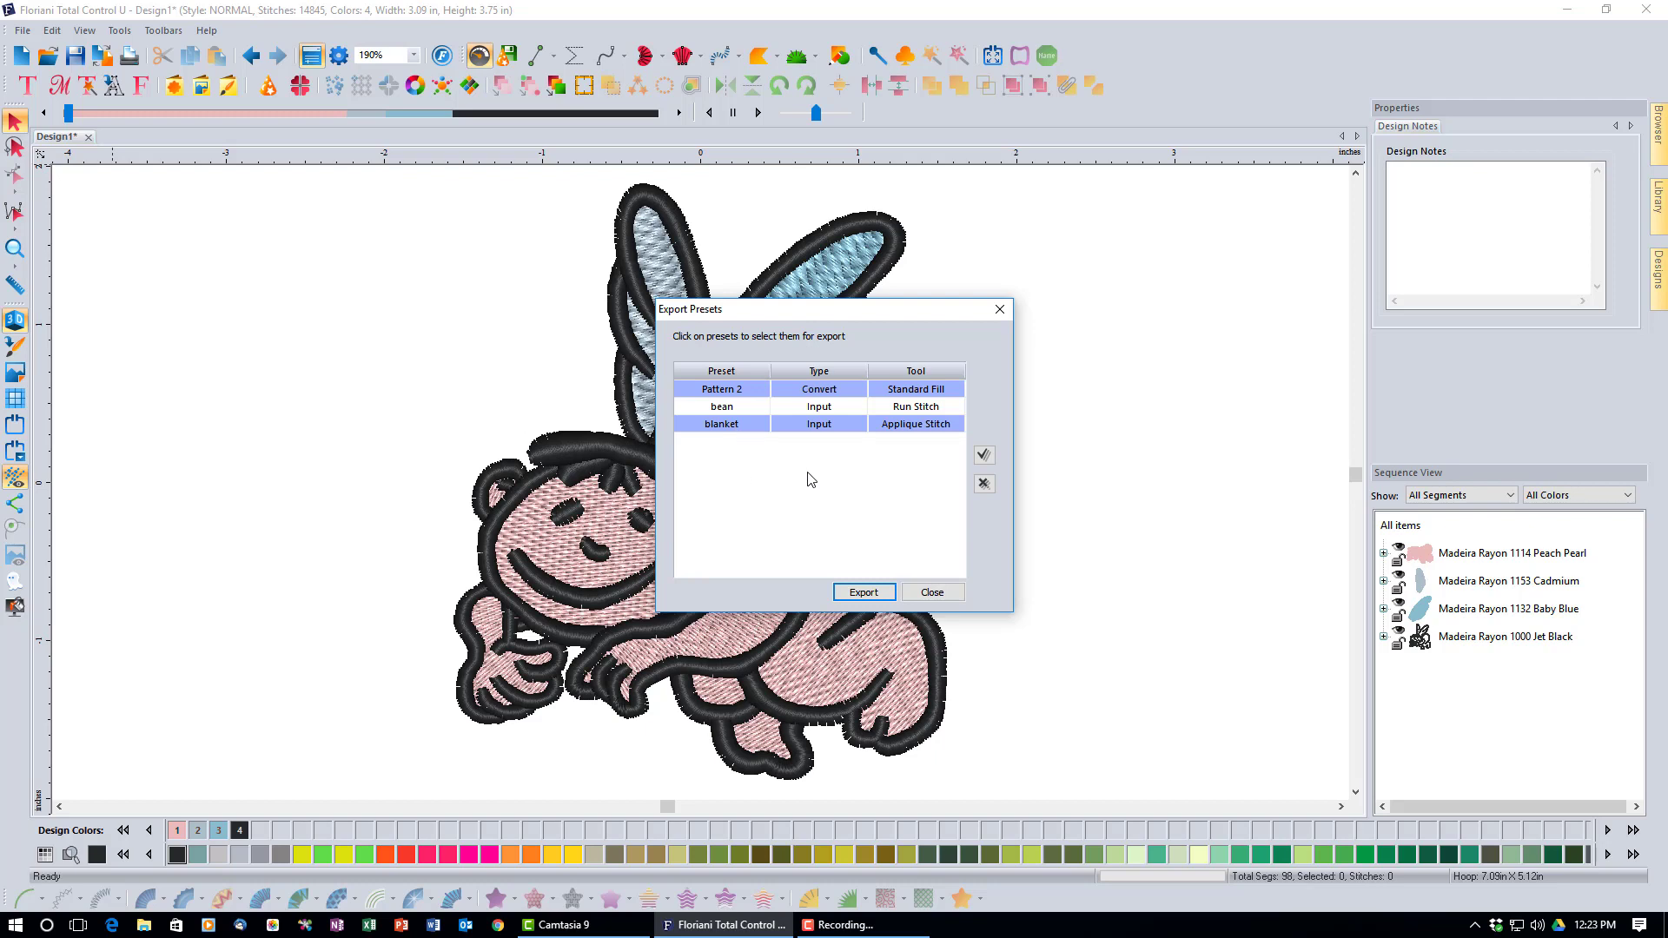
{"action": "left_click", "coordinate": [984, 455]}
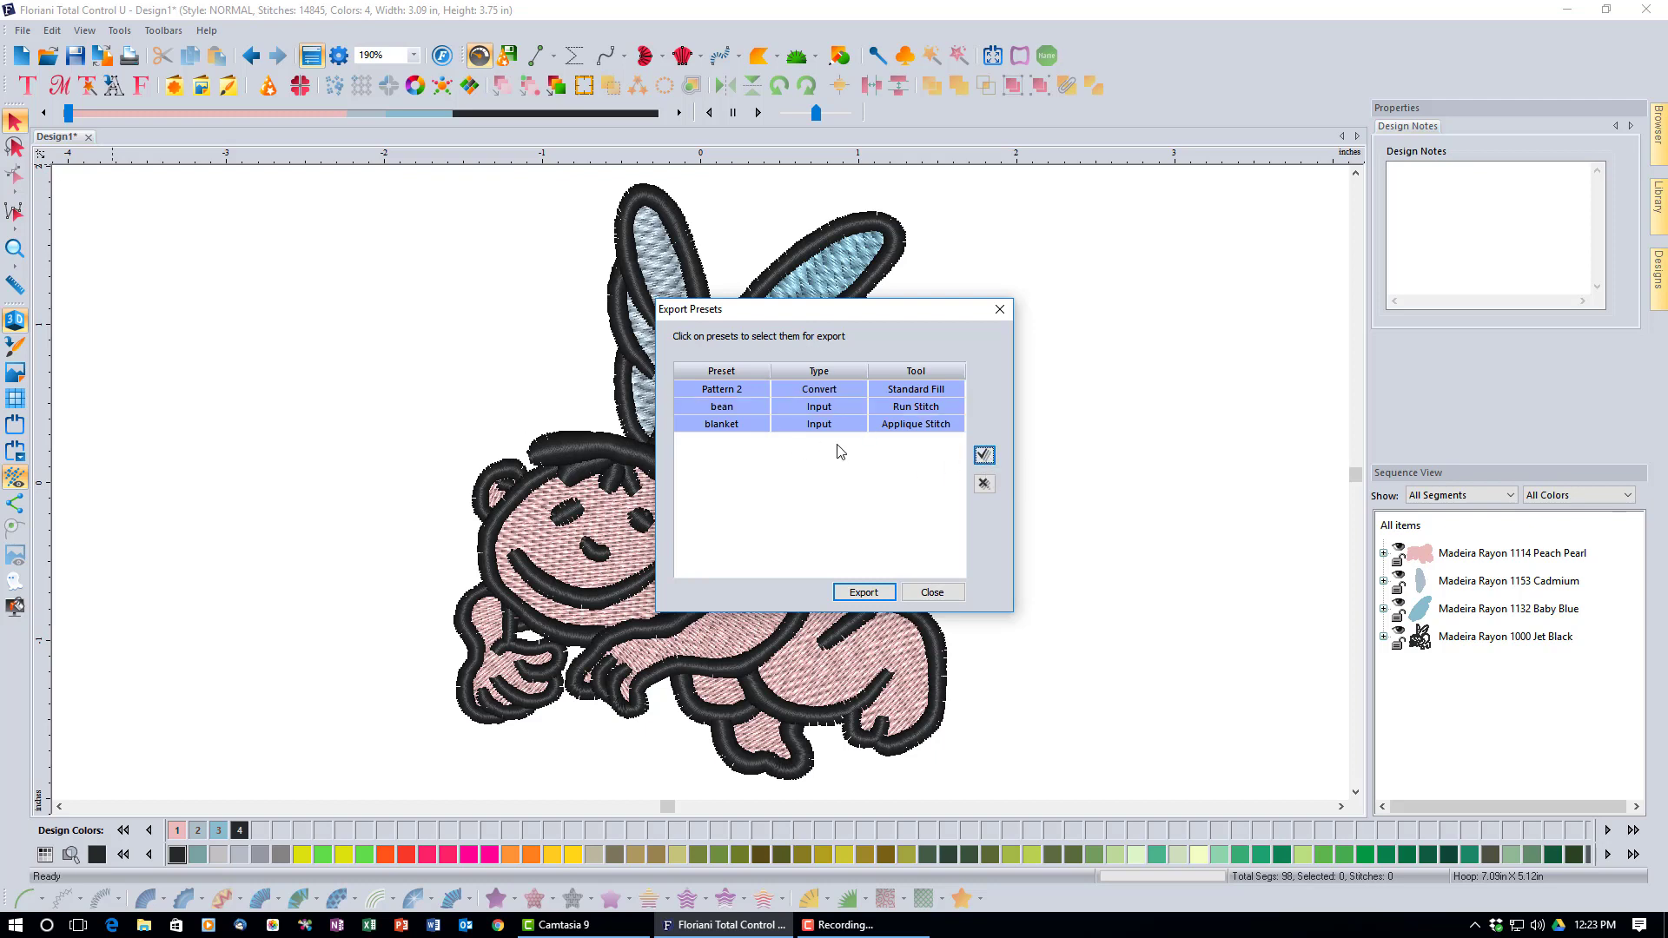
{"action": "left_click", "coordinate": [863, 593]}
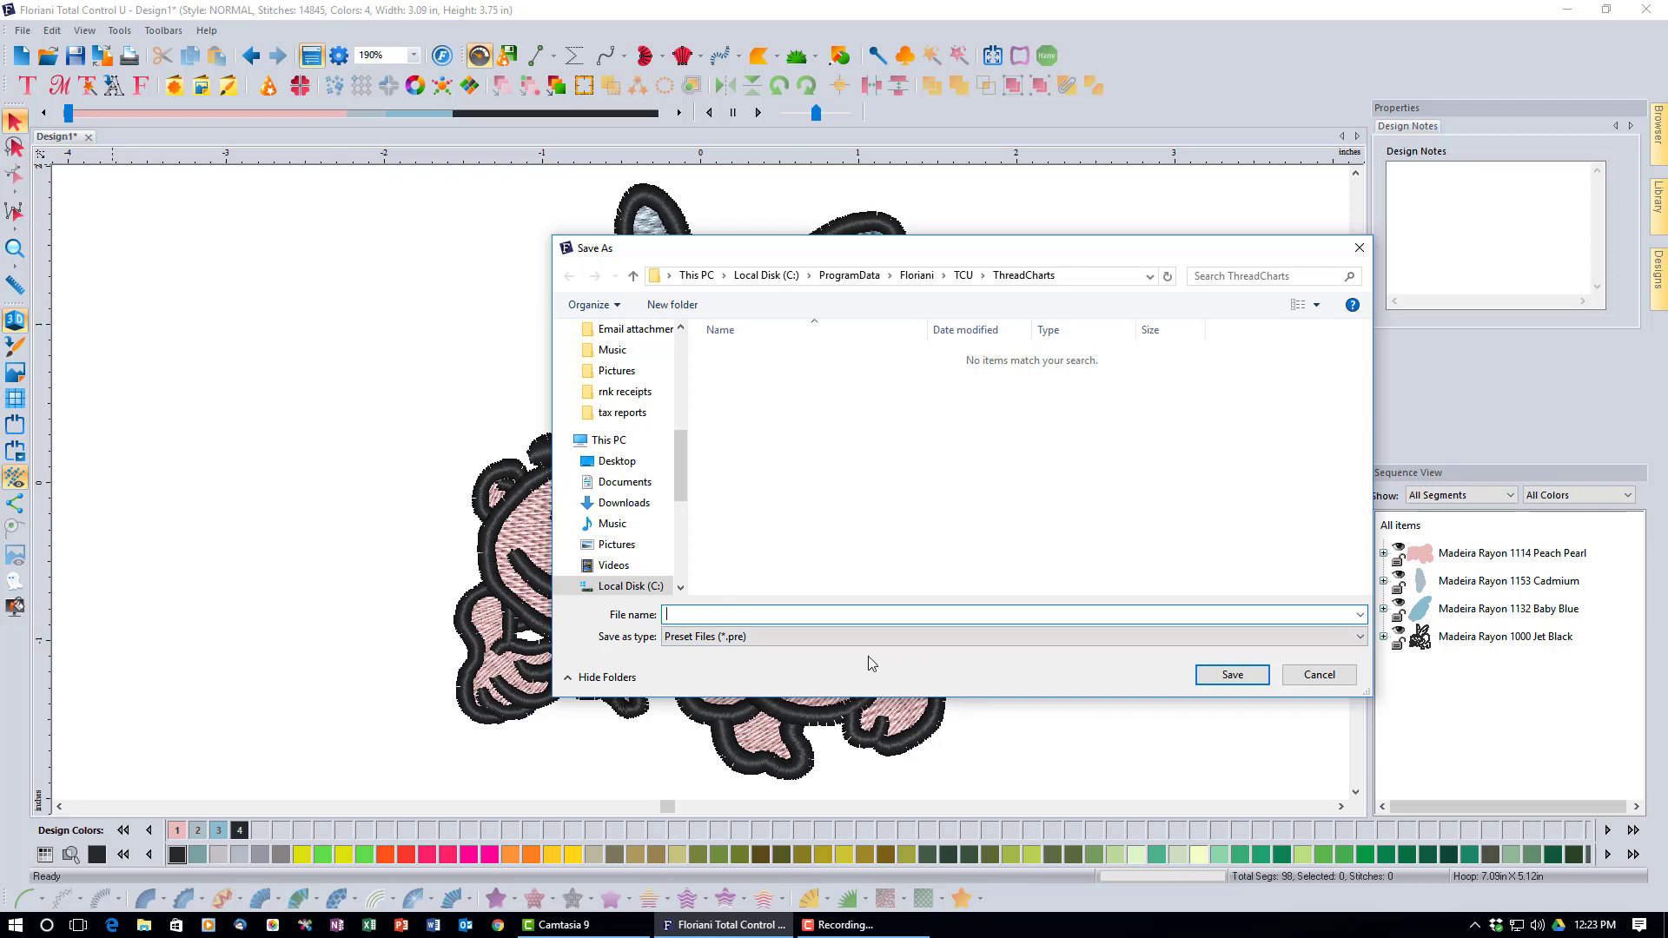
{"action": "left_click", "coordinate": [1290, 674]}
{"action": "left_click", "coordinate": [937, 594]}
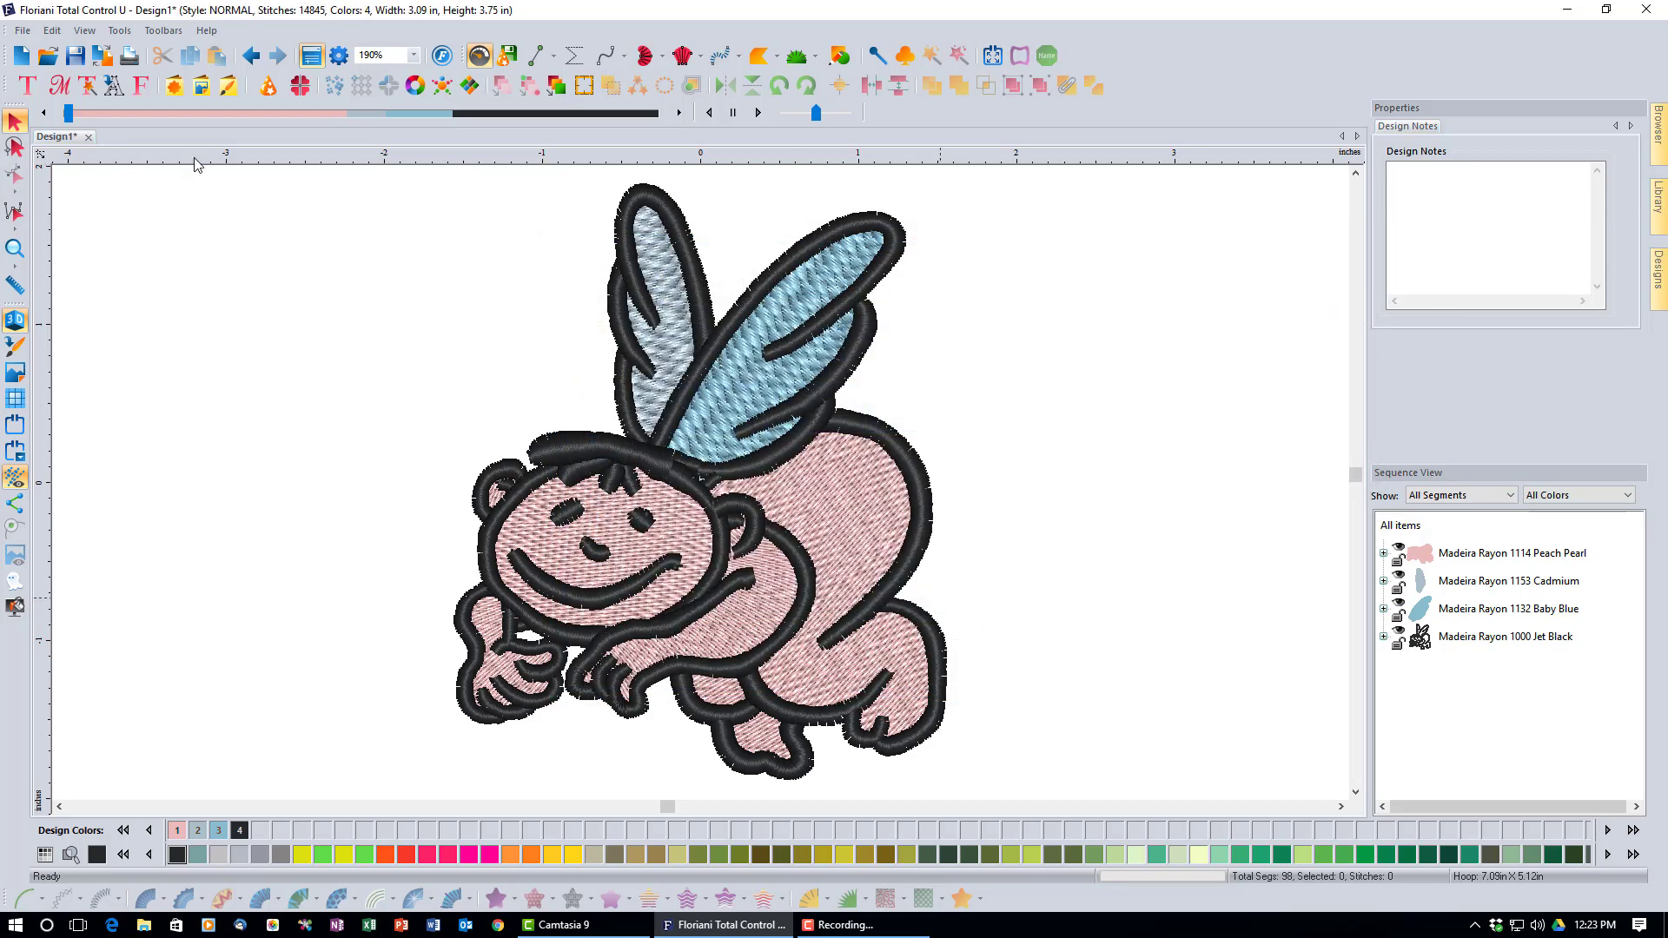
- Start importing presets to view the preset file browser, and cancel without choosing a file
{"action": "left_click", "coordinate": [120, 30]}
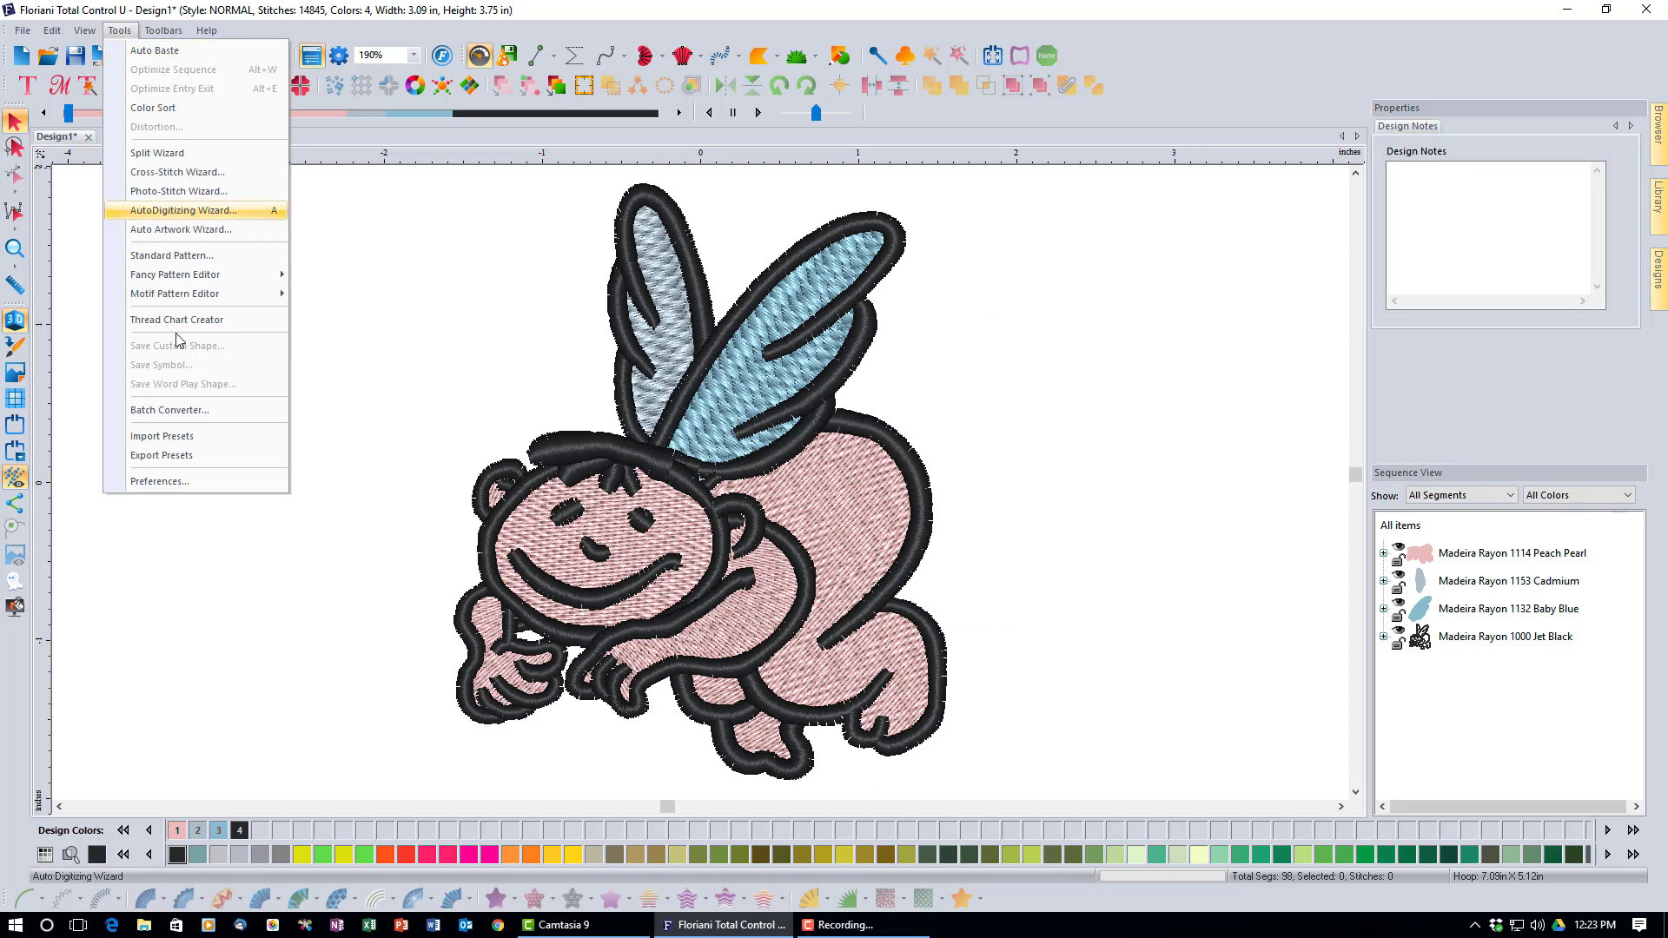
{"action": "left_click", "coordinate": [198, 437]}
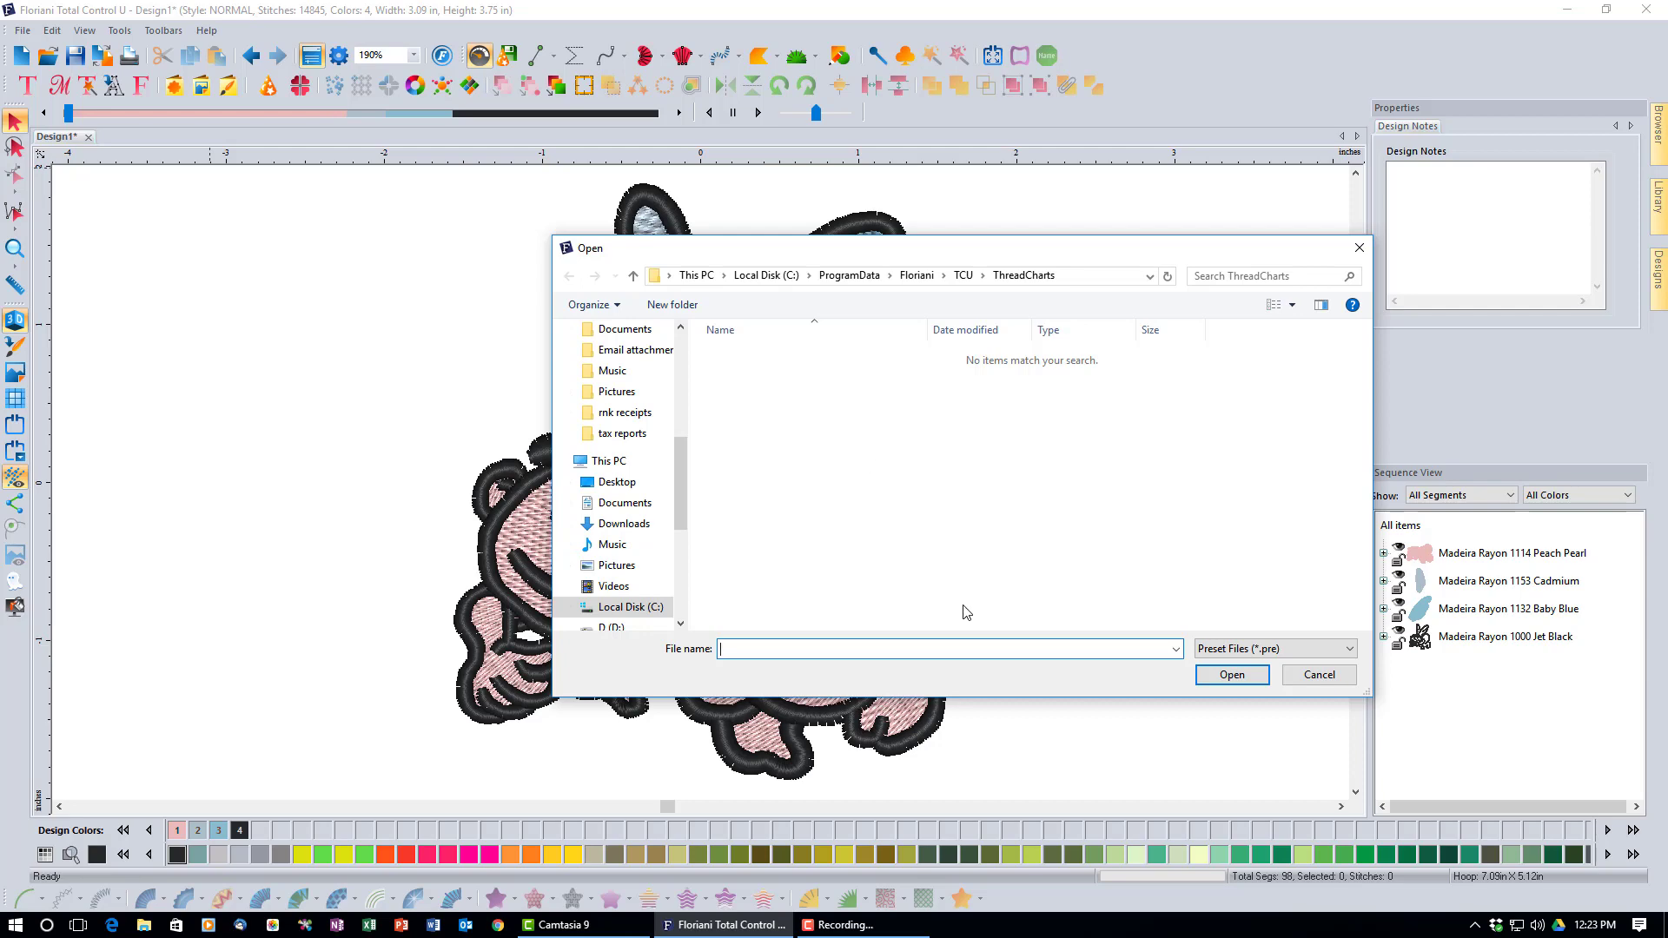
{"action": "left_click", "coordinate": [1316, 675]}
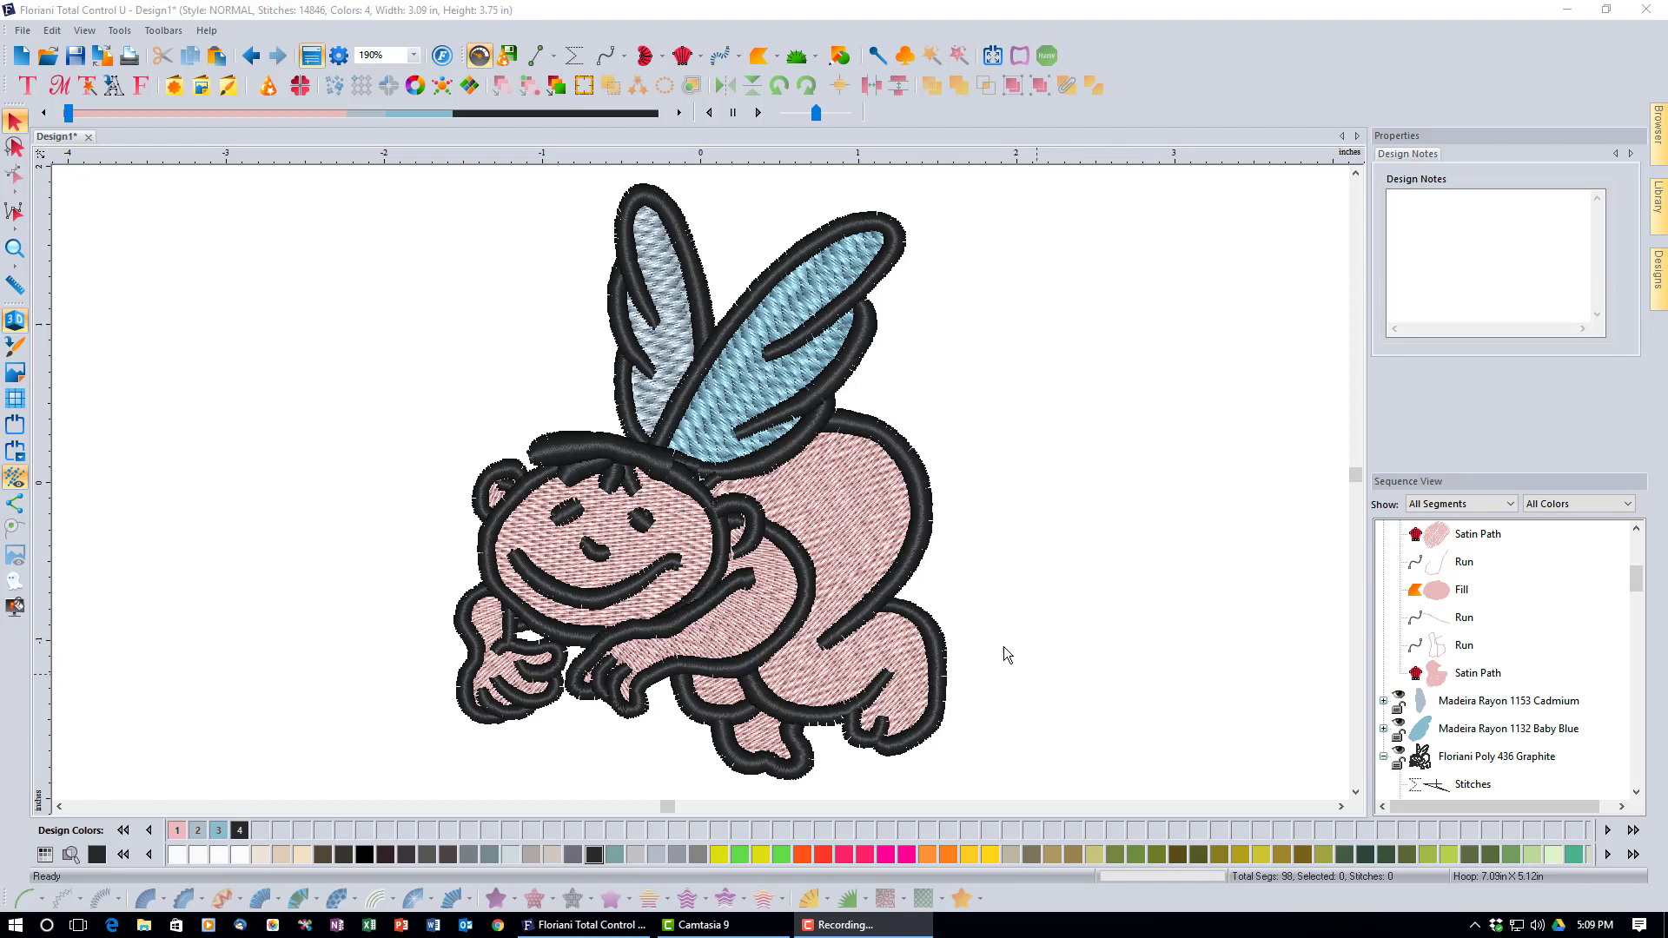
- Open the Batch Converter and switch the Save in Source Folder option on and back off
{"action": "left_click", "coordinate": [102, 57]}
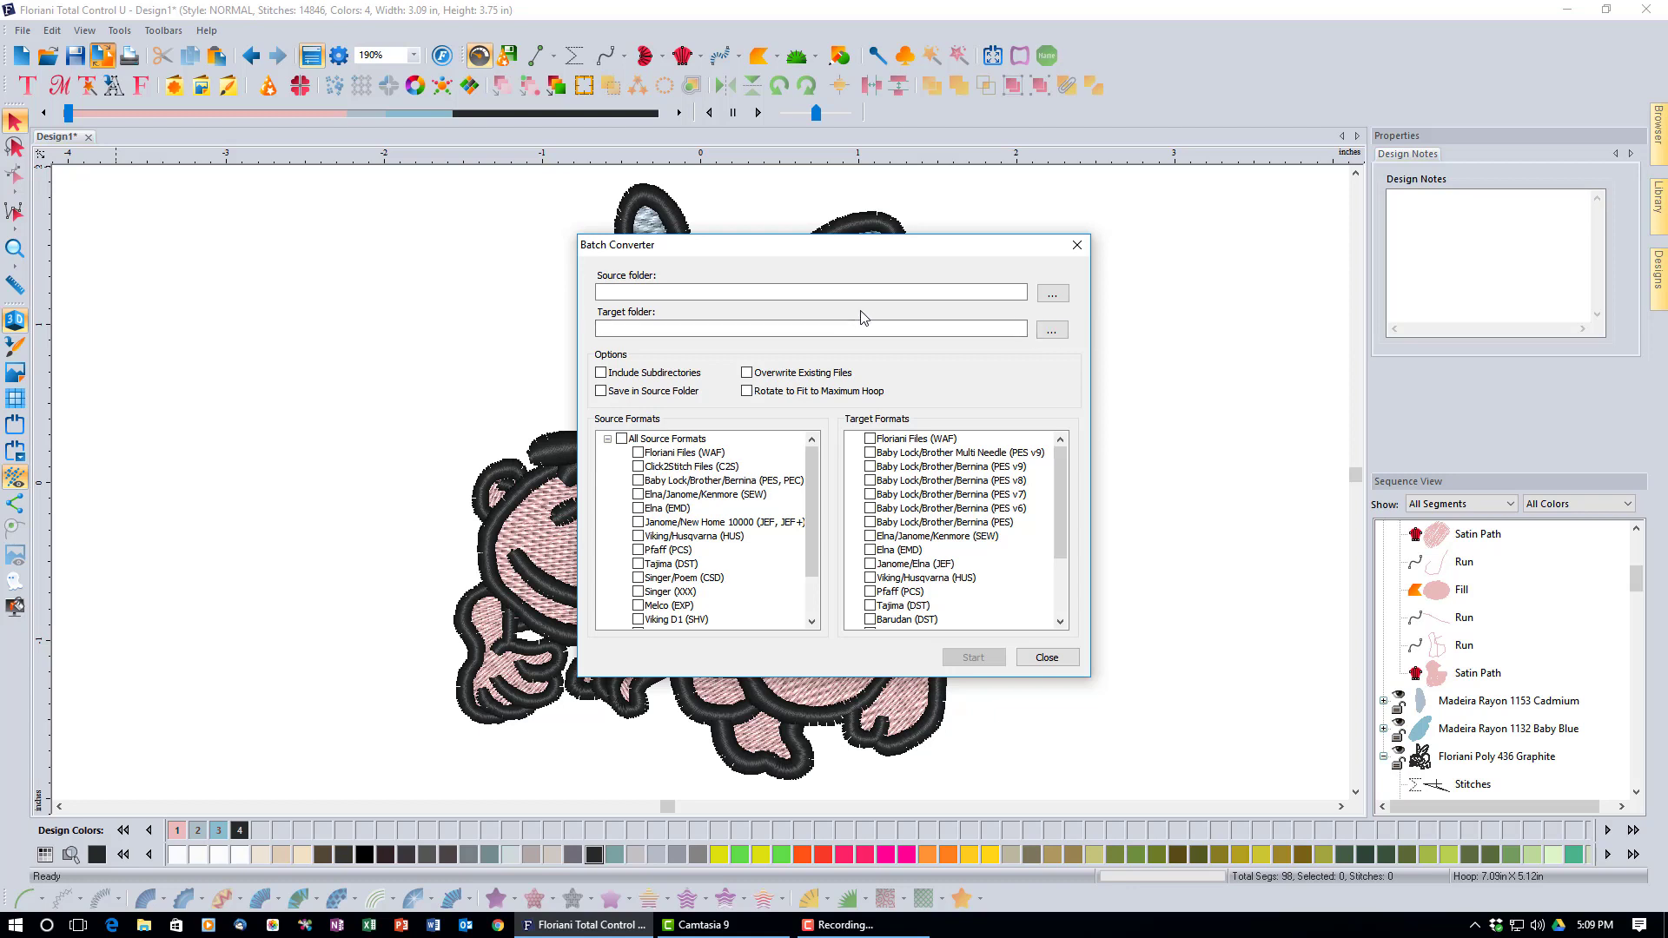
{"action": "left_click", "coordinate": [602, 392]}
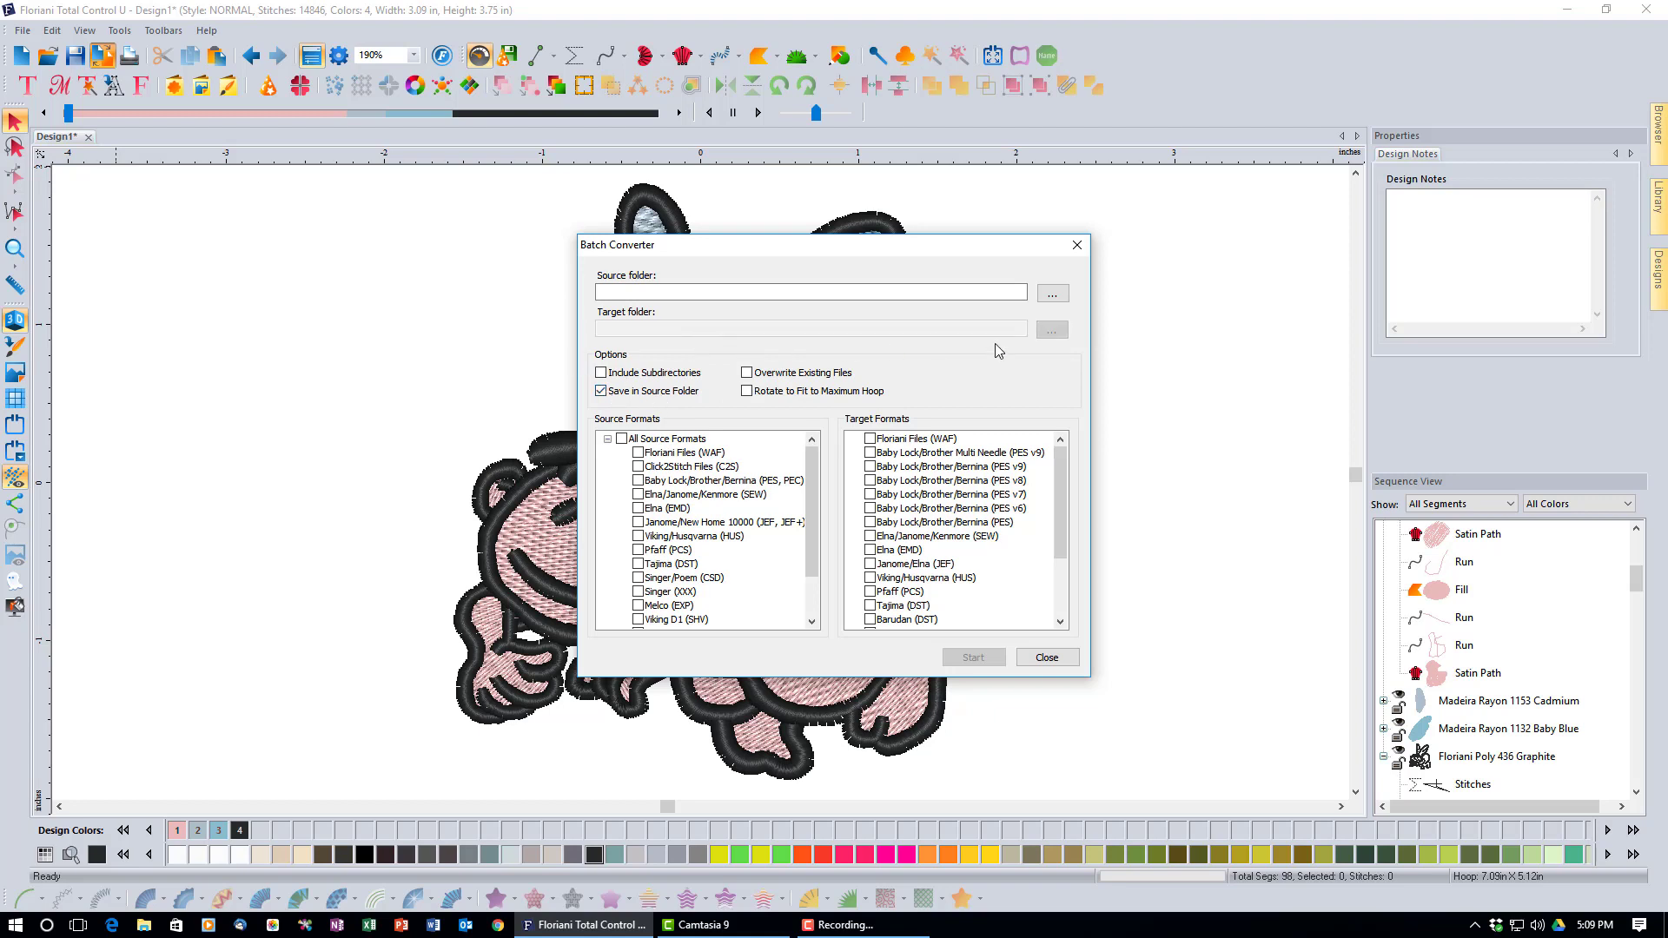
{"action": "left_click", "coordinate": [601, 392]}
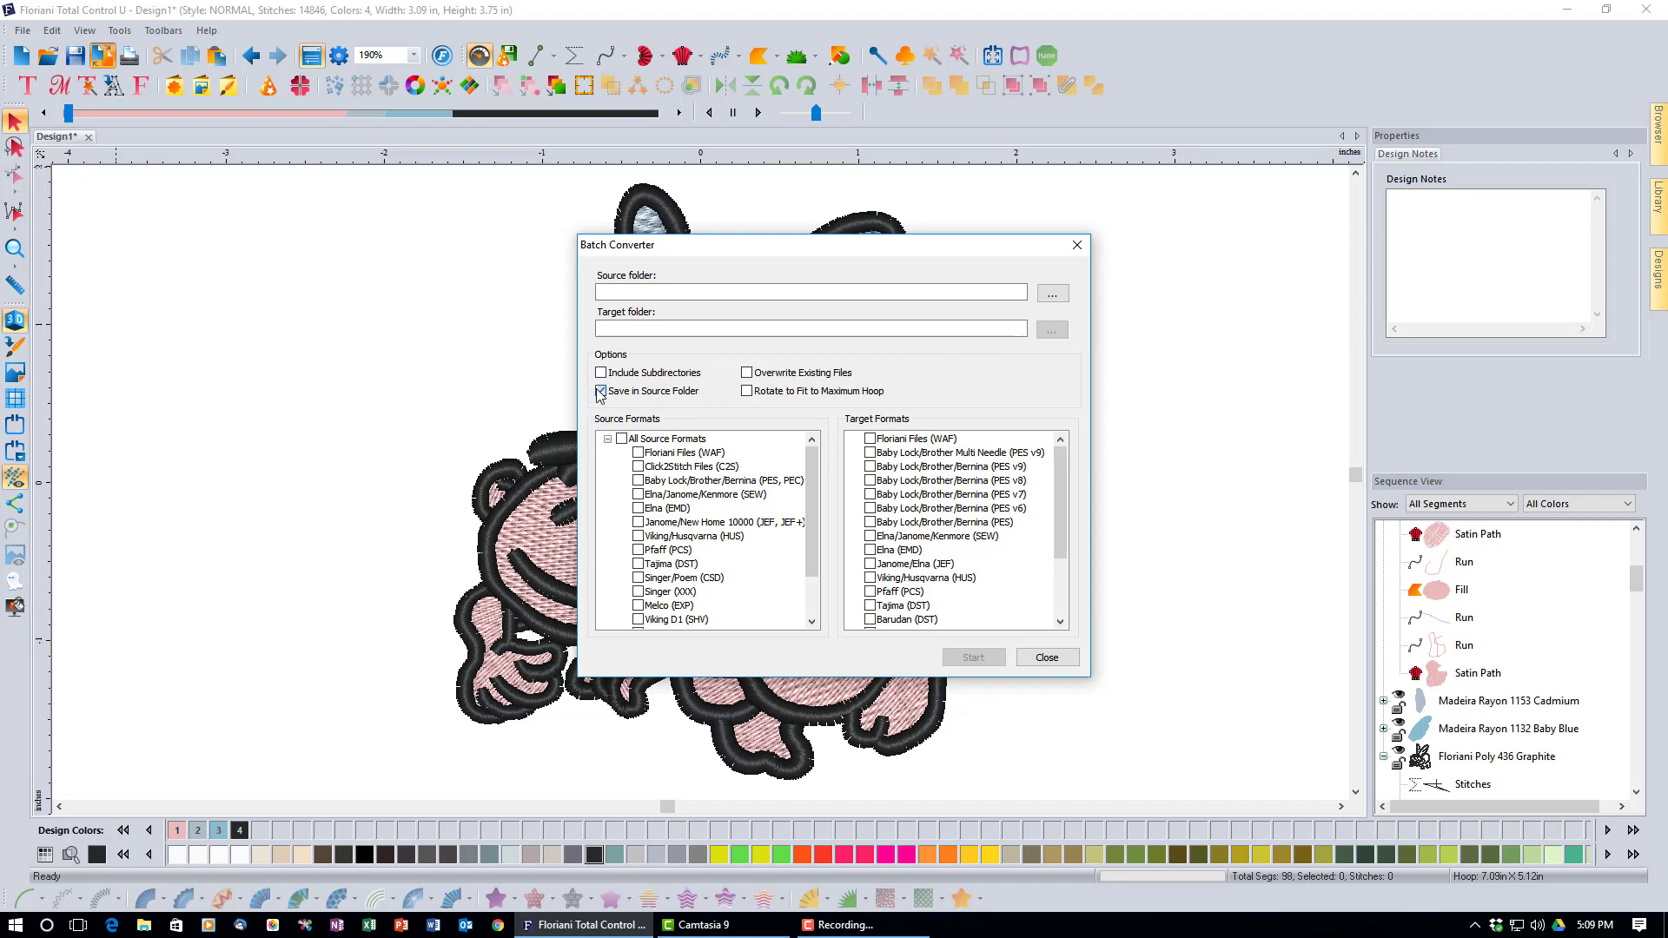